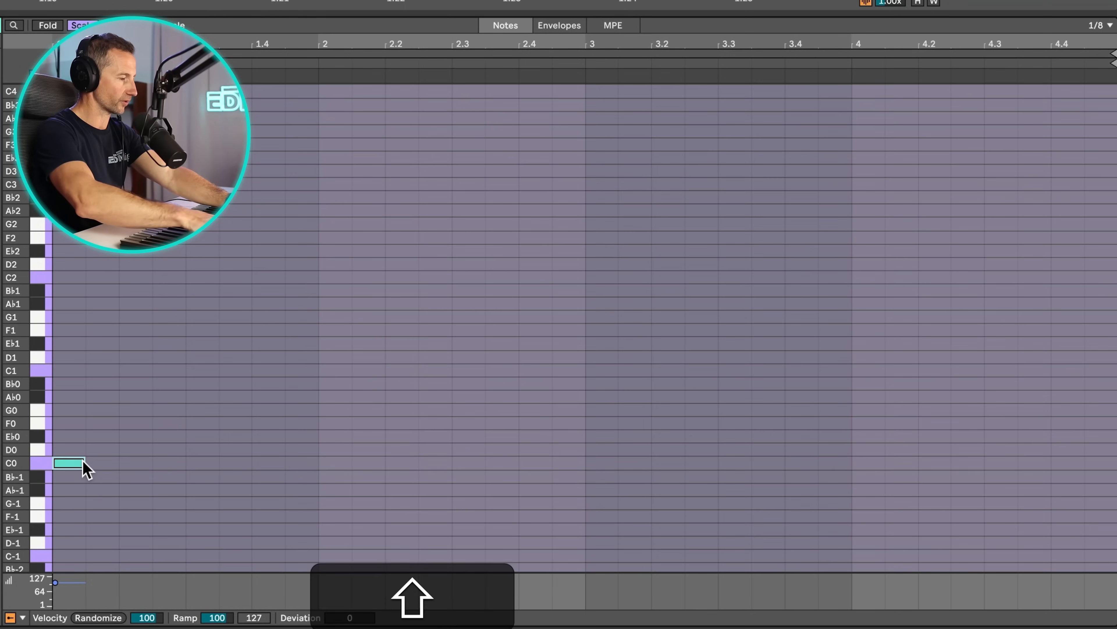
# Raise the bass note to C1, extend it to one bar, copy it to A♭0, E♭0 and B♭0 in bars 2–4, and play the line
pyautogui.hotkey('shift', 'Up')
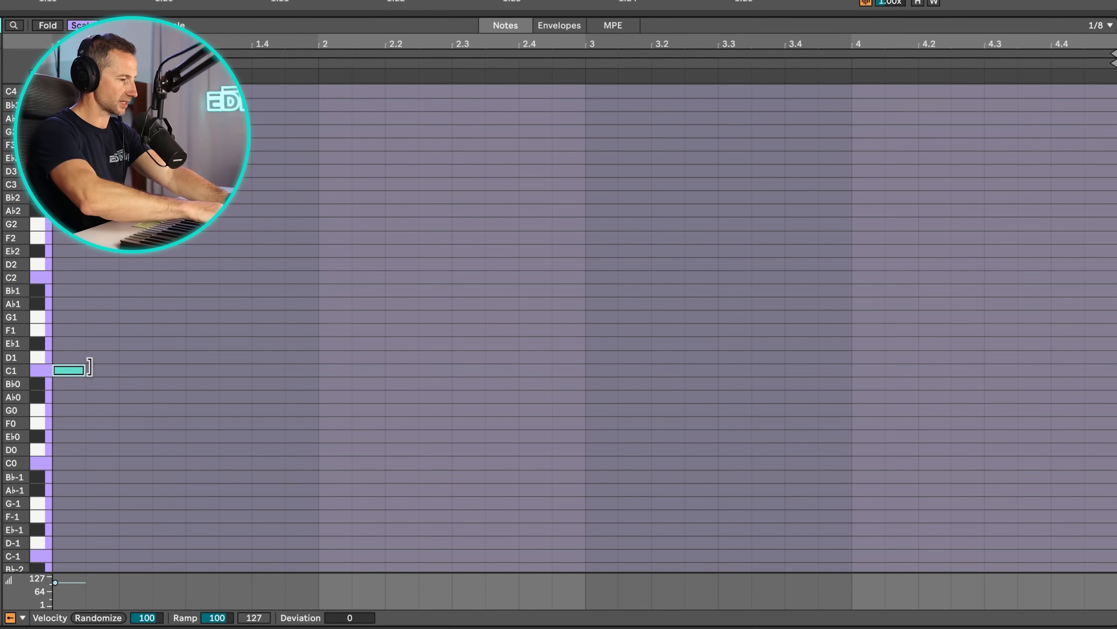
pyautogui.moveTo(90, 366); pyautogui.dragTo(318, 368)
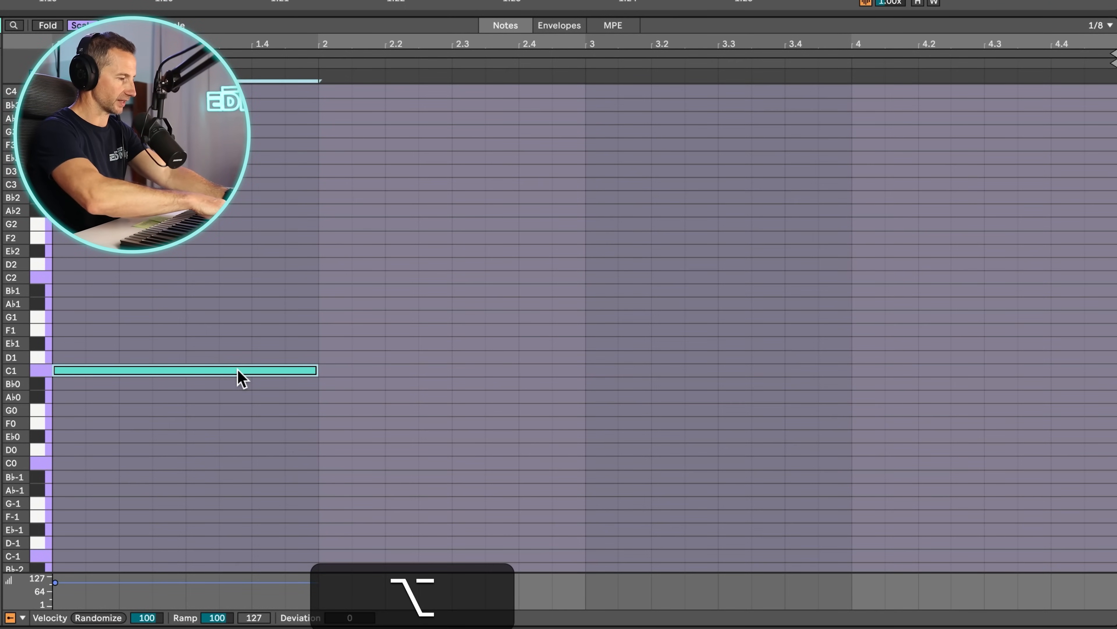
pyautogui.moveTo(236, 368); pyautogui.dragTo(1046, 383)
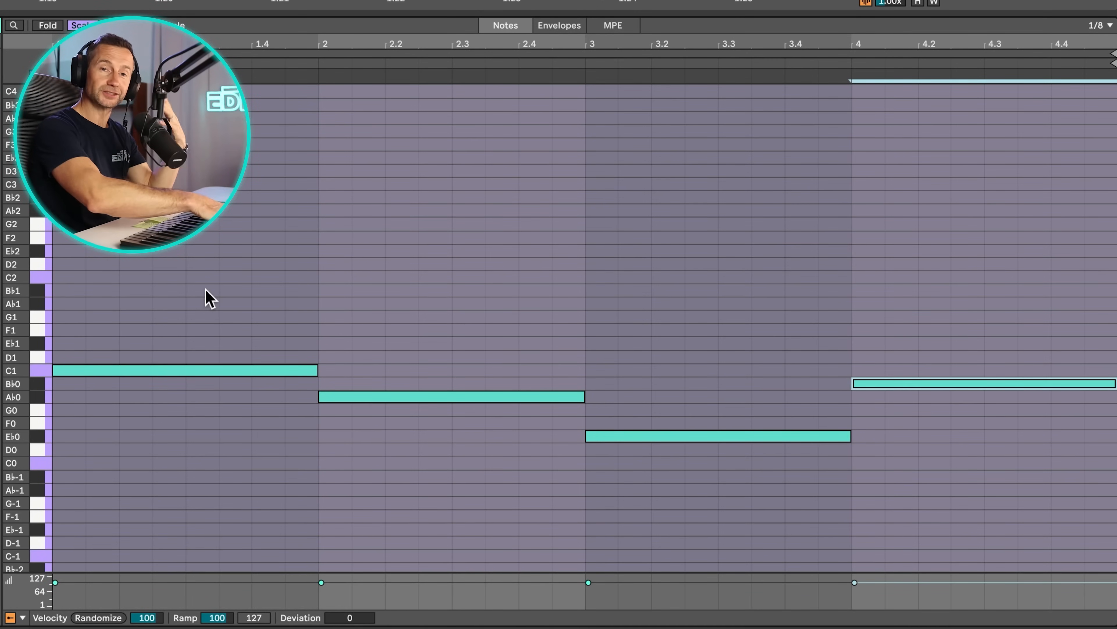
pyautogui.press('space')
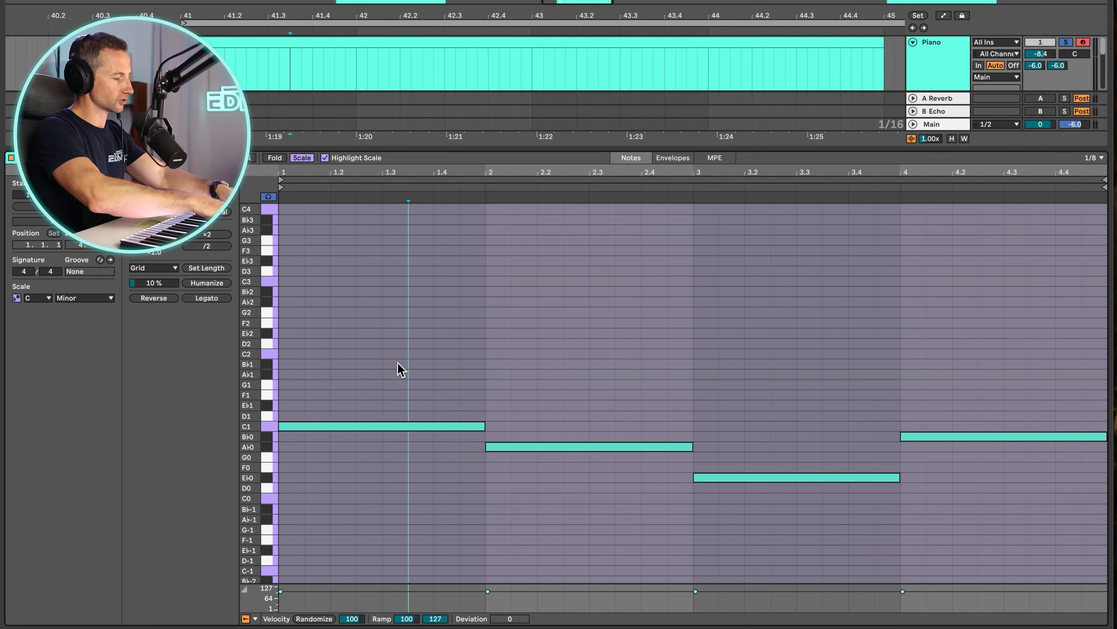
# Duplicate all four bass notes one octave higher, keeping the original notes in place
pyautogui.click(399, 367)
pyautogui.press('super+a')
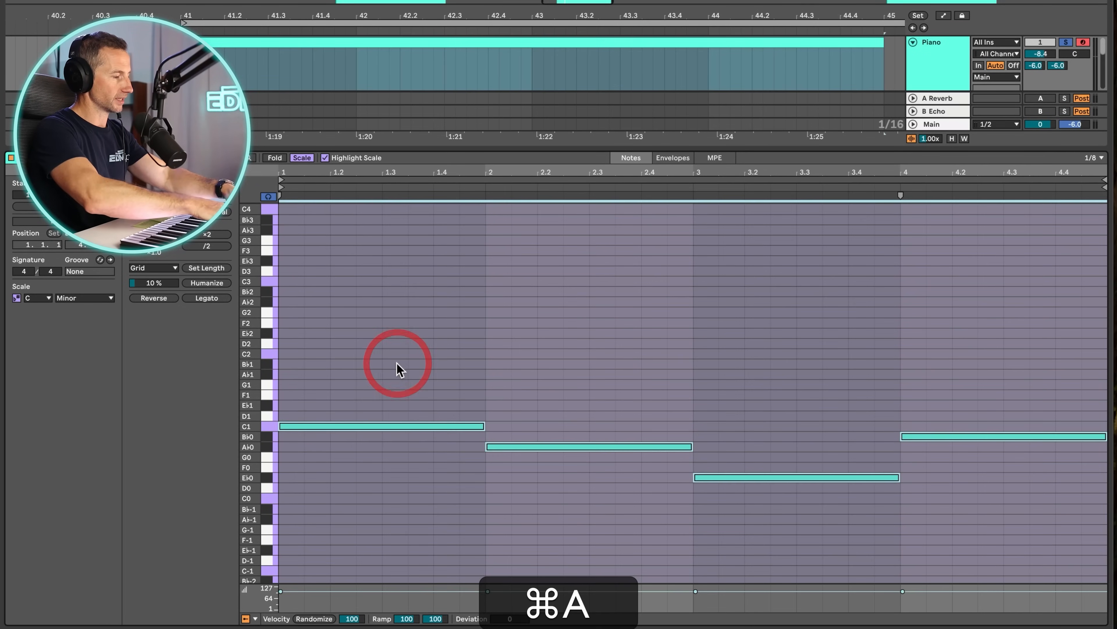
pyautogui.moveTo(376, 429); pyautogui.dragTo(377, 424)
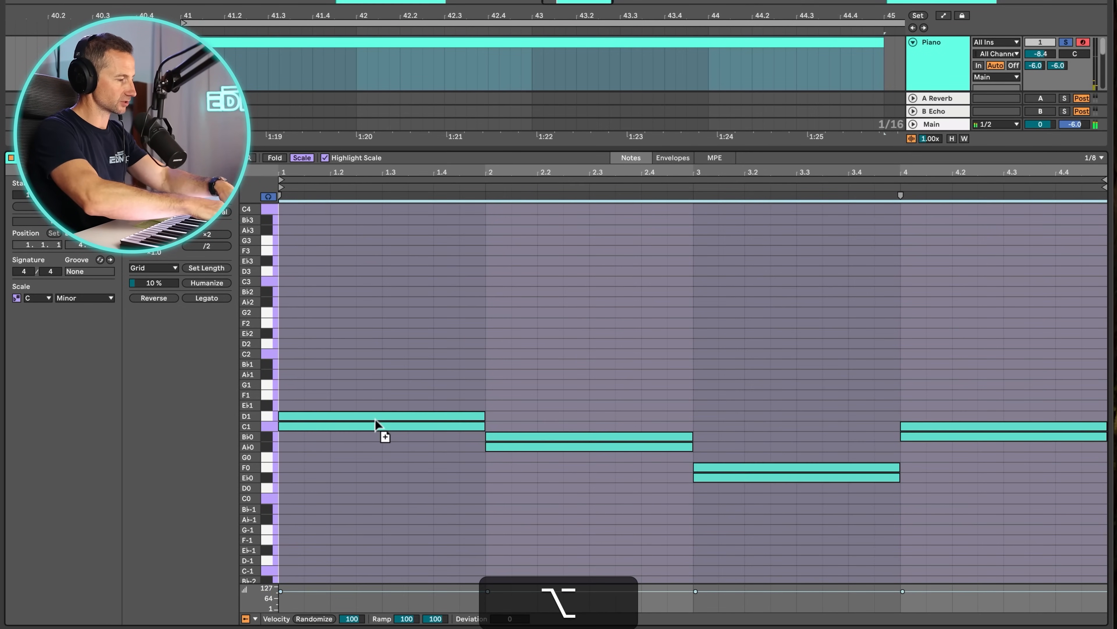
pyautogui.hotkey('shift', 'Up')
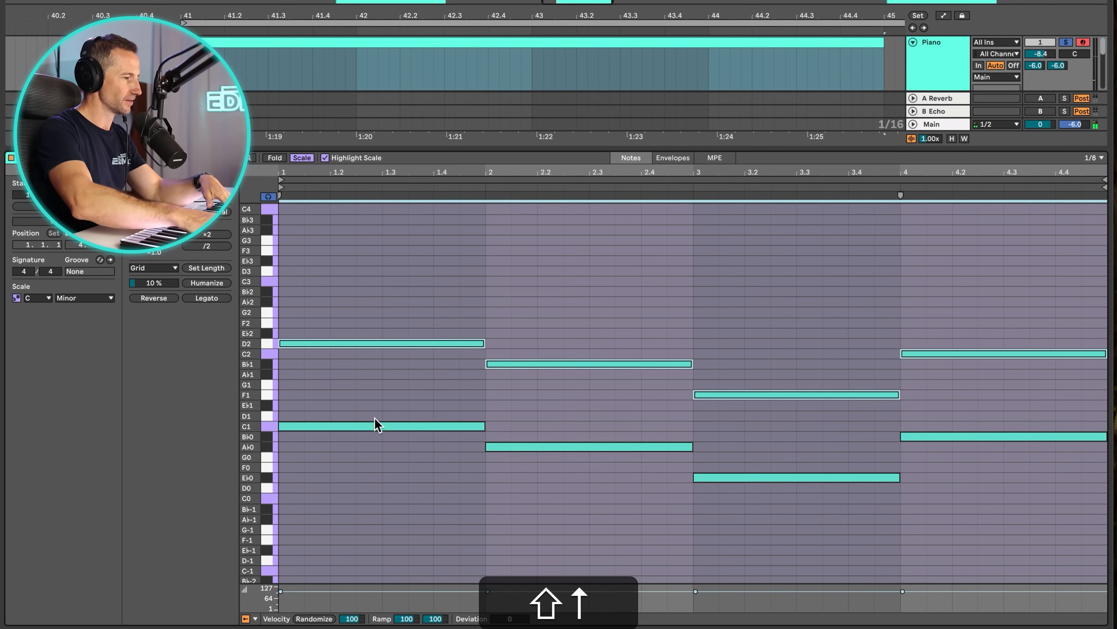
pyautogui.hotkey('shift', 'Down')
pyautogui.click(392, 295)
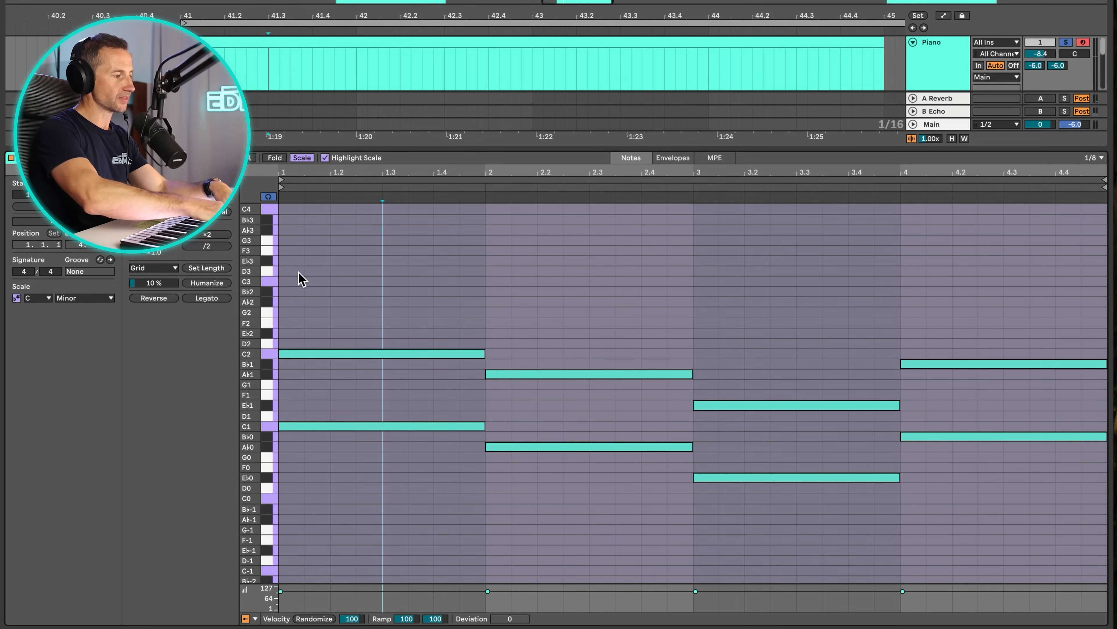
# Turn off note preview and stack copies of the C2 note on E♭2 and G2 to form the bar 1 triad
pyautogui.click(301, 157)
pyautogui.click(301, 158)
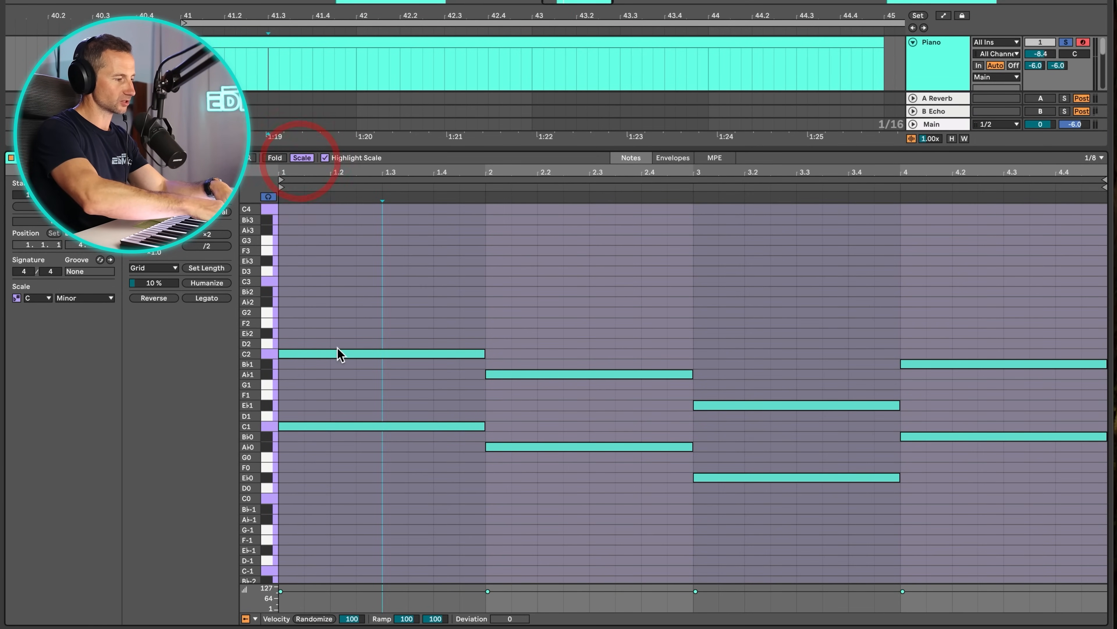
pyautogui.press('p')
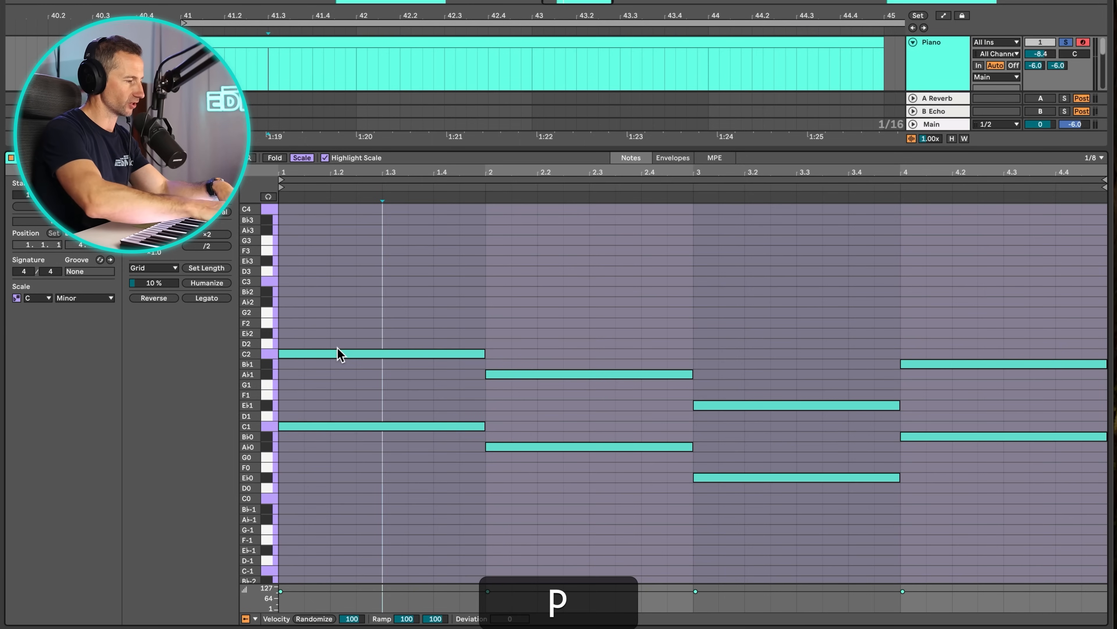
pyautogui.moveTo(338, 356); pyautogui.dragTo(336, 311)
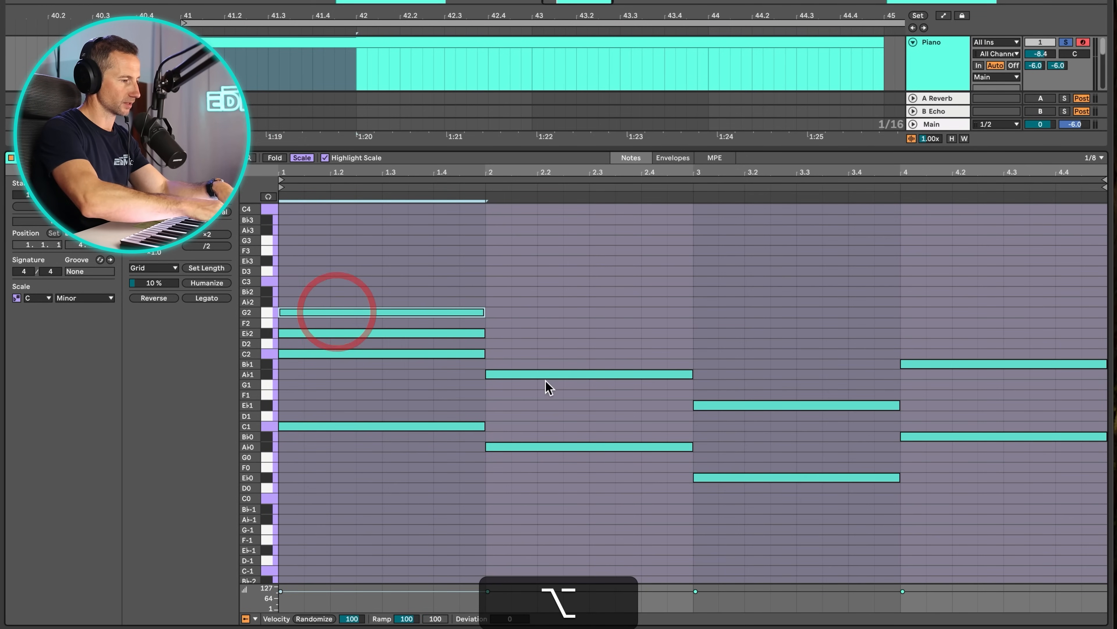
# Build triads in bars 2–4 by copying each upper root note to its scale third and fifth, and play the progression
pyautogui.click(549, 381)
pyautogui.moveTo(549, 381); pyautogui.dragTo(546, 333)
pyautogui.click(736, 406)
pyautogui.moveTo(736, 406); pyautogui.dragTo(733, 363)
pyautogui.moveTo(935, 363); pyautogui.dragTo(939, 340)
pyautogui.moveTo(938, 340); pyautogui.dragTo(939, 326)
pyautogui.click(939, 326)
pyautogui.press('space')
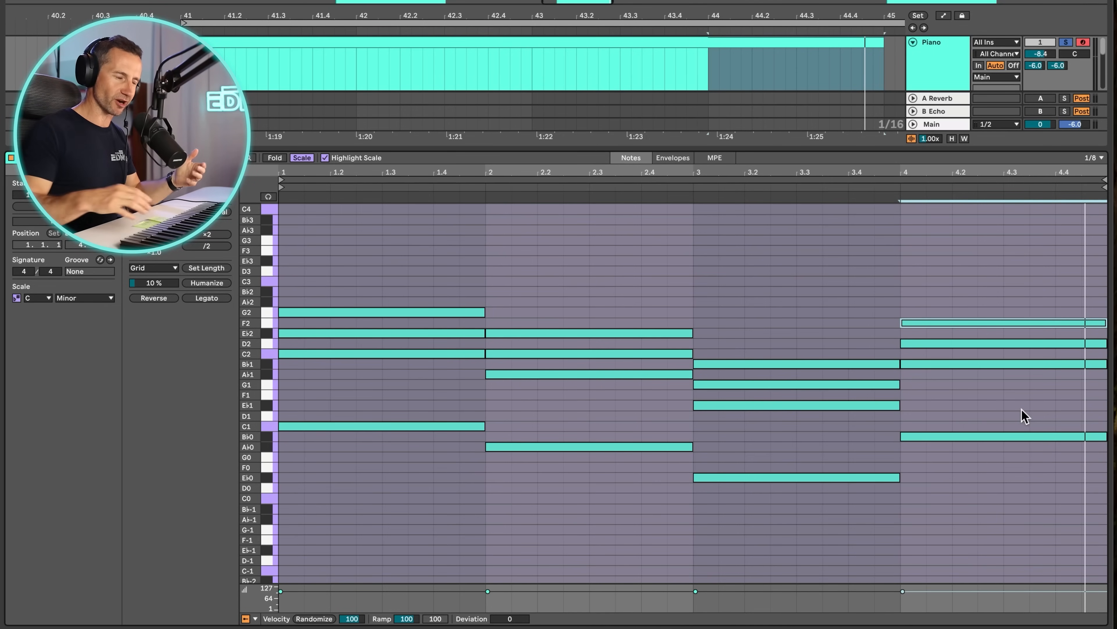
# Select the upper triads in all four bars, leaving out the bass notes, and raise them one octave
pyautogui.moveTo(1022, 409); pyautogui.dragTo(328, 230)
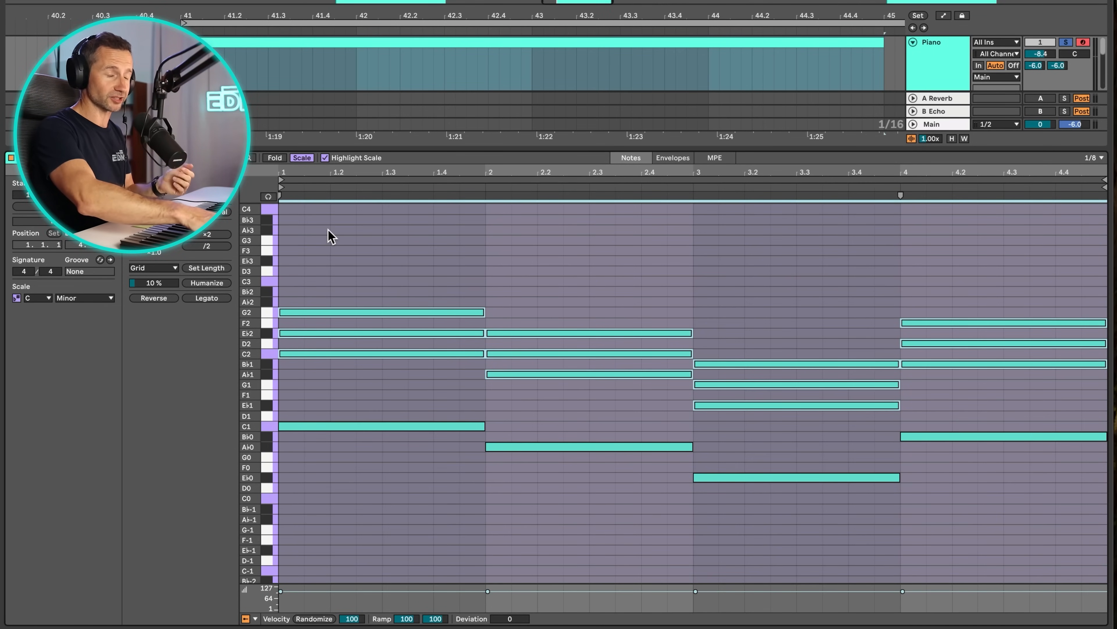
pyautogui.press('shift')
pyautogui.hotkey('shift', 'Up')
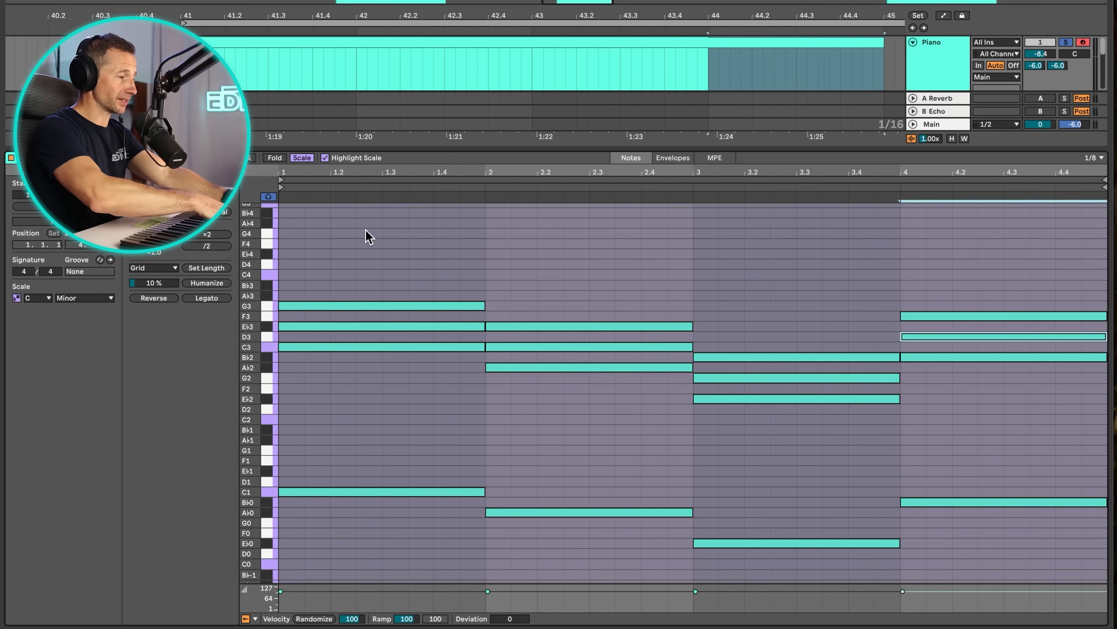
# Show all chromatic pitches and examine the C3, E♭3 and G3 notes of the bar 1 chord against the piano keys
pyautogui.click(310, 159)
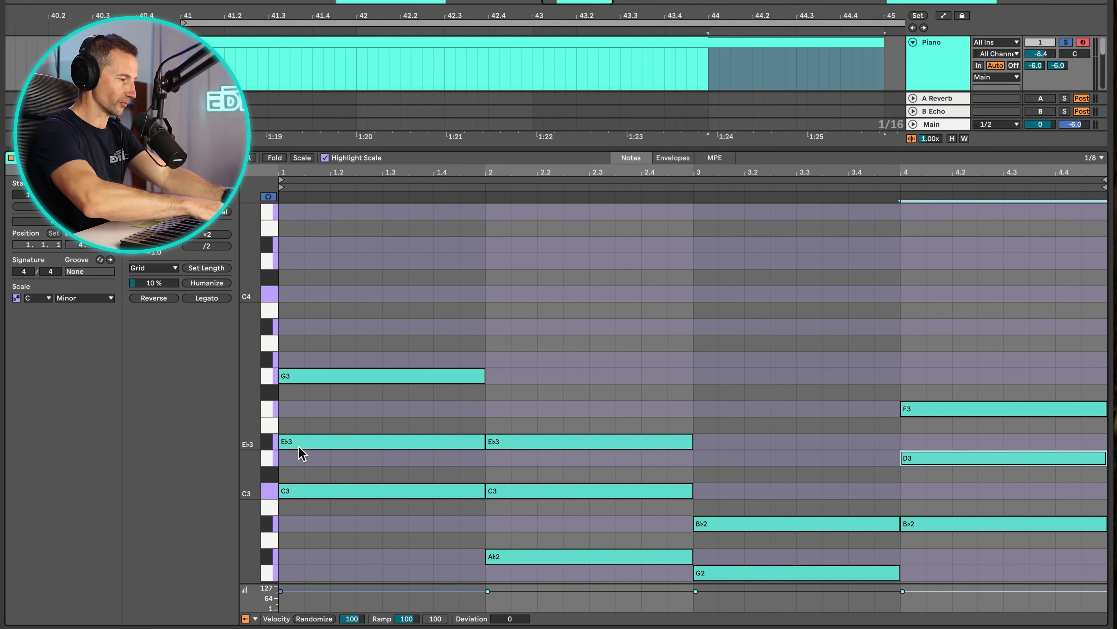
pyautogui.moveTo(315, 517); pyautogui.dragTo(321, 315)
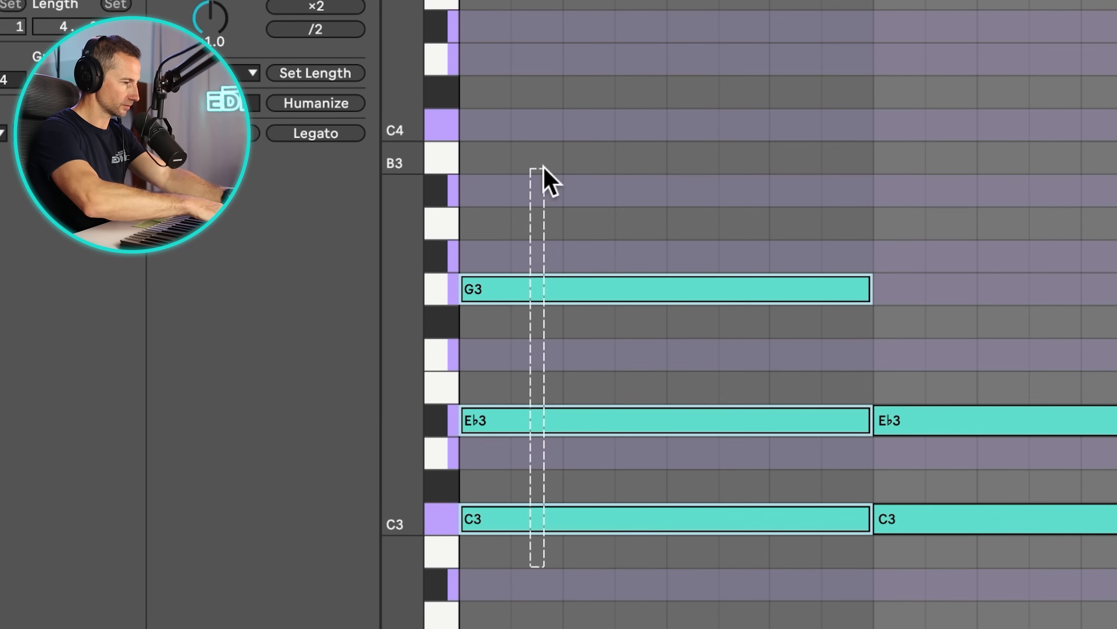
pyautogui.moveTo(542, 167); pyautogui.dragTo(544, 168)
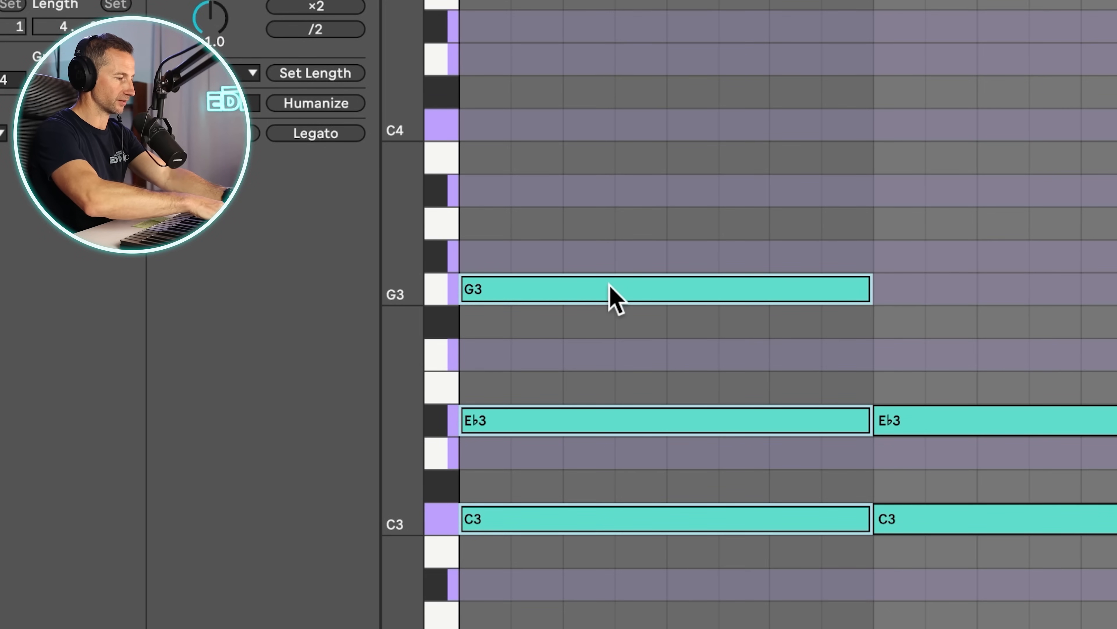
pyautogui.click(442, 520)
pyautogui.click(442, 419)
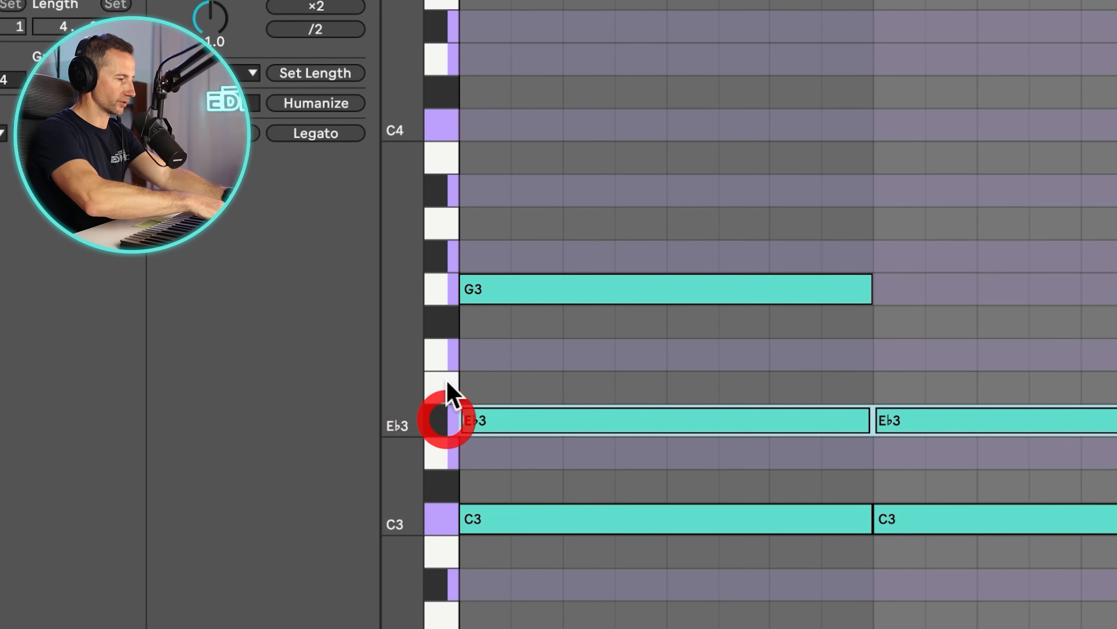
pyautogui.click(443, 289)
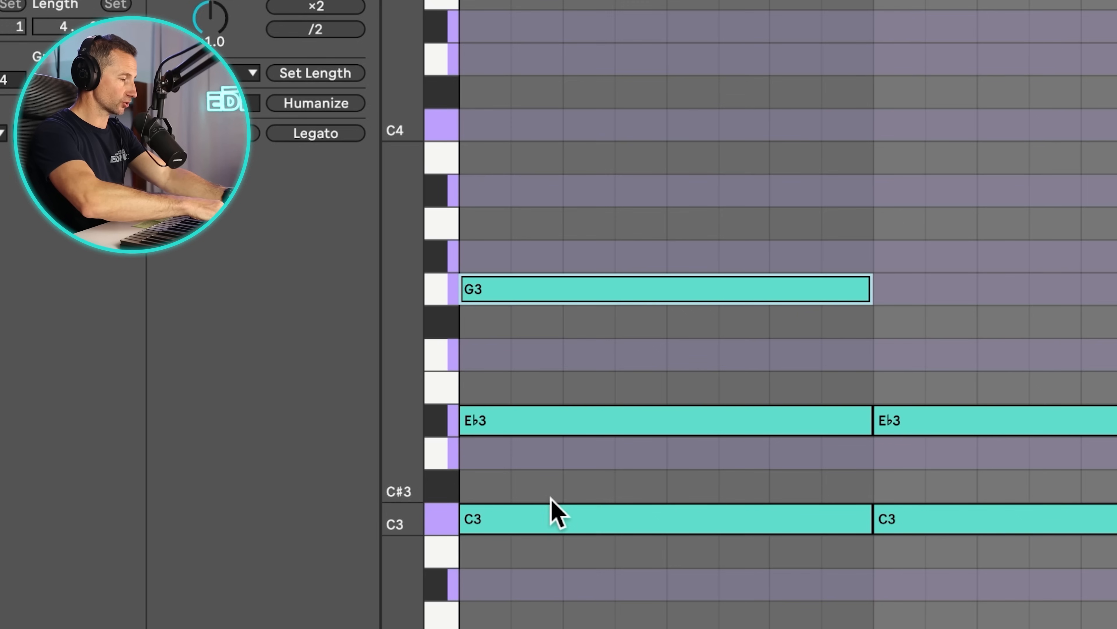
# Move the bar 1 chord notes up one scale step to D3, F3 and A♭3, and select the shifted chord
pyautogui.moveTo(551, 506); pyautogui.dragTo(551, 458)
pyautogui.moveTo(550, 416); pyautogui.dragTo(545, 363)
pyautogui.moveTo(571, 290); pyautogui.dragTo(569, 258)
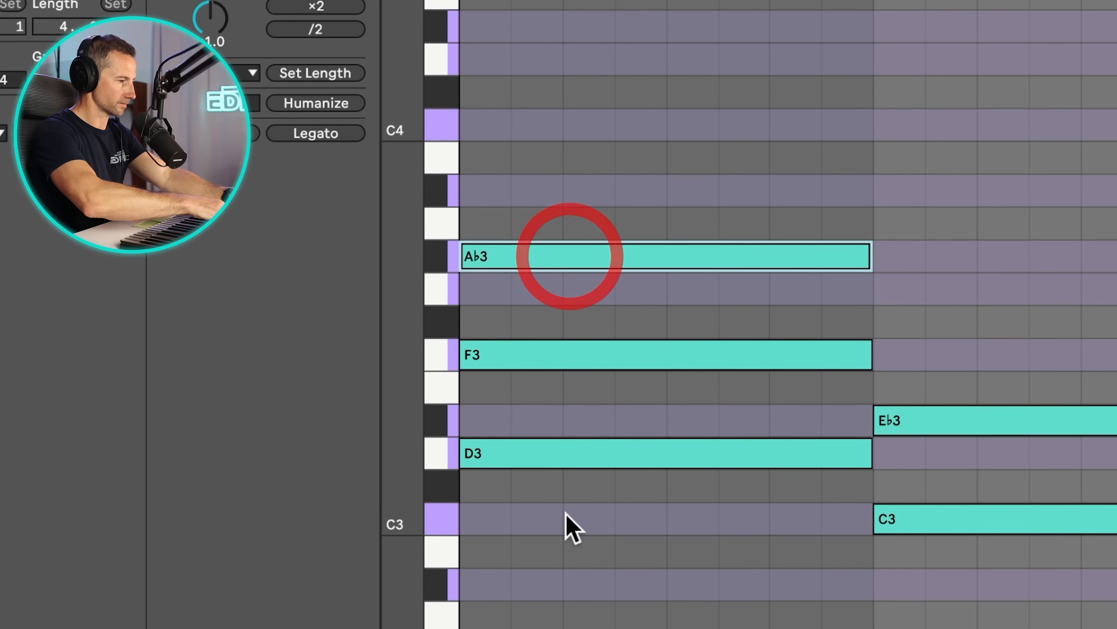
pyautogui.moveTo(567, 517); pyautogui.dragTo(574, 216)
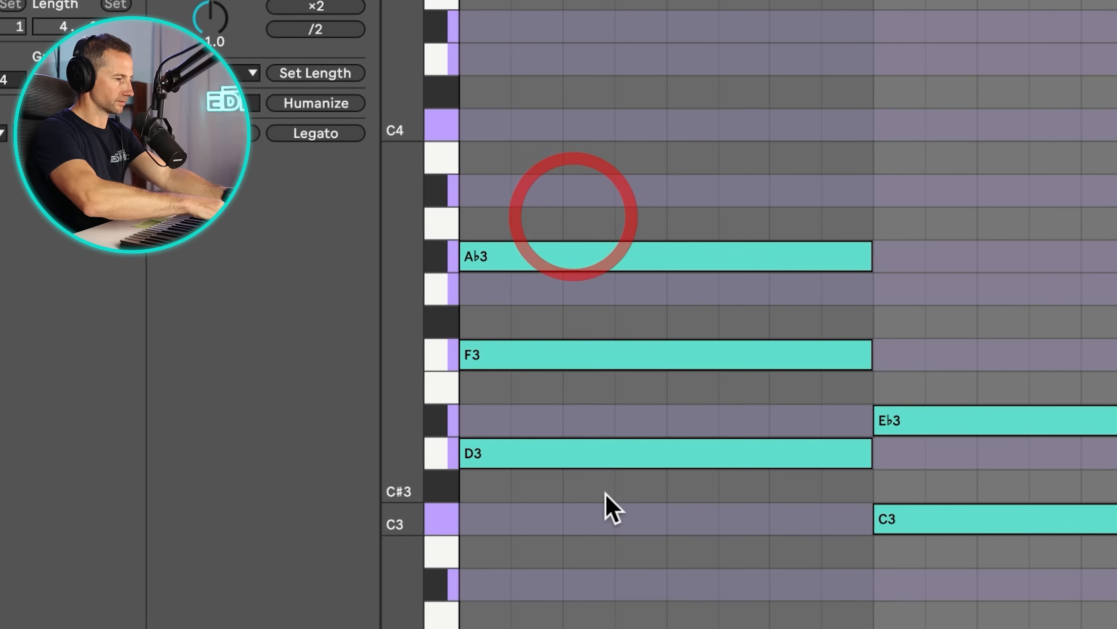
pyautogui.moveTo(606, 493); pyautogui.dragTo(604, 0)
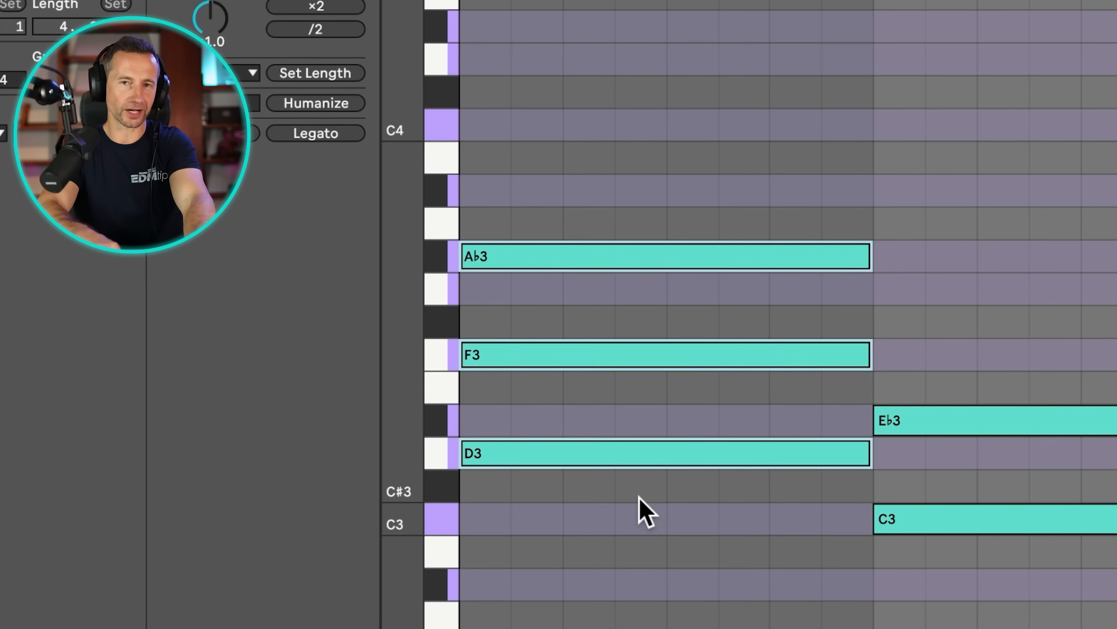
# Raise the top note of the bar 1 chord to B♭3 and play the chord
pyautogui.click(651, 208)
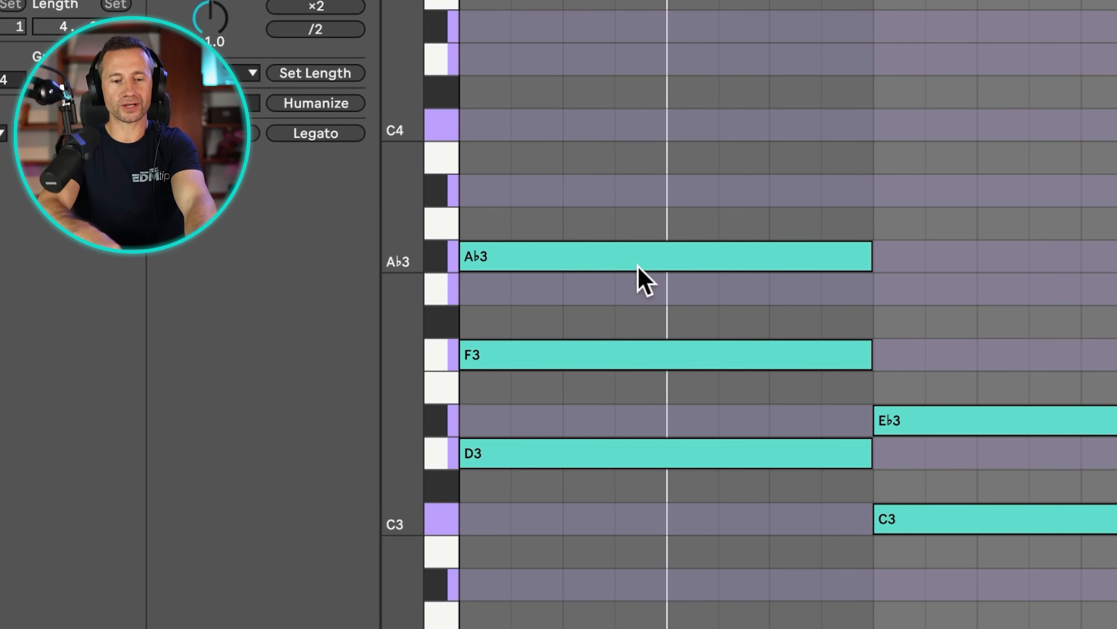
pyautogui.click(631, 254)
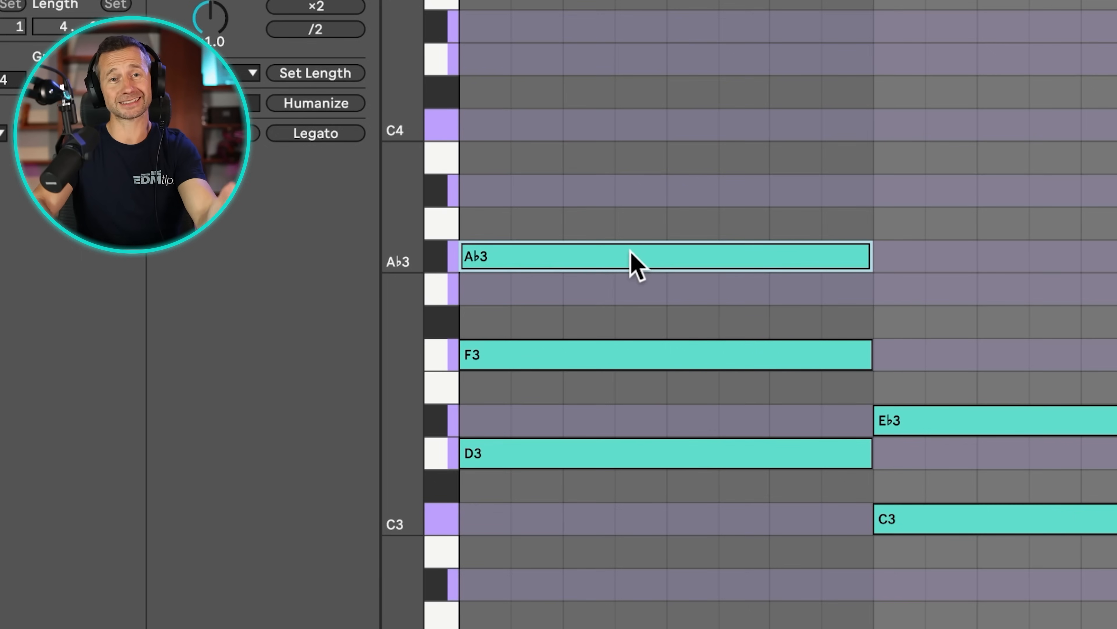
pyautogui.press('Up')
pyautogui.press('Up')
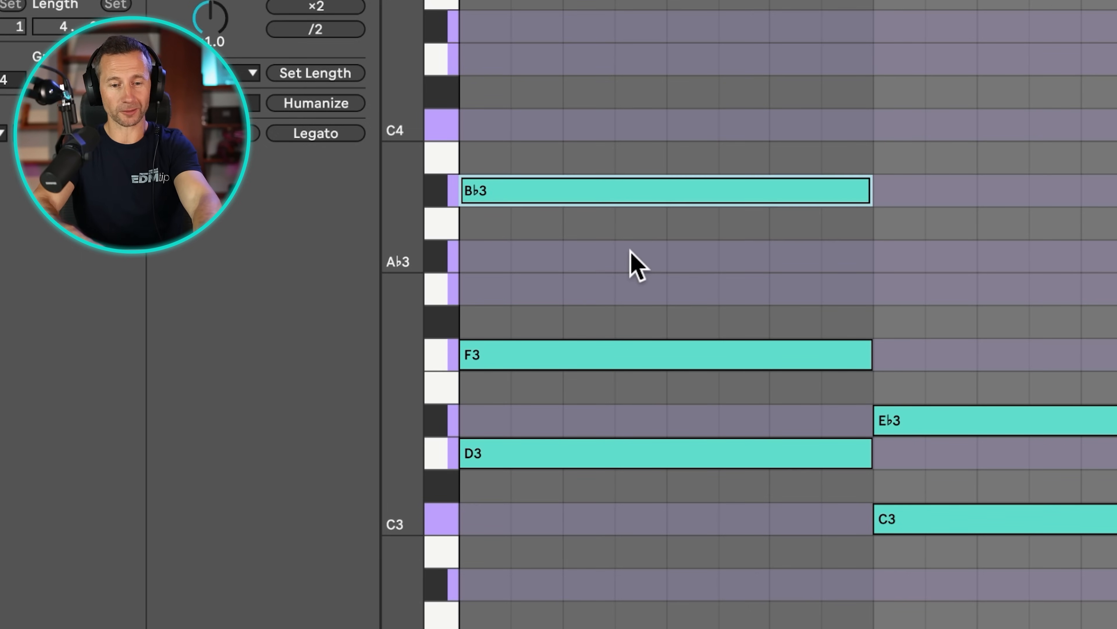
pyautogui.press('space')
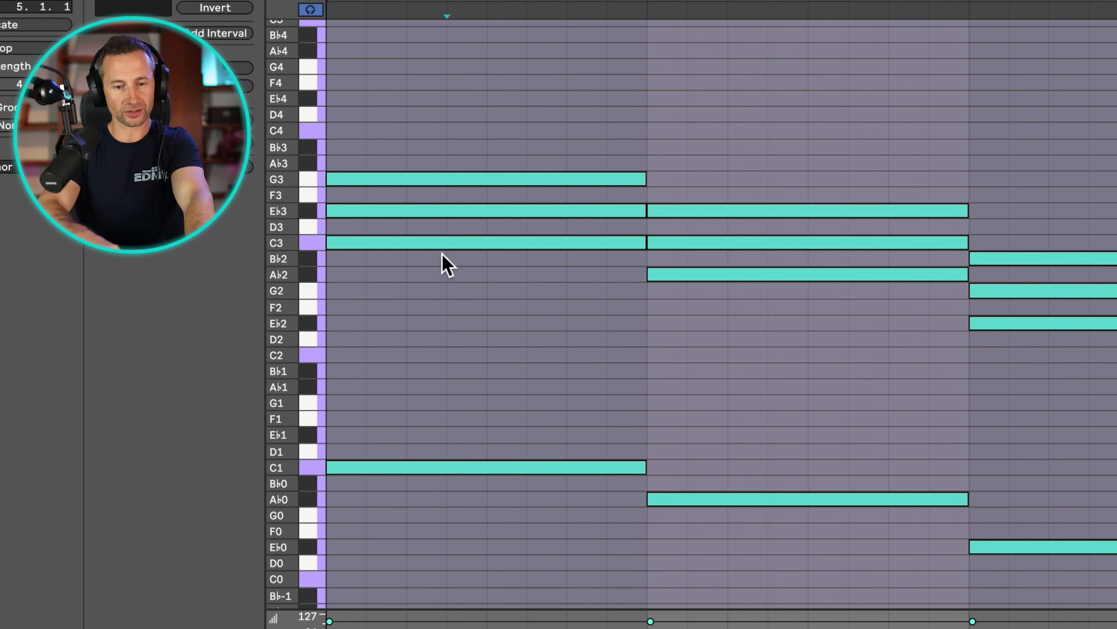
# Add a seventh to the bar 1 C minor chord by copying its G3 note to B♭3
pyautogui.click(436, 243)
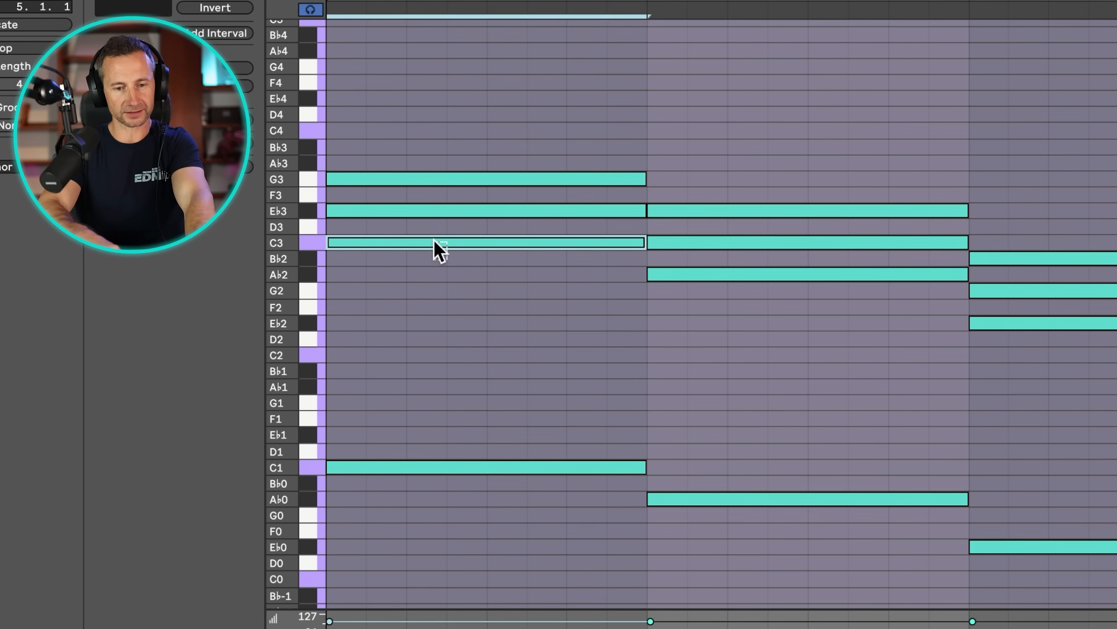
pyautogui.moveTo(434, 240); pyautogui.dragTo(427, 206)
pyautogui.click(418, 165)
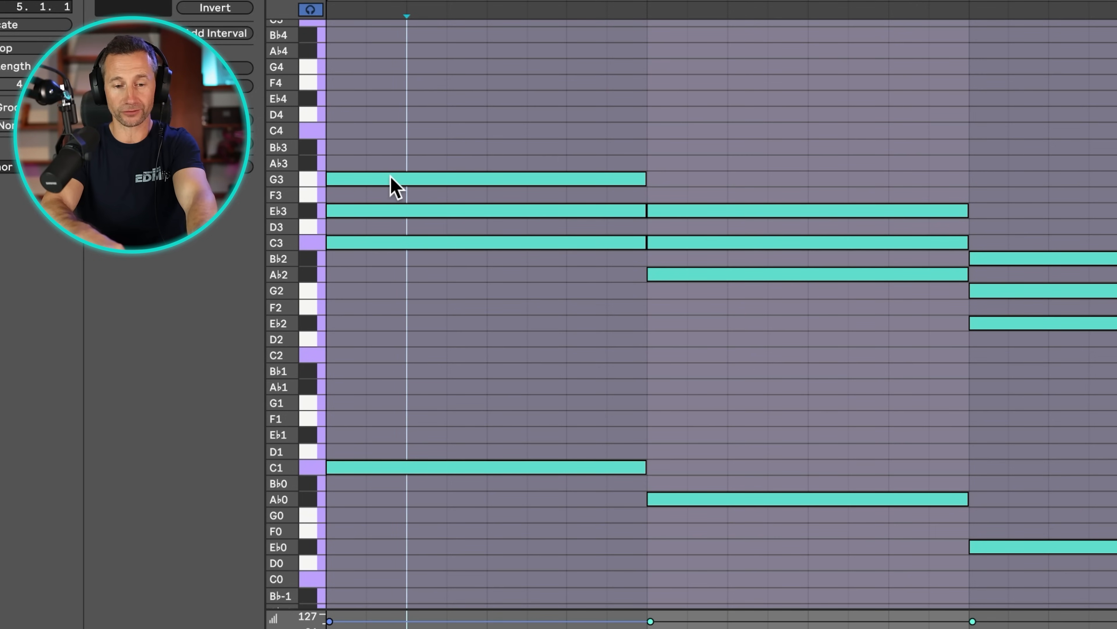
pyautogui.moveTo(391, 177); pyautogui.dragTo(391, 150)
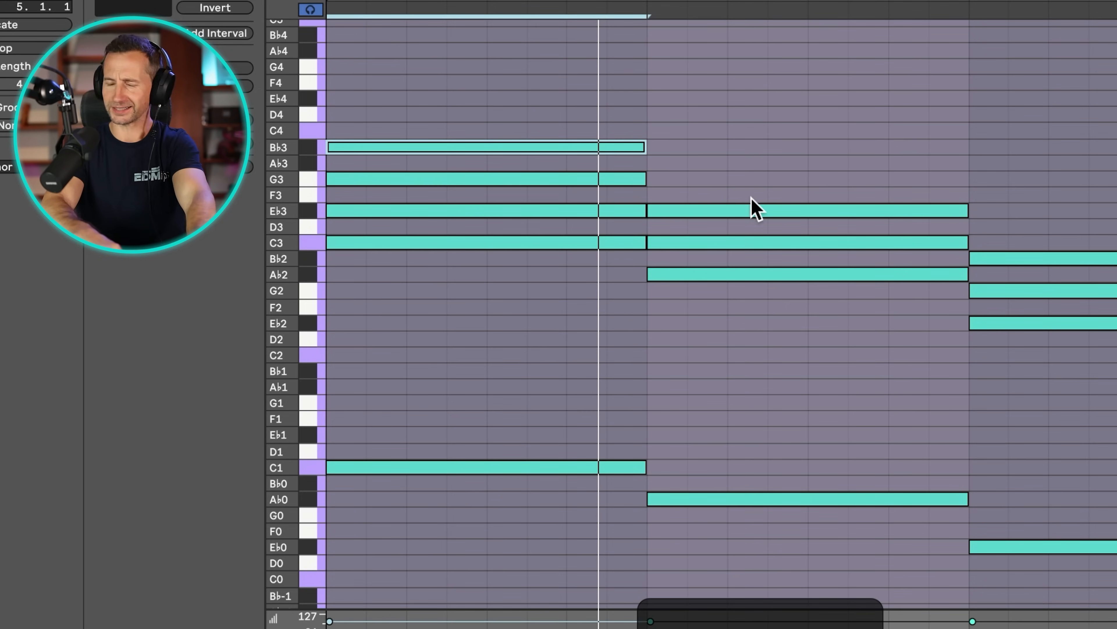
# Add sevenths to the other chords with G3 in bar 2, D3 in bar 3 and A♭3 in bar 4, and play the progression
pyautogui.moveTo(755, 216); pyautogui.dragTo(752, 179)
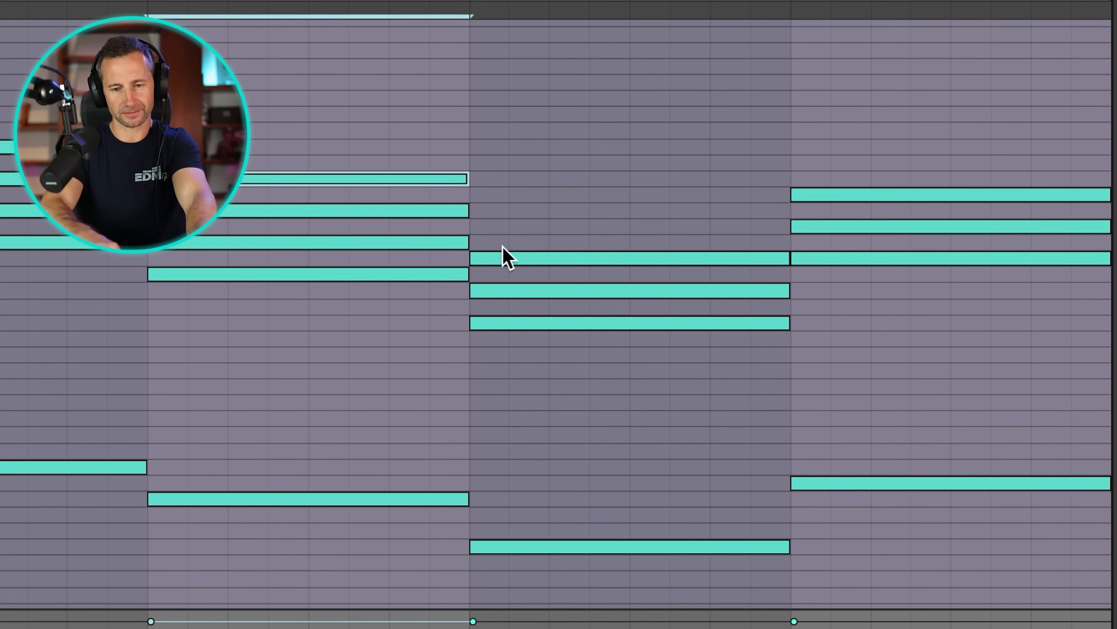
pyautogui.moveTo(503, 258); pyautogui.dragTo(505, 226)
pyautogui.click(902, 195)
pyautogui.moveTo(901, 196); pyautogui.dragTo(898, 162)
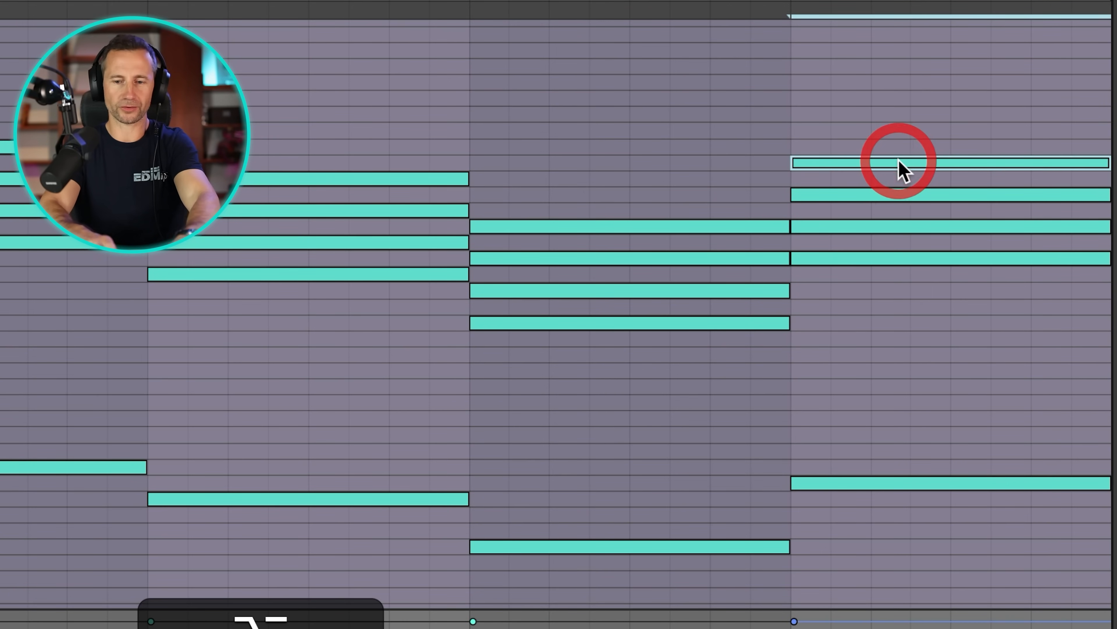
pyautogui.press('space')
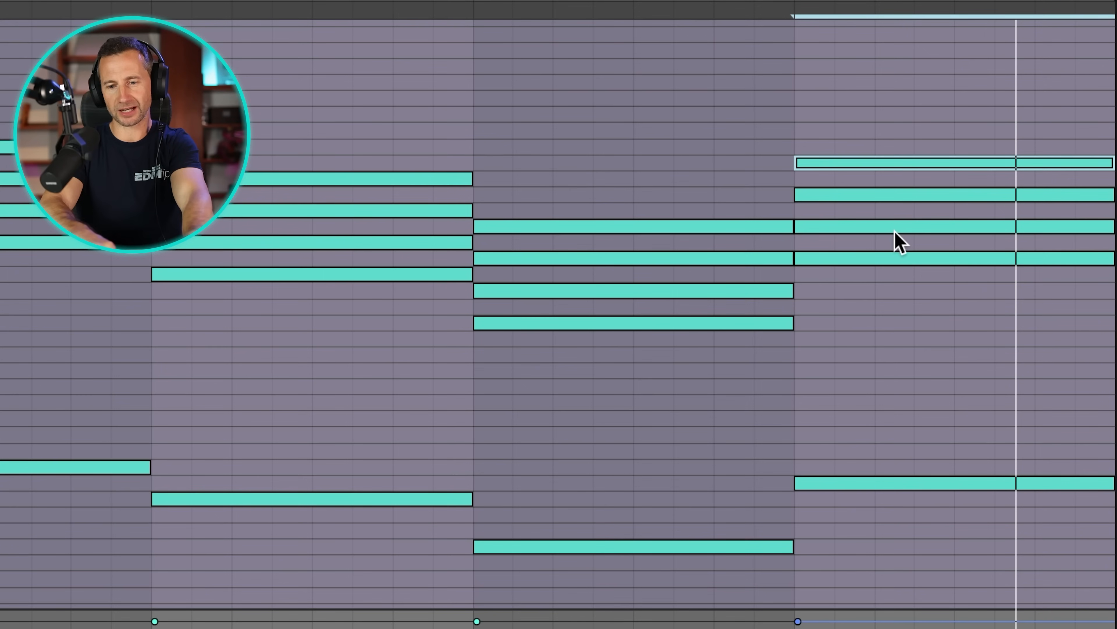
pyautogui.press('space')
# Raise only the top note of the bar 4 chord by one step
pyautogui.moveTo(892, 240); pyautogui.dragTo(892, 133)
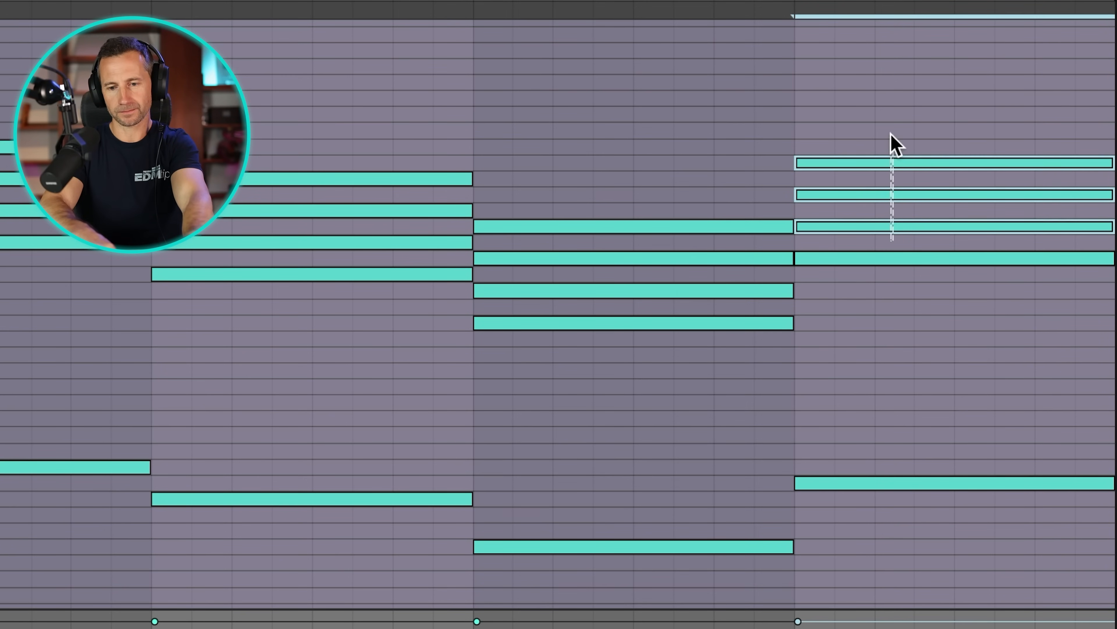
pyautogui.click(875, 127)
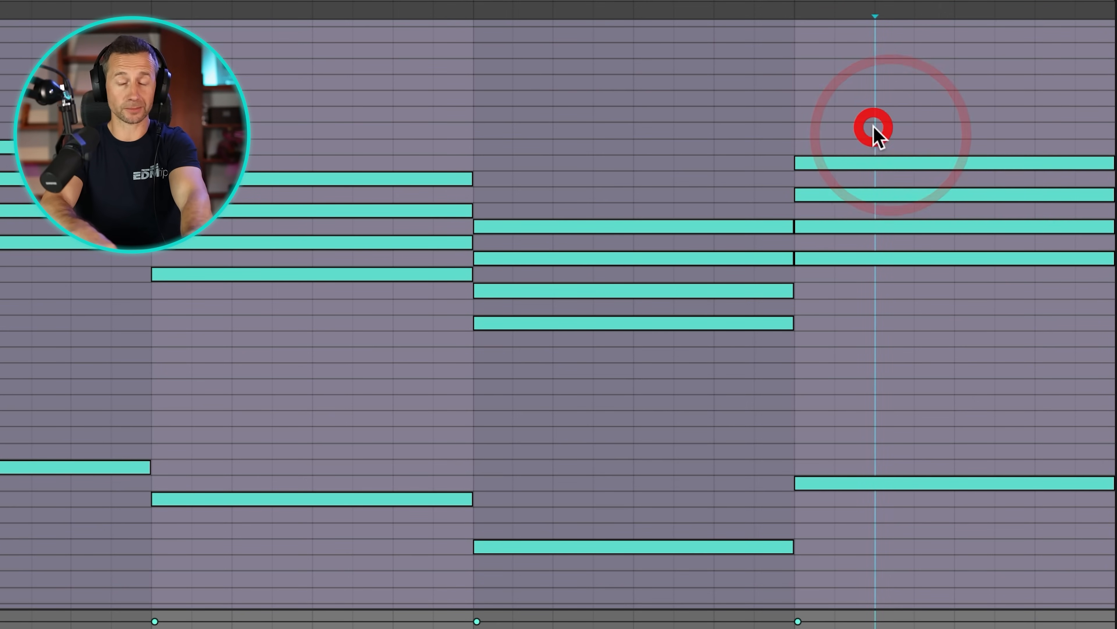
pyautogui.click(871, 162)
pyautogui.press('Up')
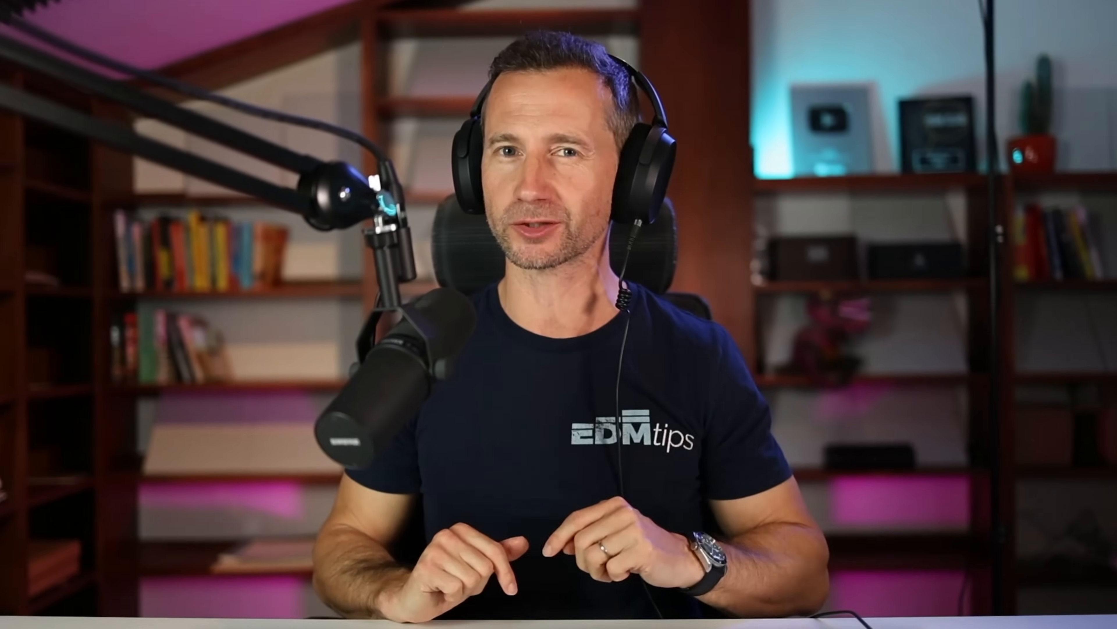
# Drop the root note of each upper chord by one octave, to C2, A♭1, E♭1 and B♭1, and play the progression
pyautogui.click(760, 337)
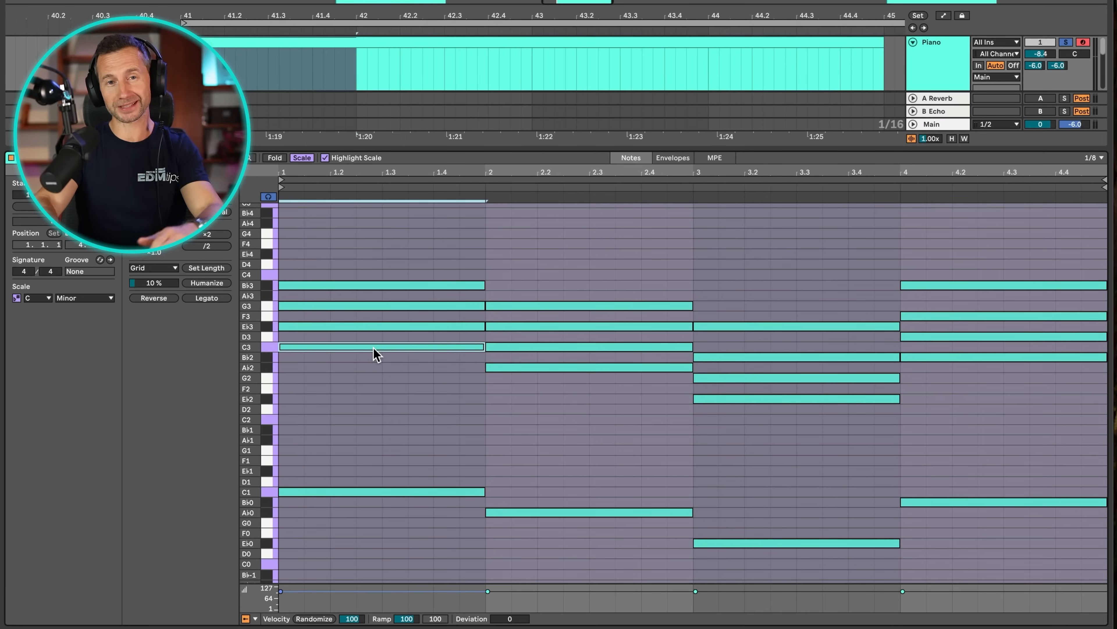
pyautogui.hotkey('shift', 'Down')
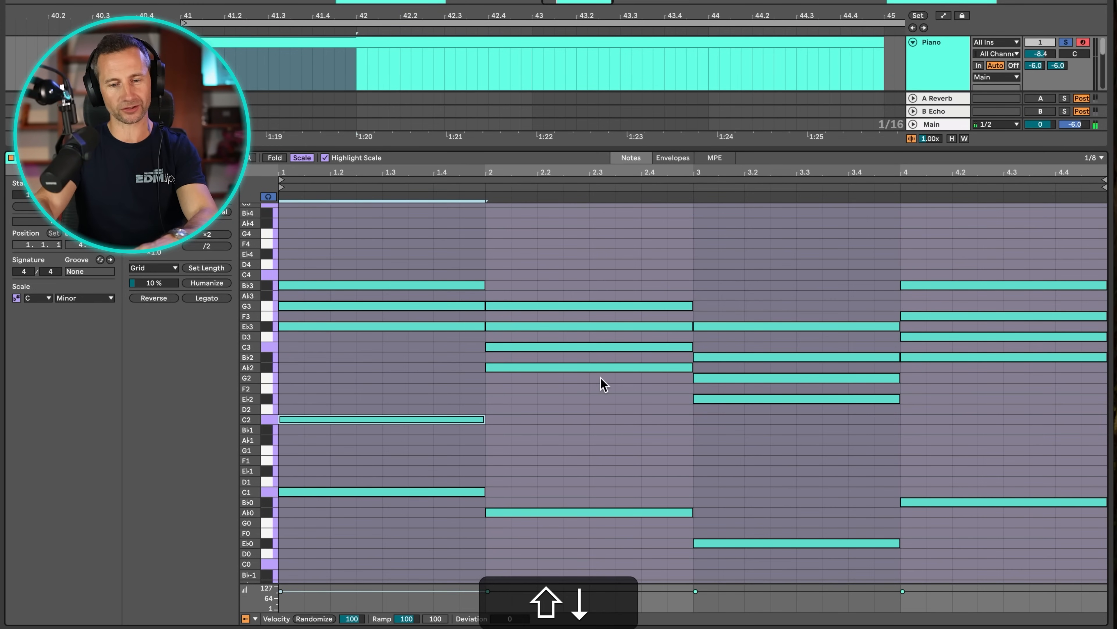
pyautogui.click(592, 369)
pyautogui.hotkey('shift', 'Down')
pyautogui.click(719, 399)
pyautogui.hotkey('shift', 'Down')
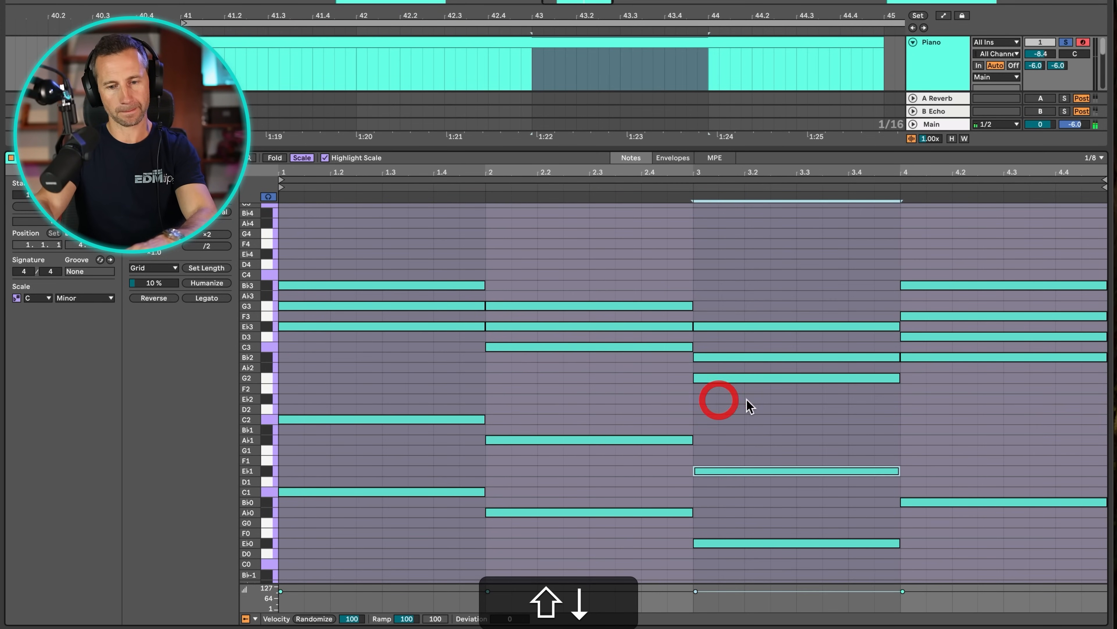
pyautogui.click(909, 357)
pyautogui.hotkey('shift', 'Down')
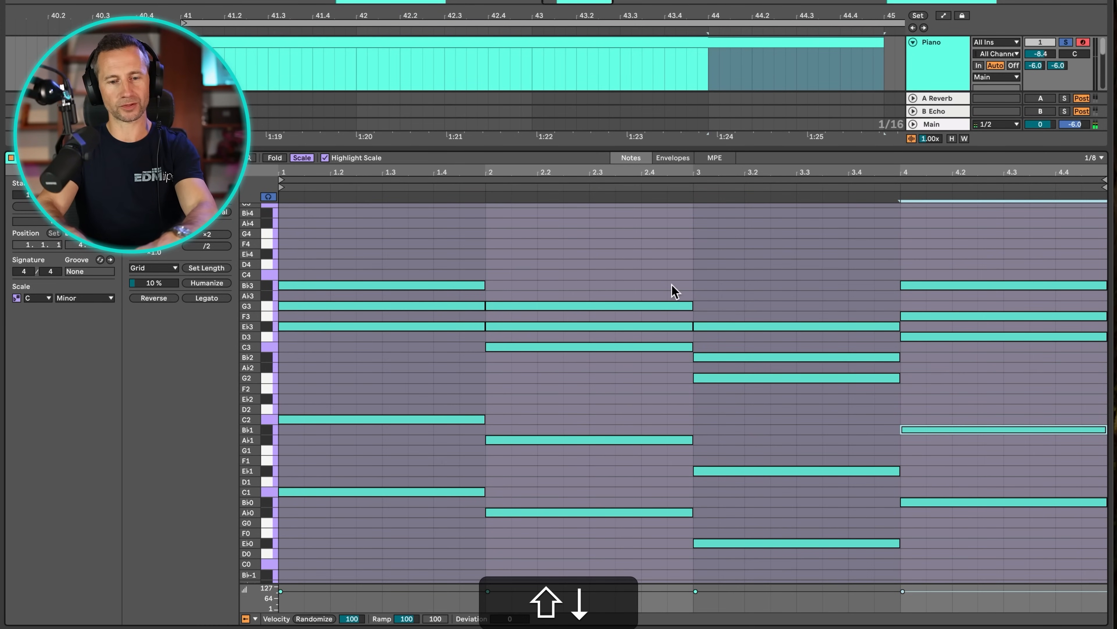
pyautogui.press('space')
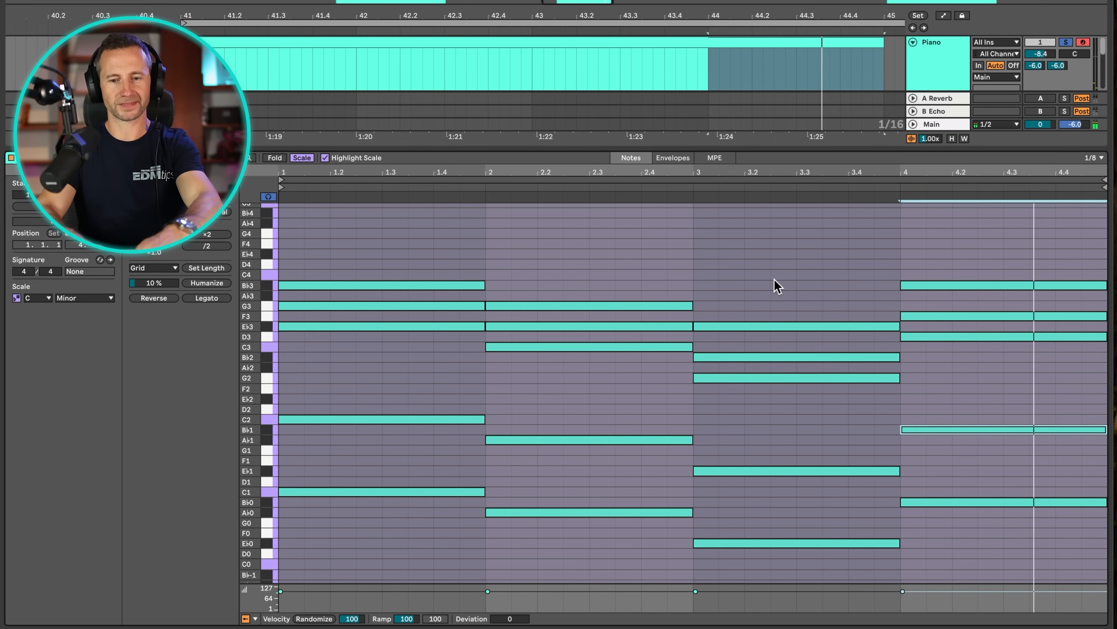
pyautogui.press('space')
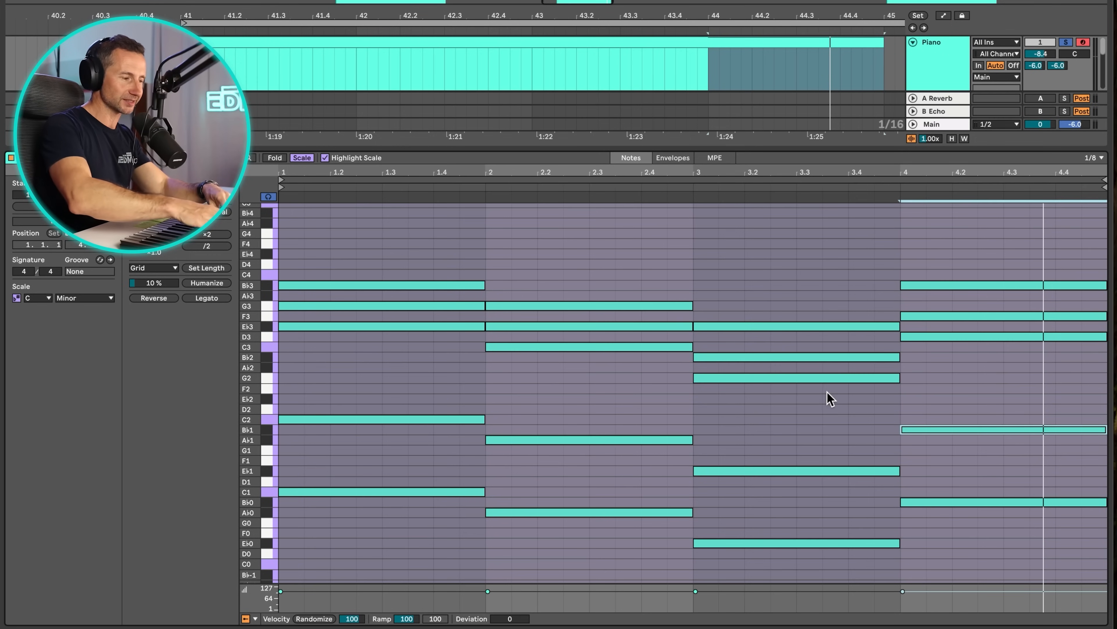
# Raise the G2 and B♭2 notes of the bar 3 chord by one octave and play the progression
pyautogui.click(735, 390)
pyautogui.click(736, 377)
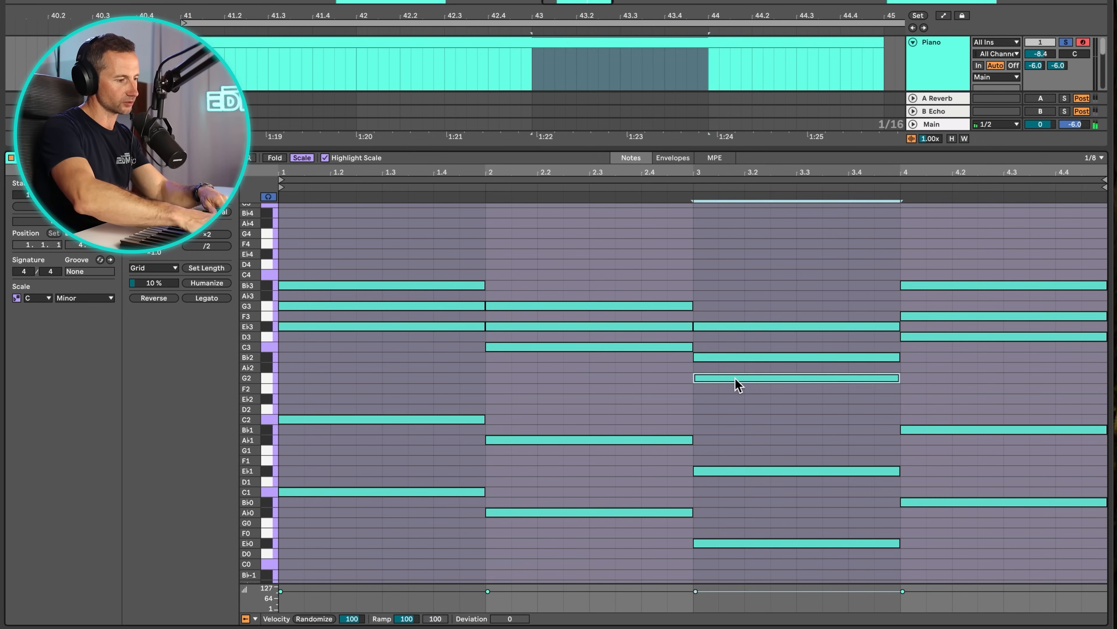
pyautogui.hotkey('shift', 'Up')
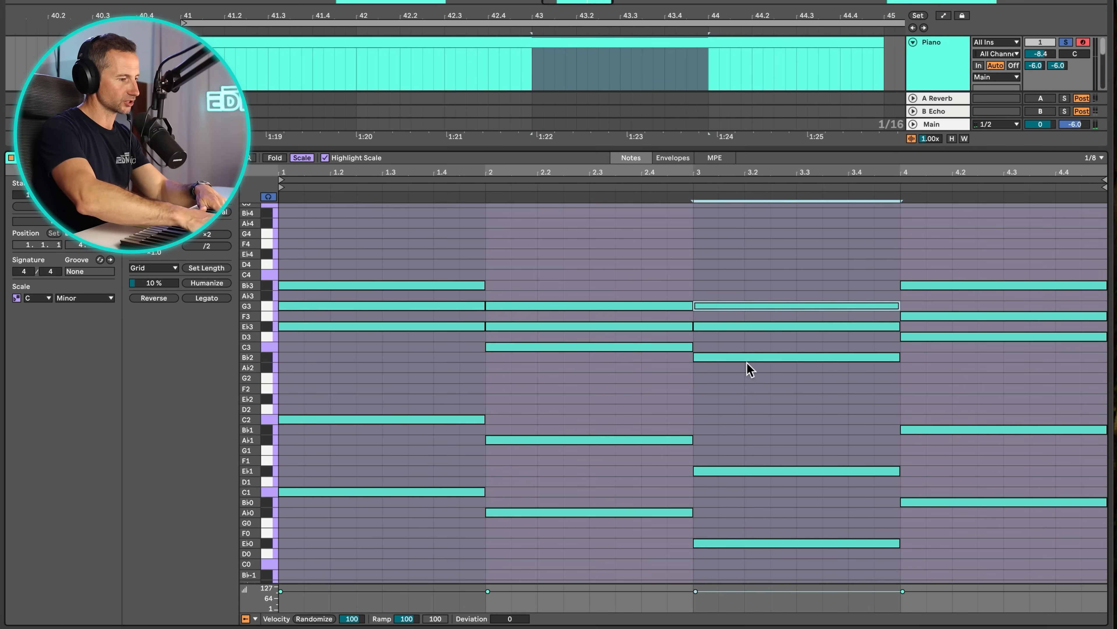
pyautogui.click(748, 358)
pyautogui.hotkey('shift', 'Up')
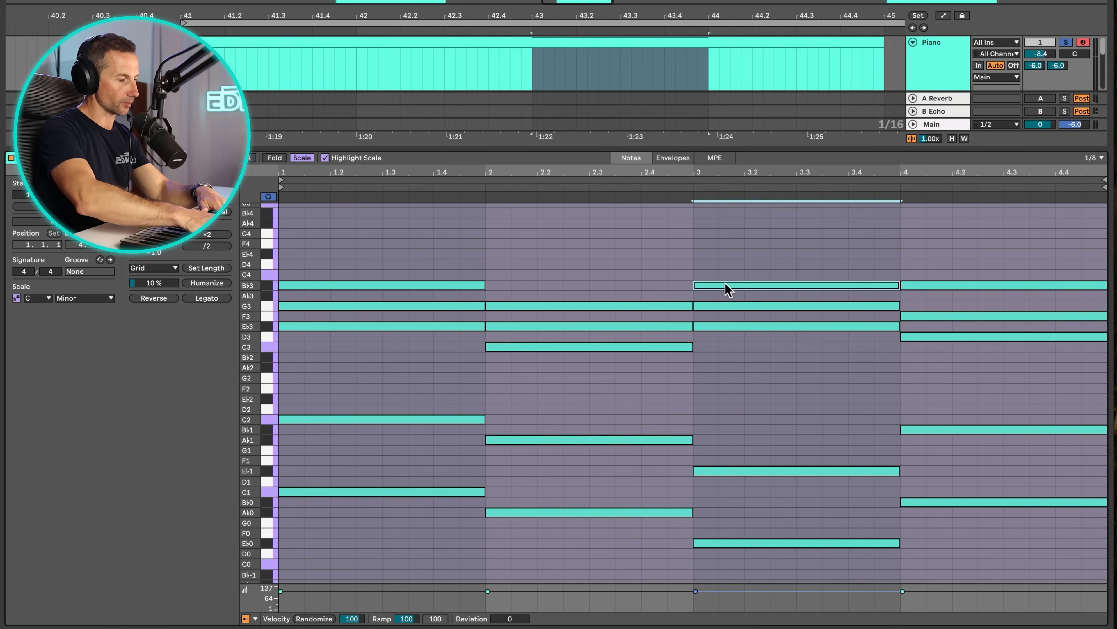
pyautogui.press('space')
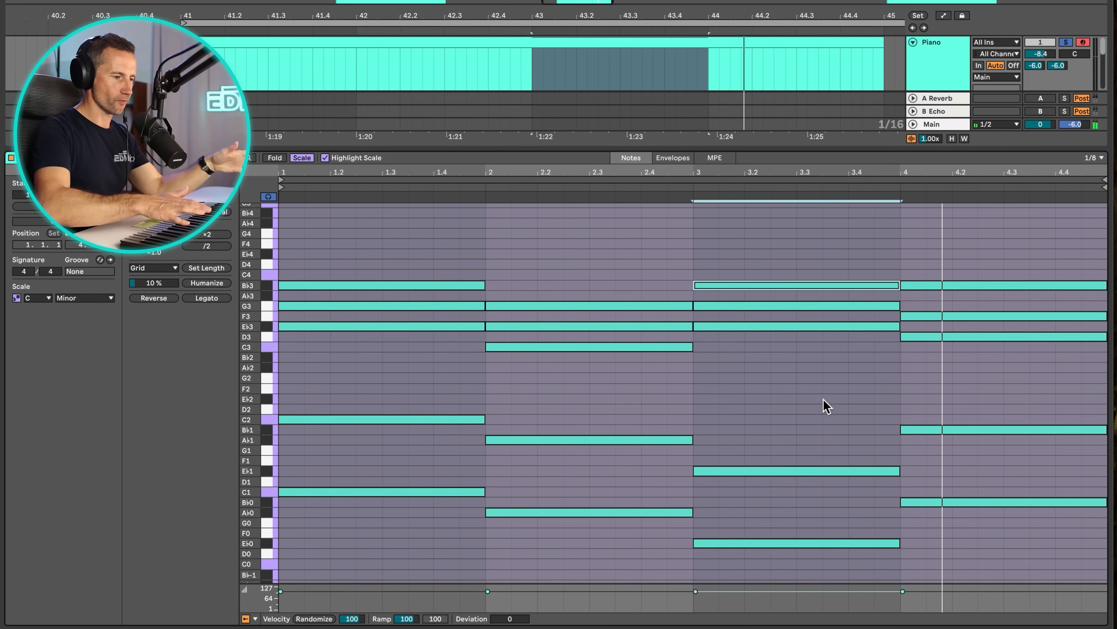
pyautogui.press('space')
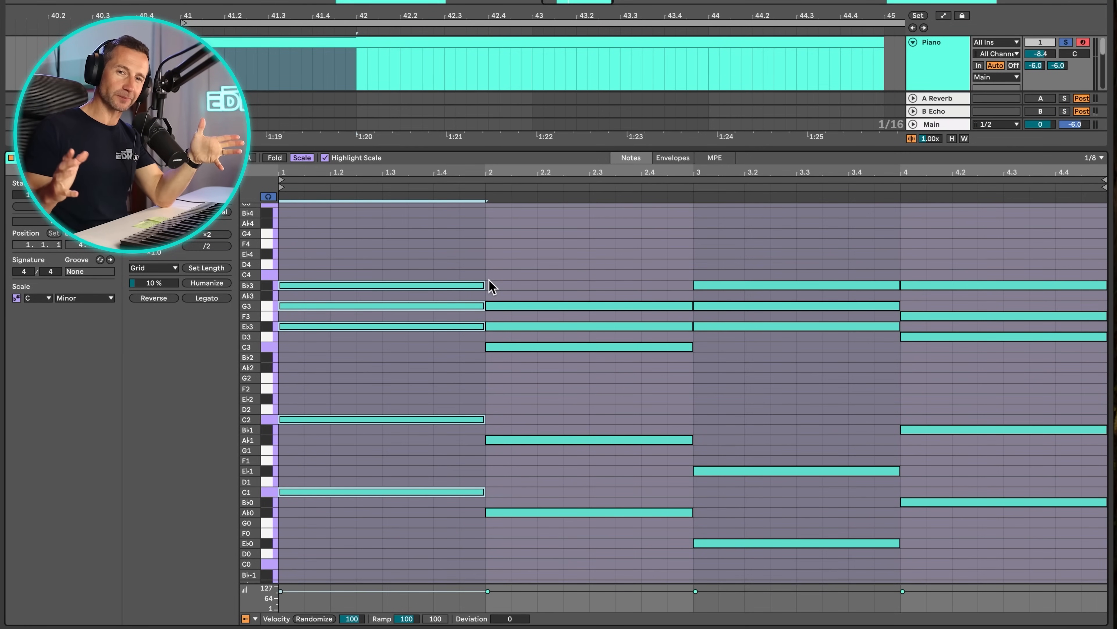
# Shorten the bar 1 and bar 3 chords by an eighth note and start the bar 2 and bar 4 chords an eighth note earlier
pyautogui.moveTo(484, 286); pyautogui.dragTo(460, 286)
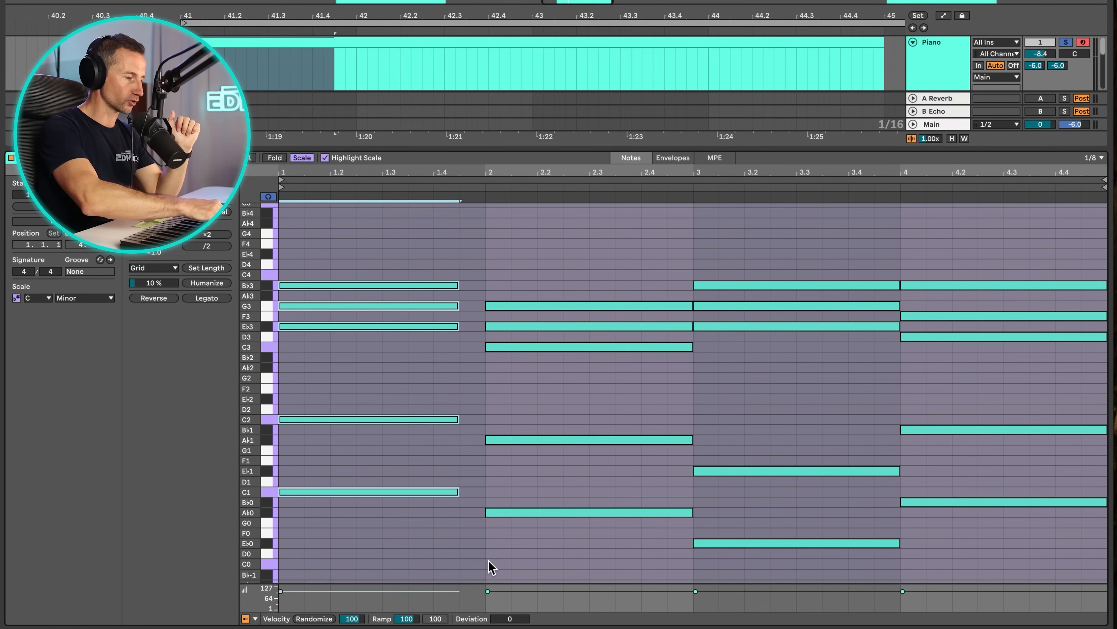
pyautogui.moveTo(503, 554); pyautogui.dragTo(506, 252)
pyautogui.moveTo(486, 305); pyautogui.dragTo(459, 305)
pyautogui.moveTo(863, 555); pyautogui.dragTo(862, 225)
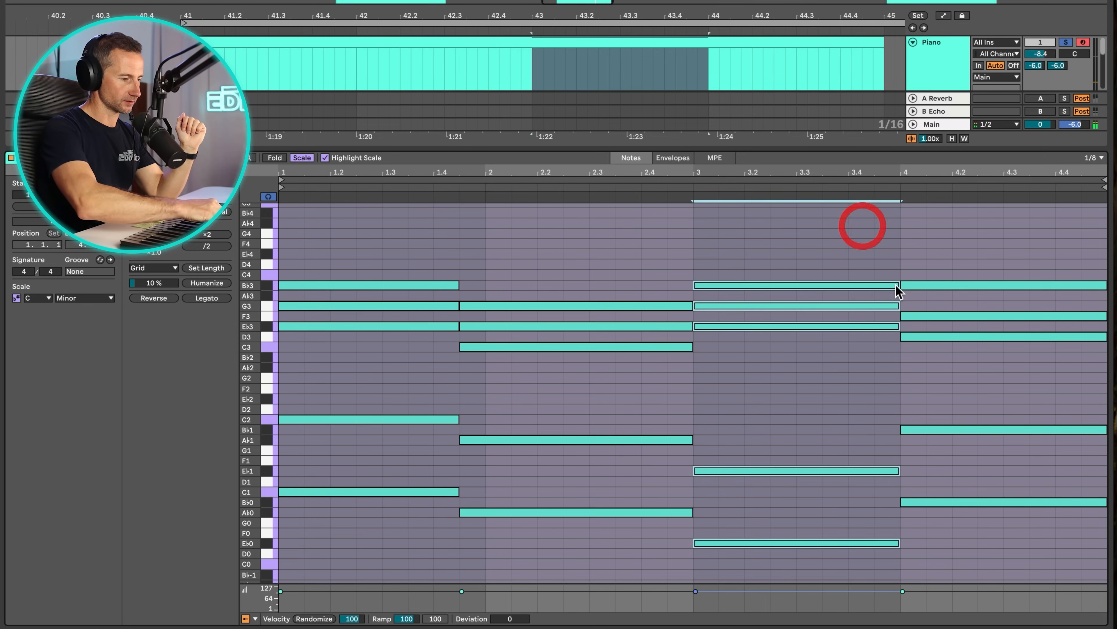
pyautogui.moveTo(898, 286); pyautogui.dragTo(872, 286)
pyautogui.moveTo(916, 266); pyautogui.dragTo(925, 511)
pyautogui.moveTo(903, 502); pyautogui.dragTo(876, 499)
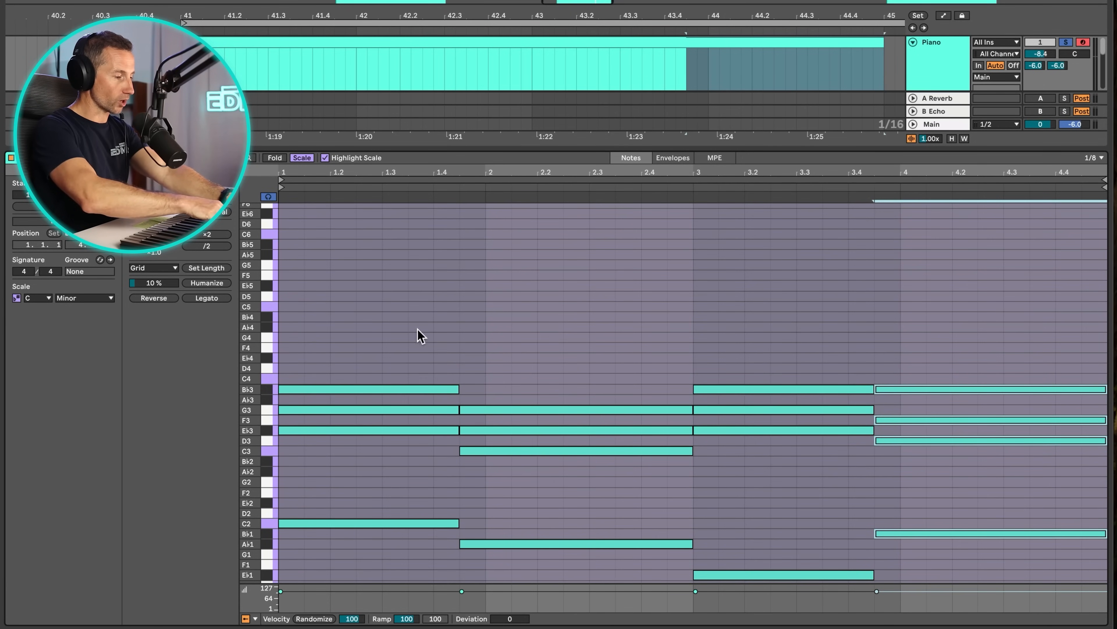
# Start a melody rhythm on C5 with three eighth notes from beat 1.3, followed by a half note that begins just before bar 2
pyautogui.press('space')
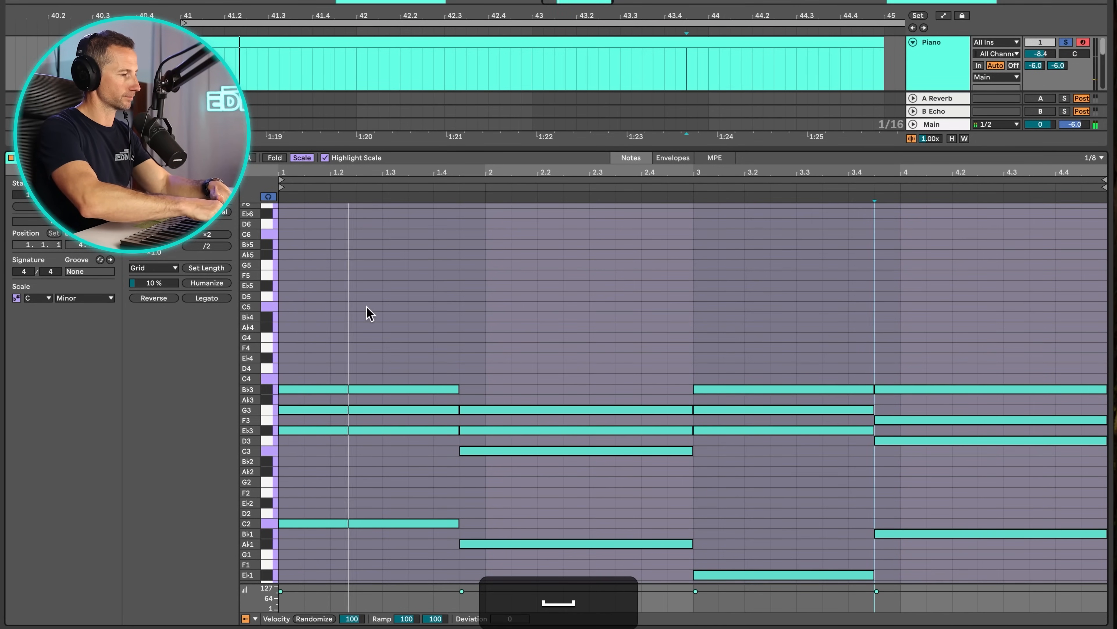
pyautogui.doubleClick(391, 306)
pyautogui.doubleClick(417, 306)
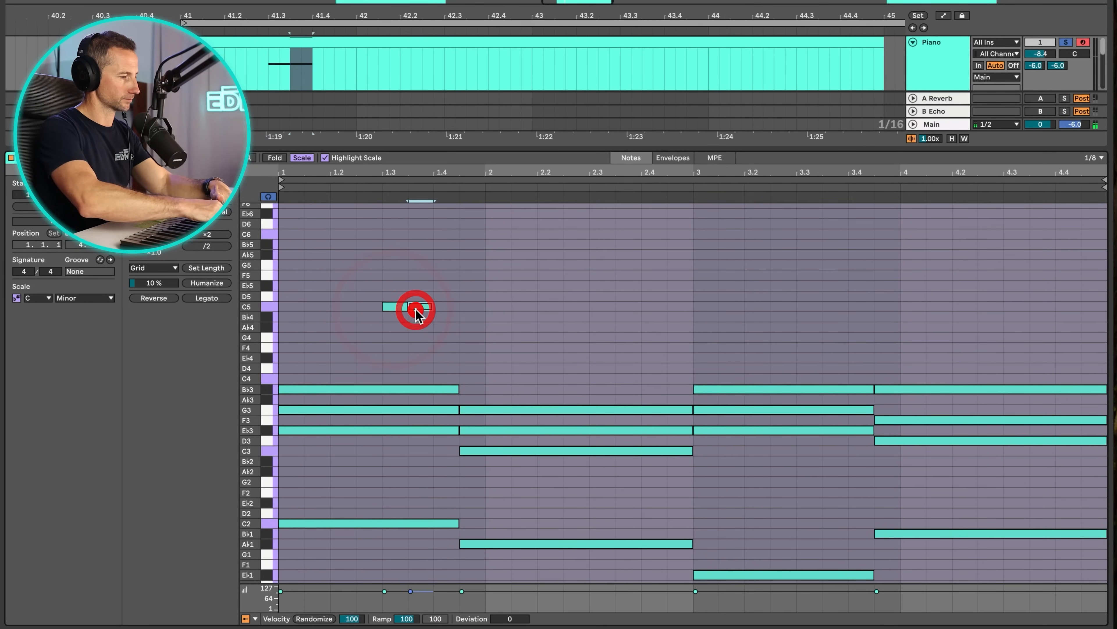
pyautogui.click(449, 308)
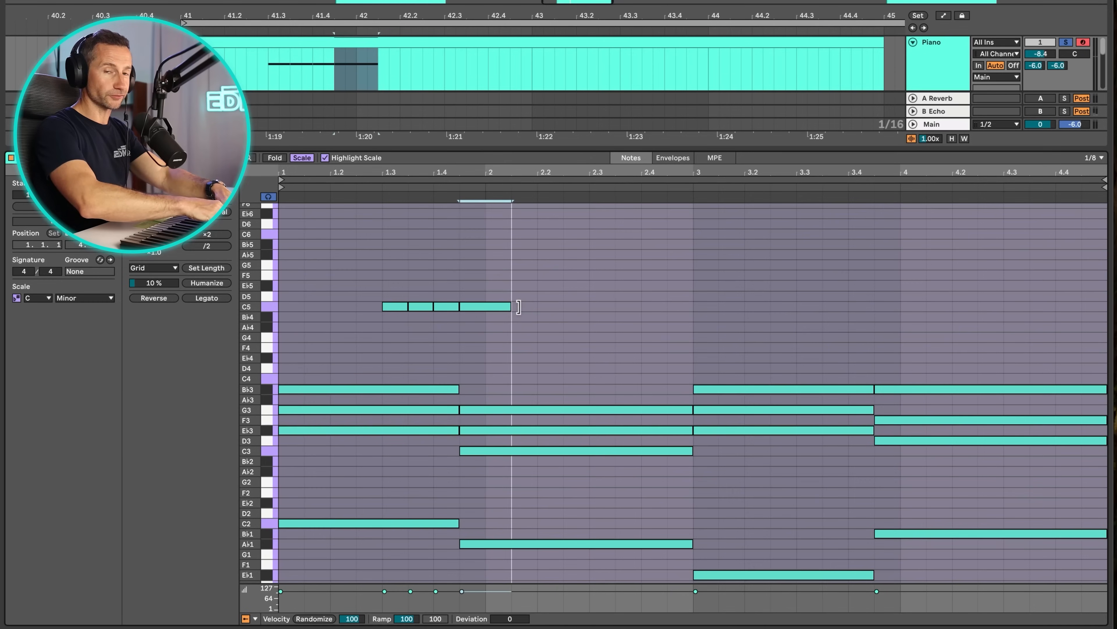
pyautogui.moveTo(516, 308); pyautogui.dragTo(566, 309)
# Add two more C5 notes in bar 2, stretching the first until it meets the second and the second to beat 3.3
pyautogui.press('space')
pyautogui.click(575, 307)
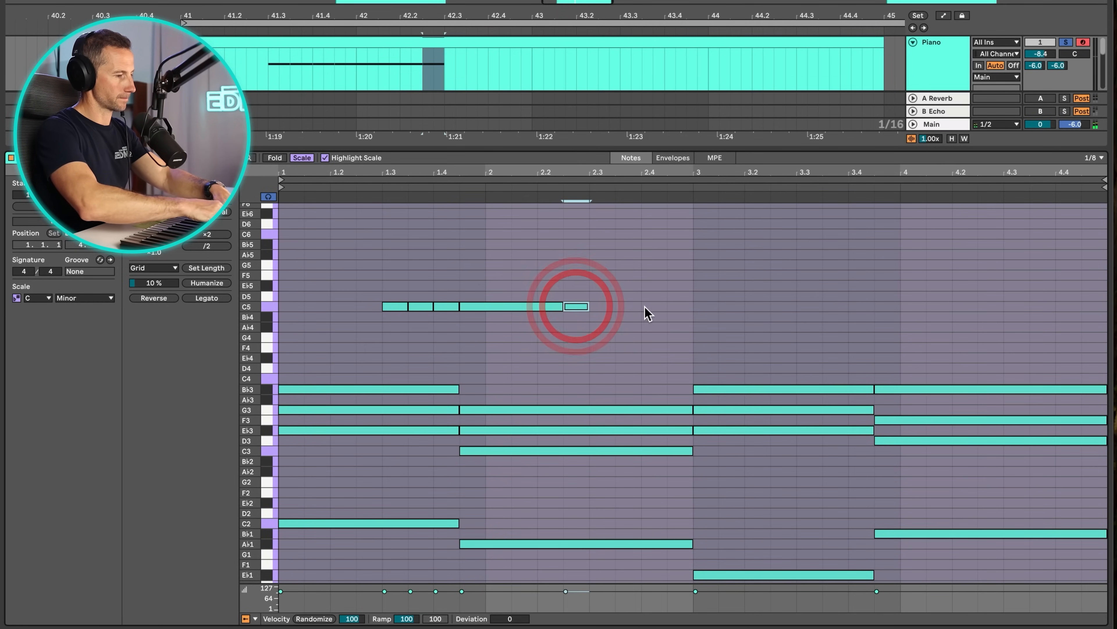
pyautogui.click(650, 307)
pyautogui.press('space')
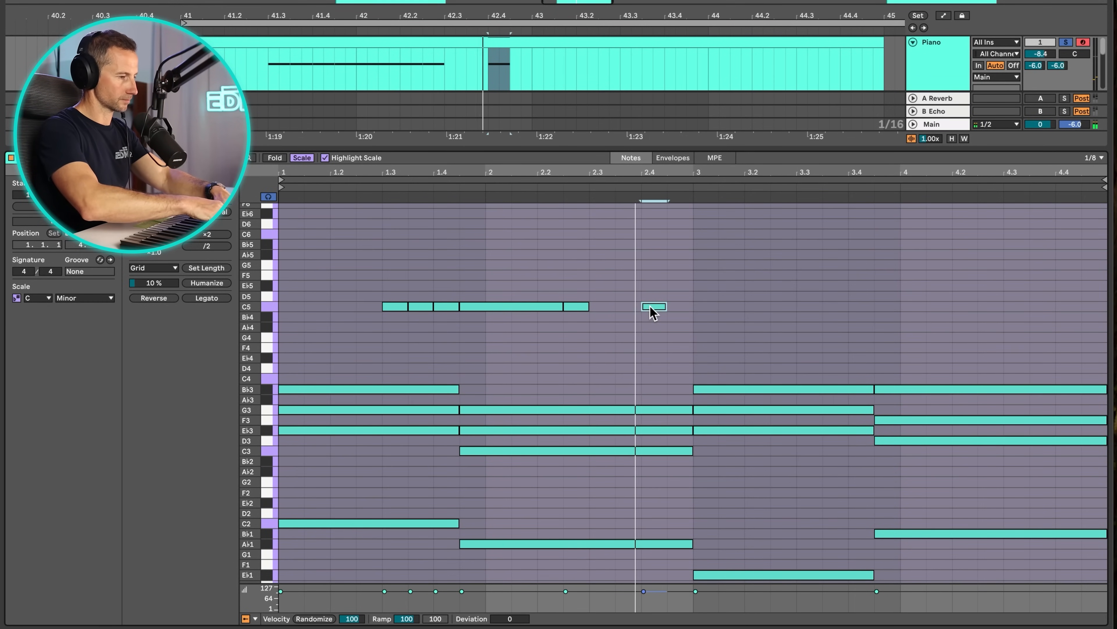
pyautogui.press('Right')
pyautogui.press('space')
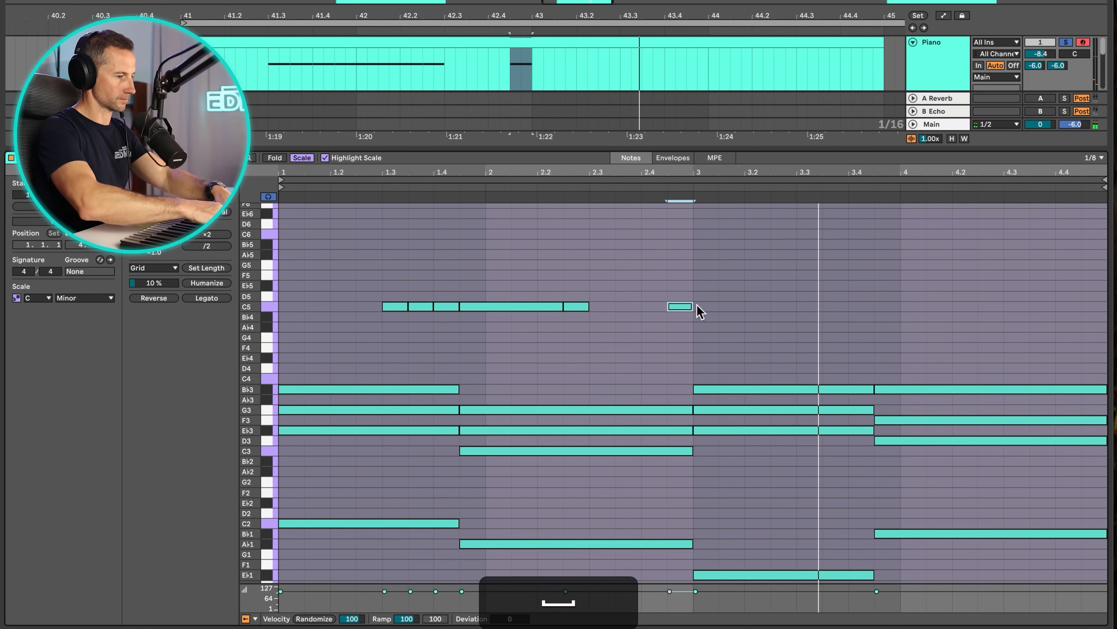
pyautogui.moveTo(693, 302); pyautogui.dragTo(791, 312)
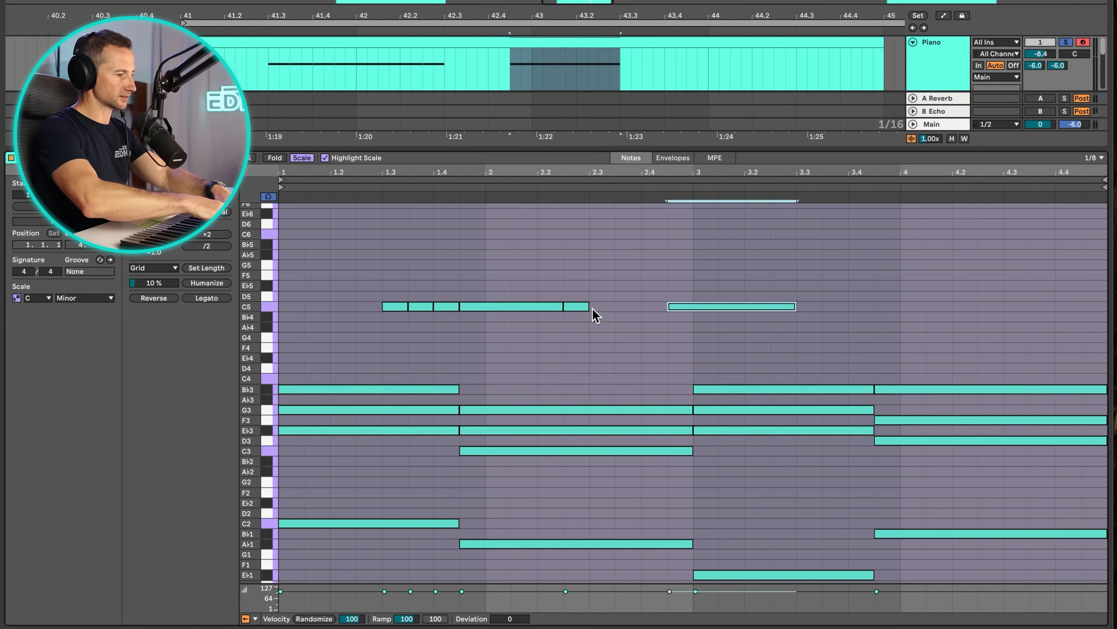
pyautogui.moveTo(589, 308); pyautogui.dragTo(665, 307)
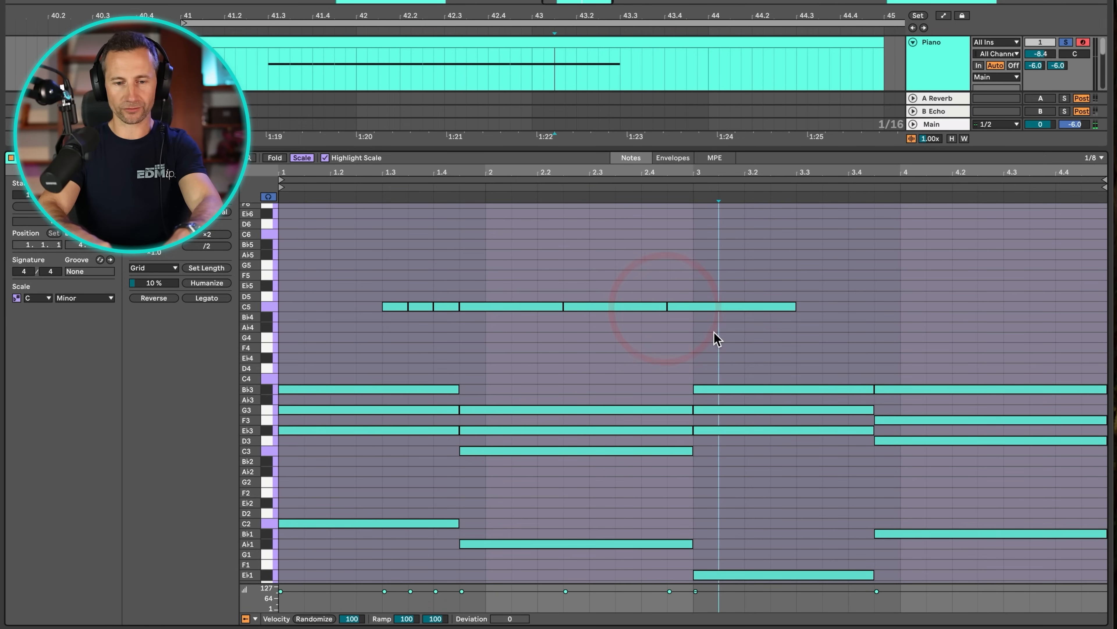
# Duplicate the C5 rhythm phrase so that it repeats from beat 3.3
pyautogui.click(702, 338)
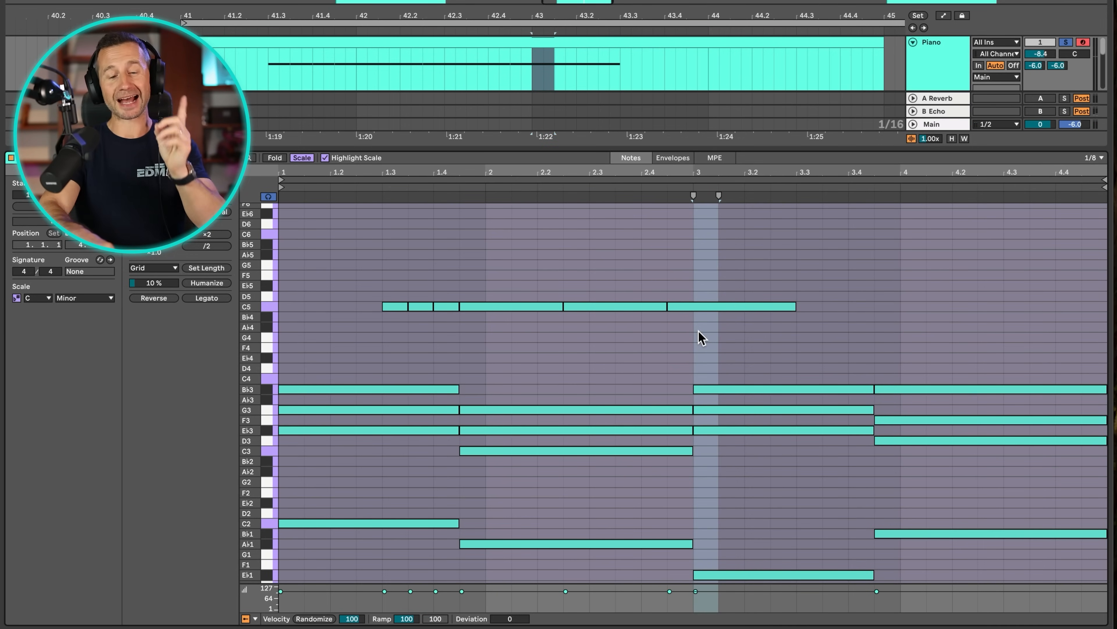
pyautogui.click(772, 335)
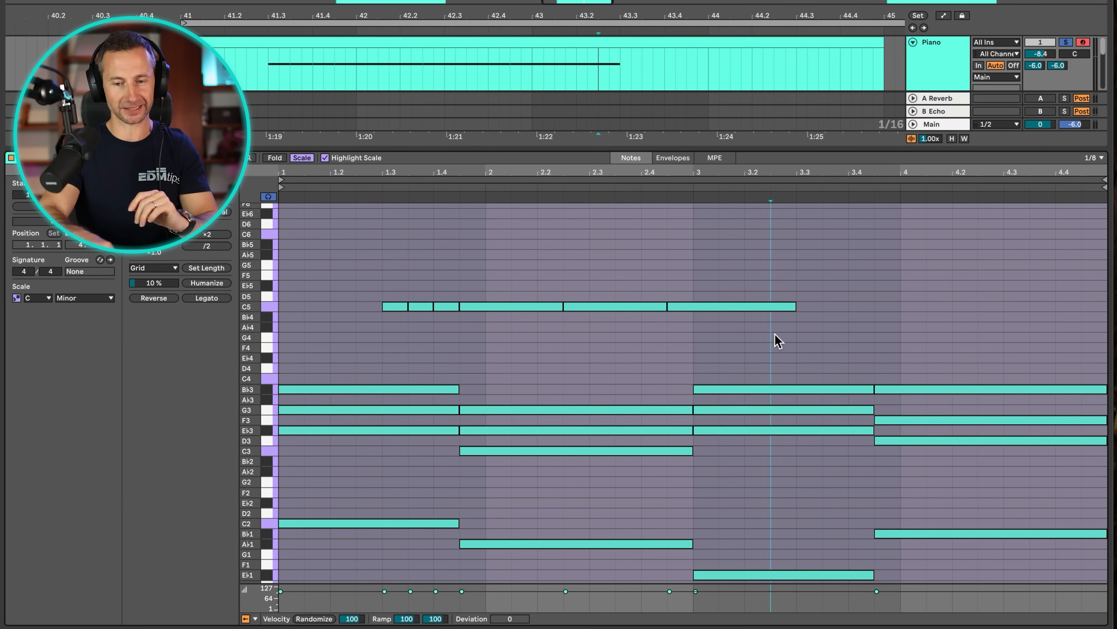
pyautogui.press('space')
pyautogui.click(990, 331)
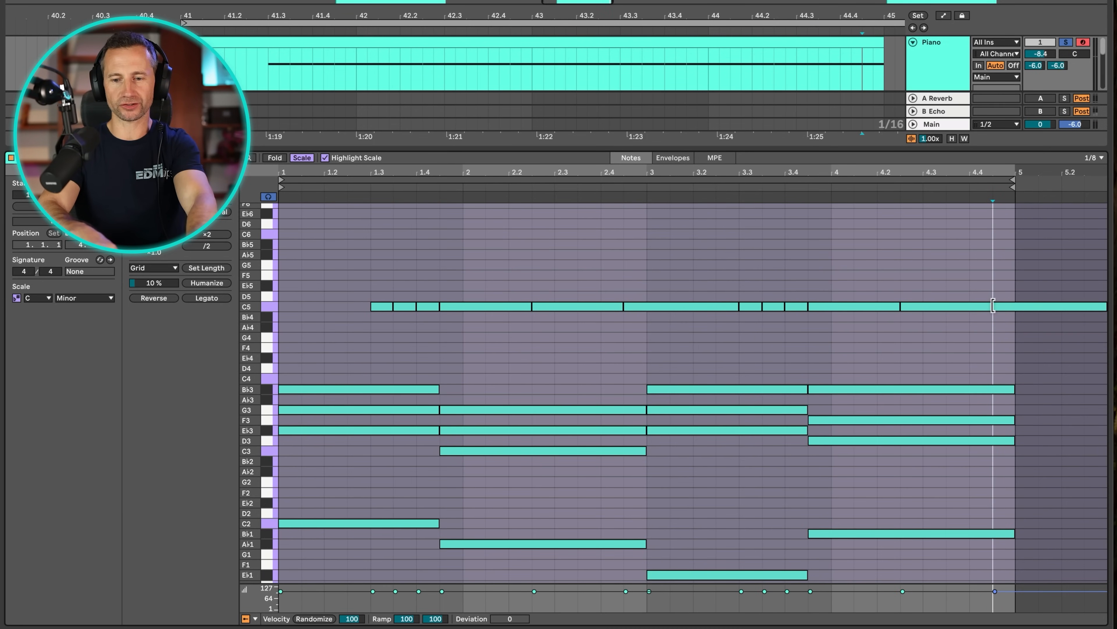
# Vary the end of the repeated phrase by shortening the C5 note to beat 4.4 and adding an eighth note there
pyautogui.click(993, 306)
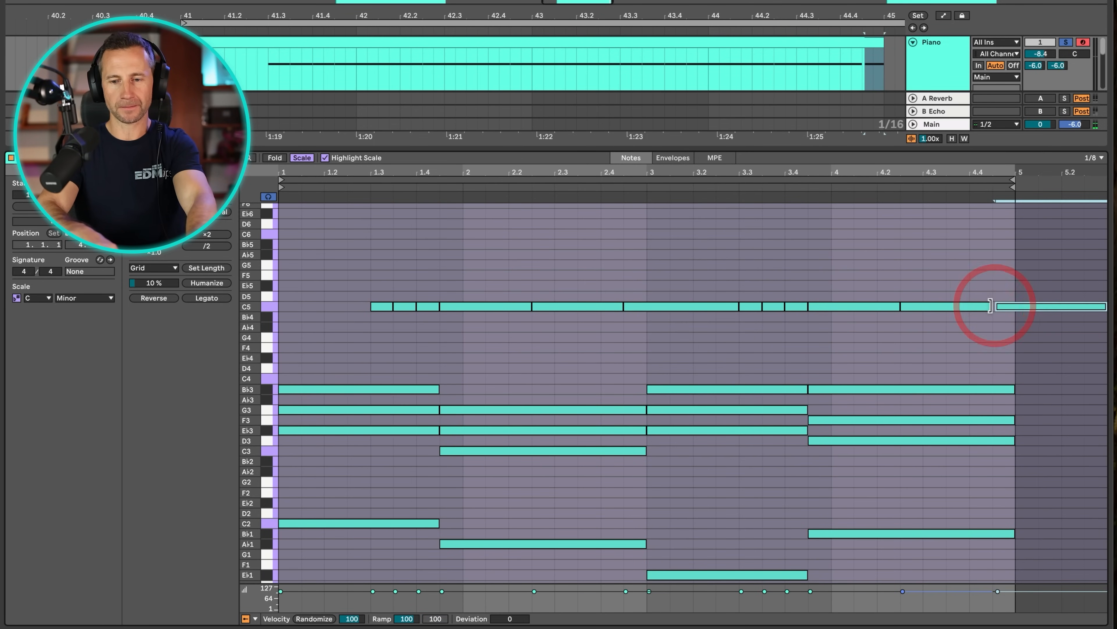
pyautogui.moveTo(990, 306); pyautogui.dragTo(971, 307)
pyautogui.doubleClick(975, 308)
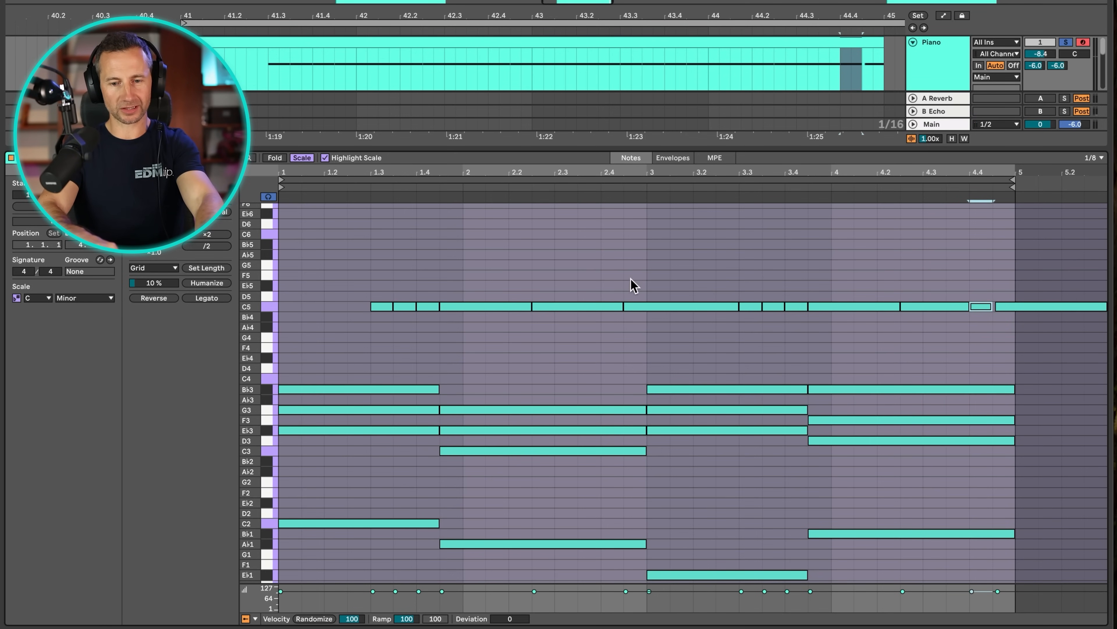
# Extend the chords and C5 rhythm to eight bars by repeating the four-bar piano clip
pyautogui.moveTo(285, 277); pyautogui.dragTo(631, 356)
pyautogui.moveTo(748, 270); pyautogui.dragTo(1001, 343)
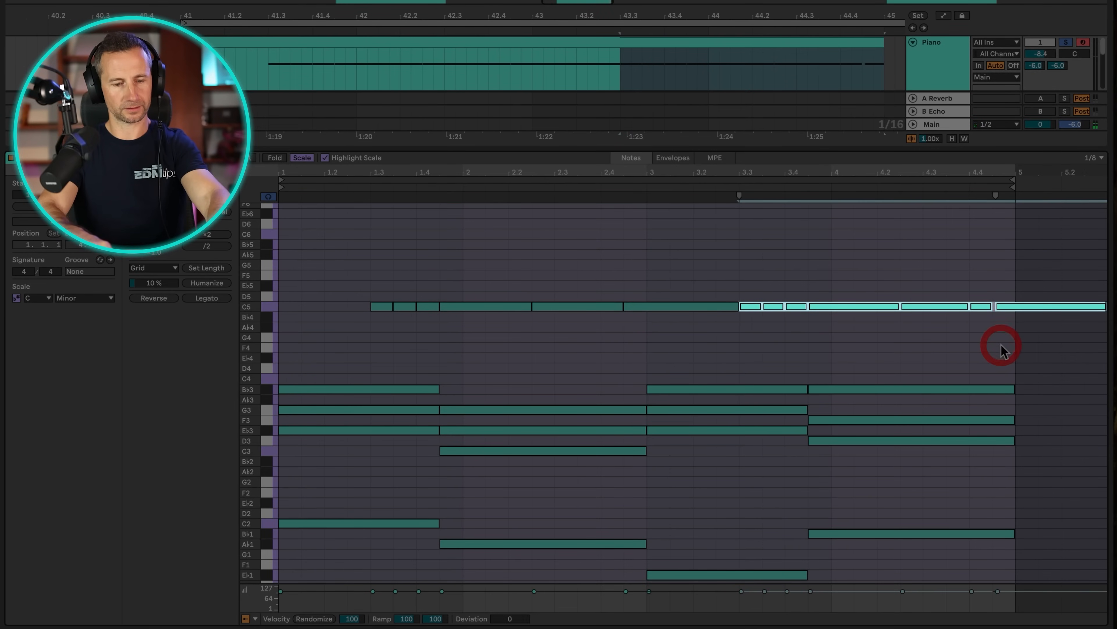
pyautogui.hotkey('shift', 'Tab')
pyautogui.moveTo(792, 6); pyautogui.dragTo(760, 92)
pyautogui.moveTo(756, 22); pyautogui.dragTo(776, 101)
pyautogui.hotkey('shift', 'Tab')
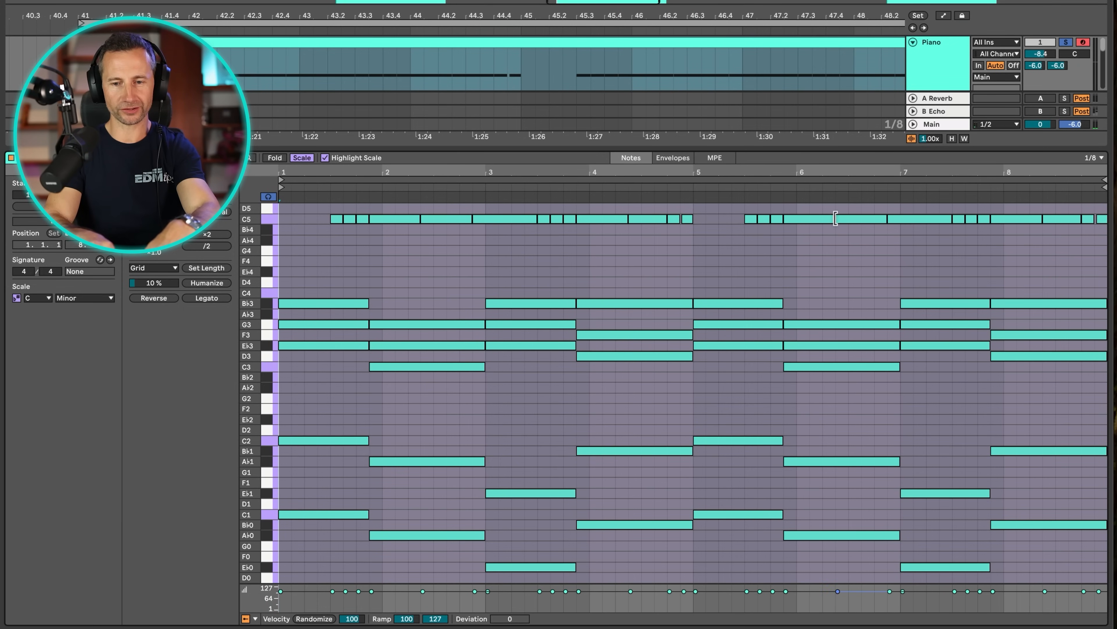
# Play the rhythm from bar 5 and vary bar 6 with extra short C5 notes
pyautogui.click(702, 186)
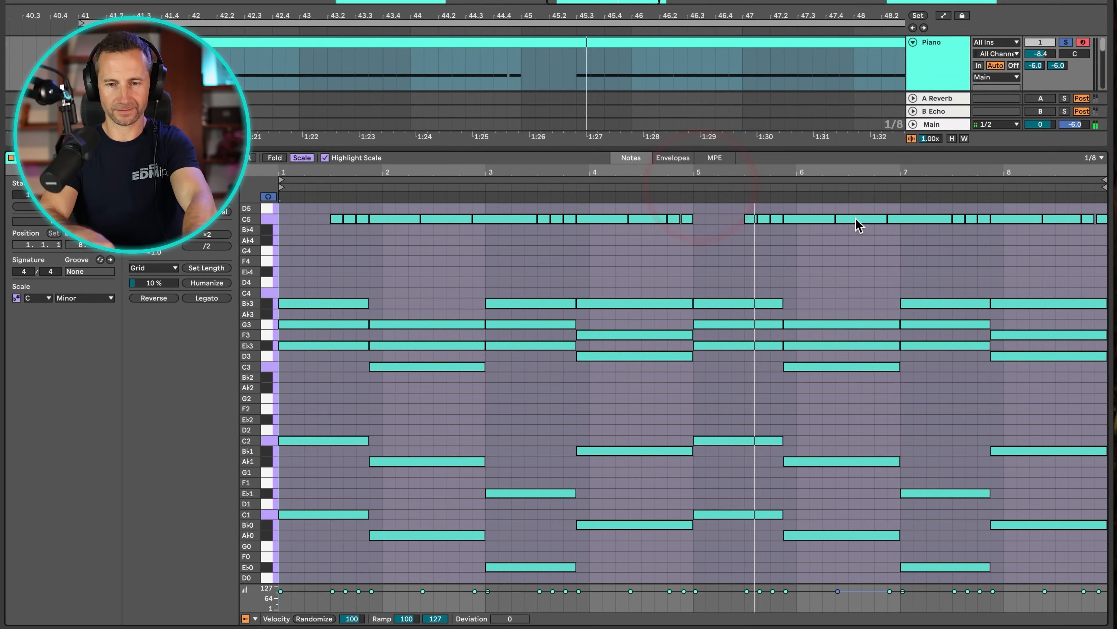
pyautogui.press('space')
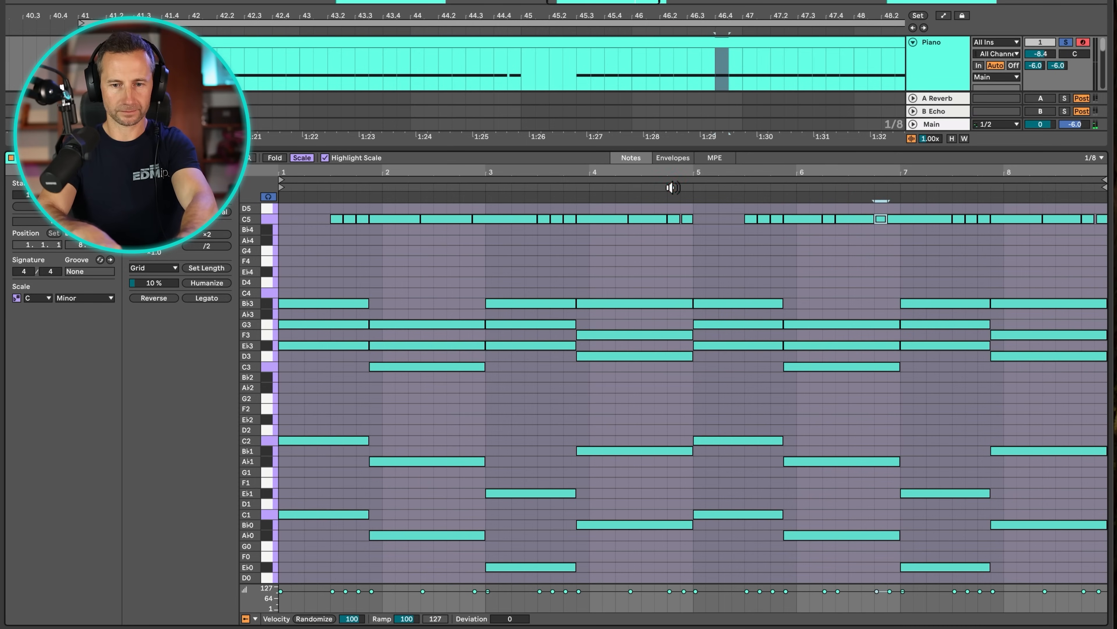
# Rework the C5 rhythm in bar 8 into separate off-beat eighth notes, delete the overhanging last note, and play the result
pyautogui.moveTo(977, 172); pyautogui.dragTo(776, 183)
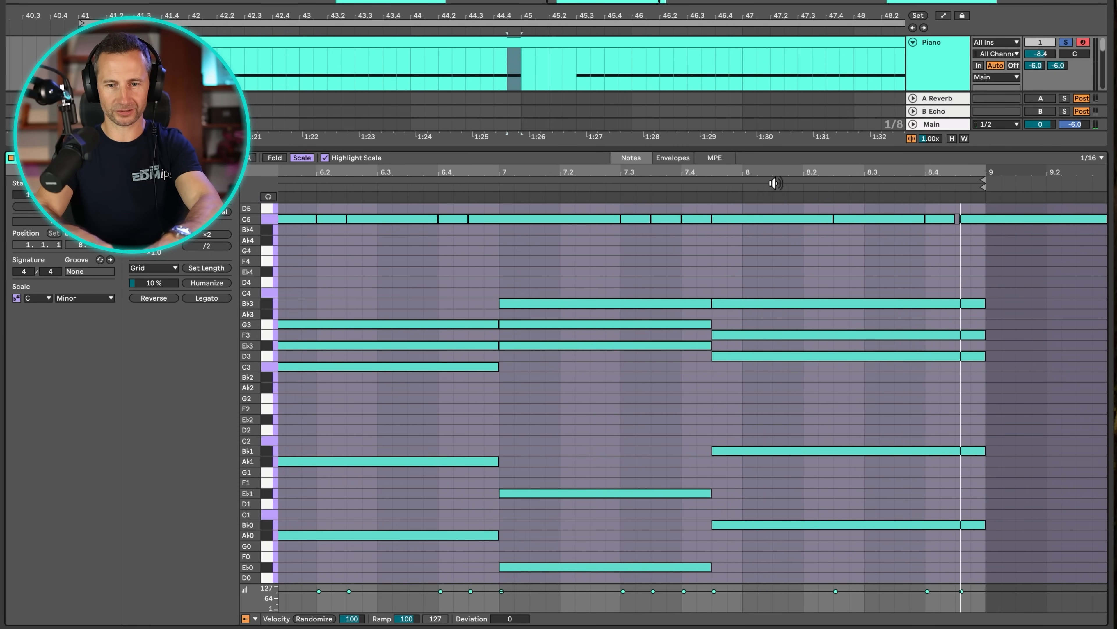
pyautogui.click(673, 187)
pyautogui.press('p')
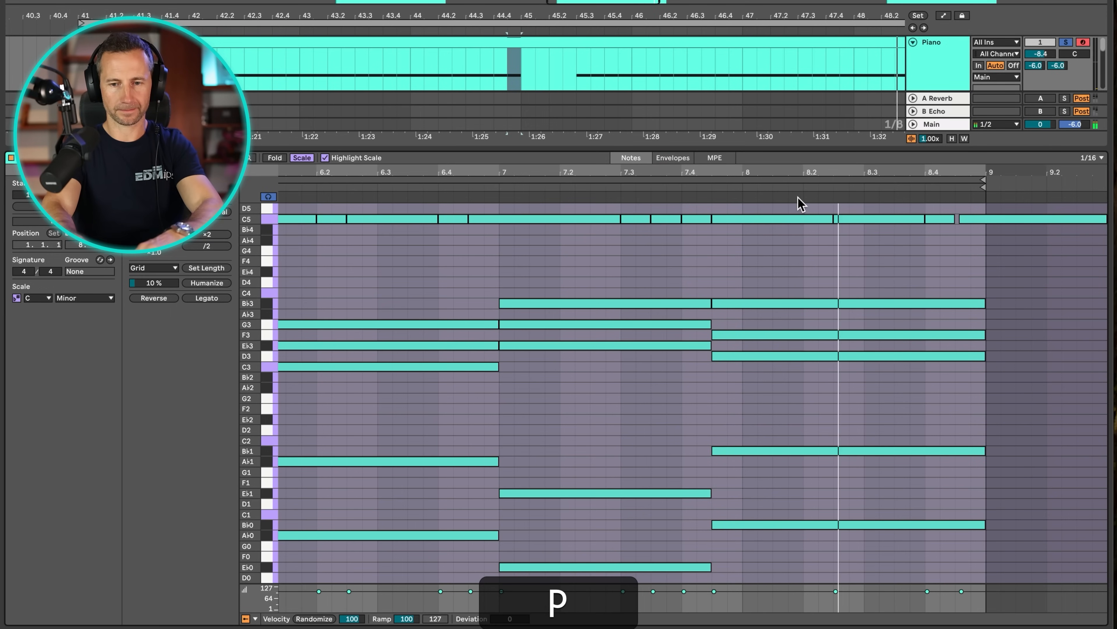
pyautogui.press('space')
pyautogui.moveTo(832, 220); pyautogui.dragTo(803, 220)
pyautogui.click(500, 188)
pyautogui.press('space')
pyautogui.doubleClick(784, 220)
pyautogui.moveTo(785, 223); pyautogui.dragTo(845, 225)
pyautogui.click(968, 219)
pyautogui.press('BackSpace')
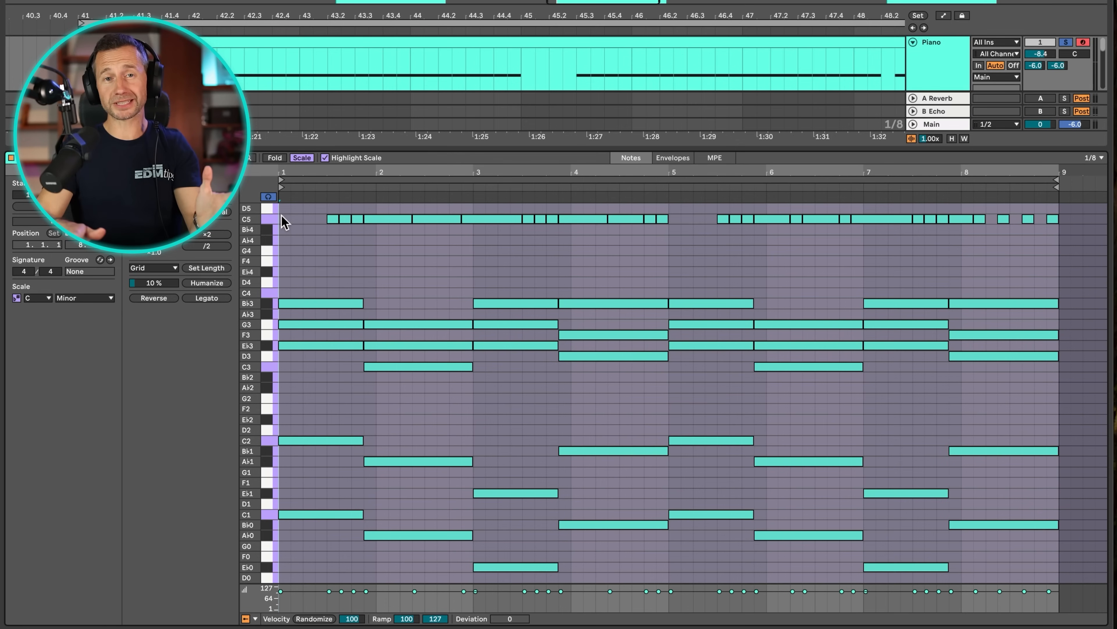
pyautogui.press('space')
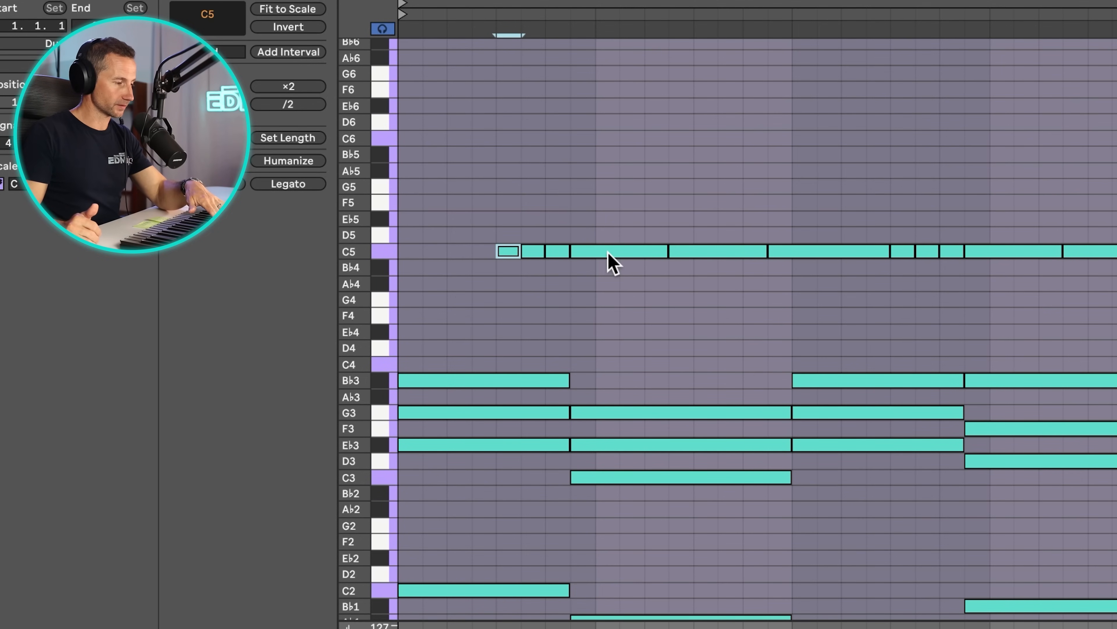
# Try raising the first two long melody notes to E♭5 and G5 and play the phrase
pyautogui.moveTo(608, 252); pyautogui.dragTo(607, 225)
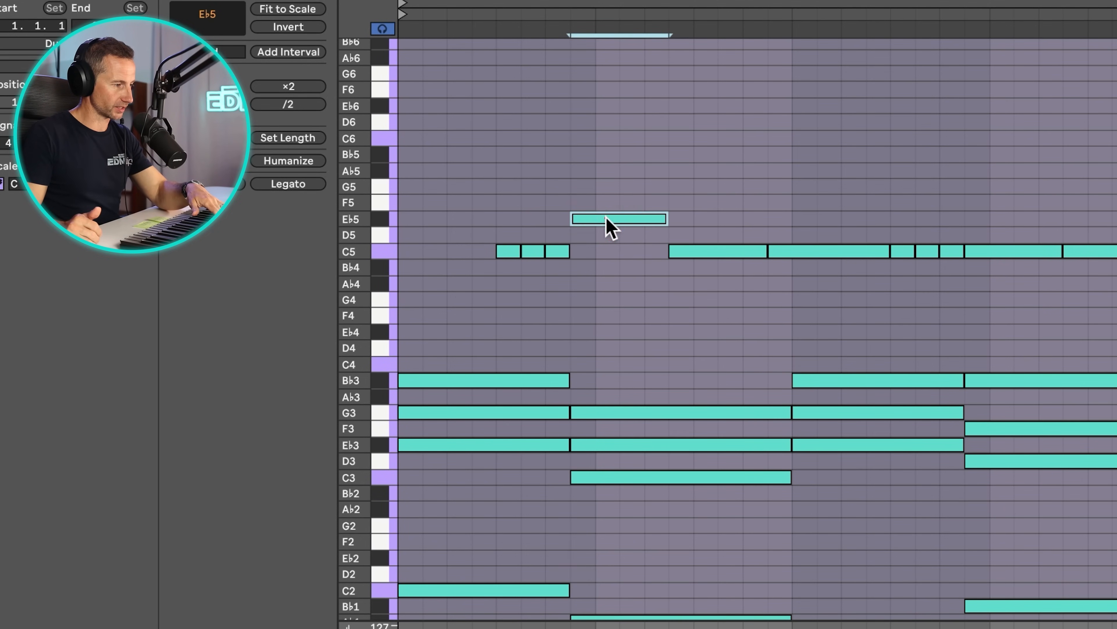
pyautogui.moveTo(718, 255); pyautogui.dragTo(713, 194)
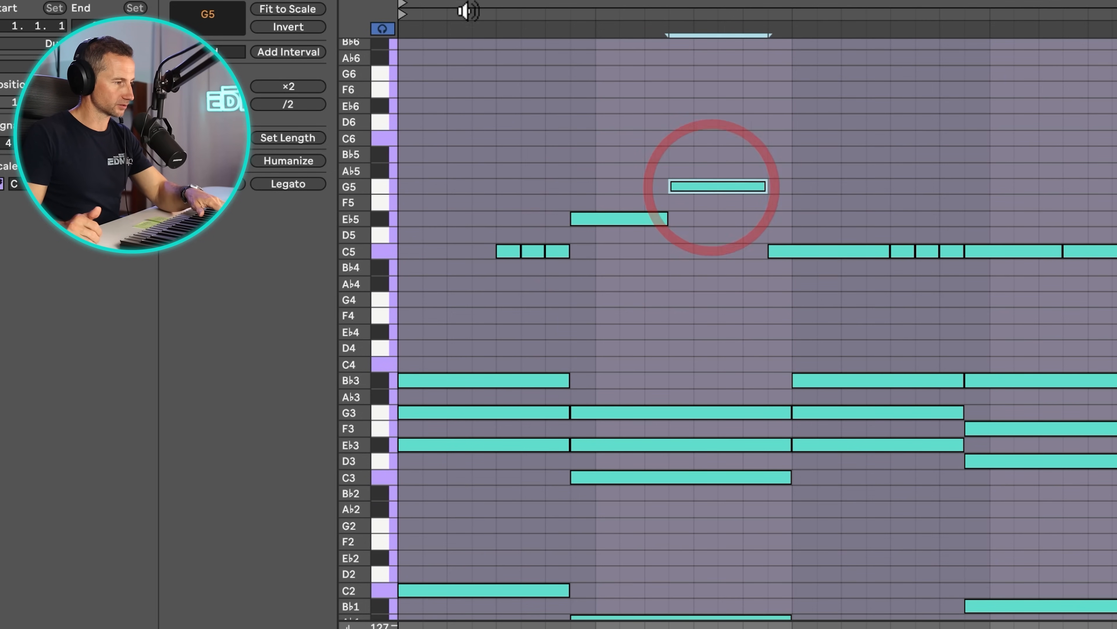
pyautogui.click(467, 18)
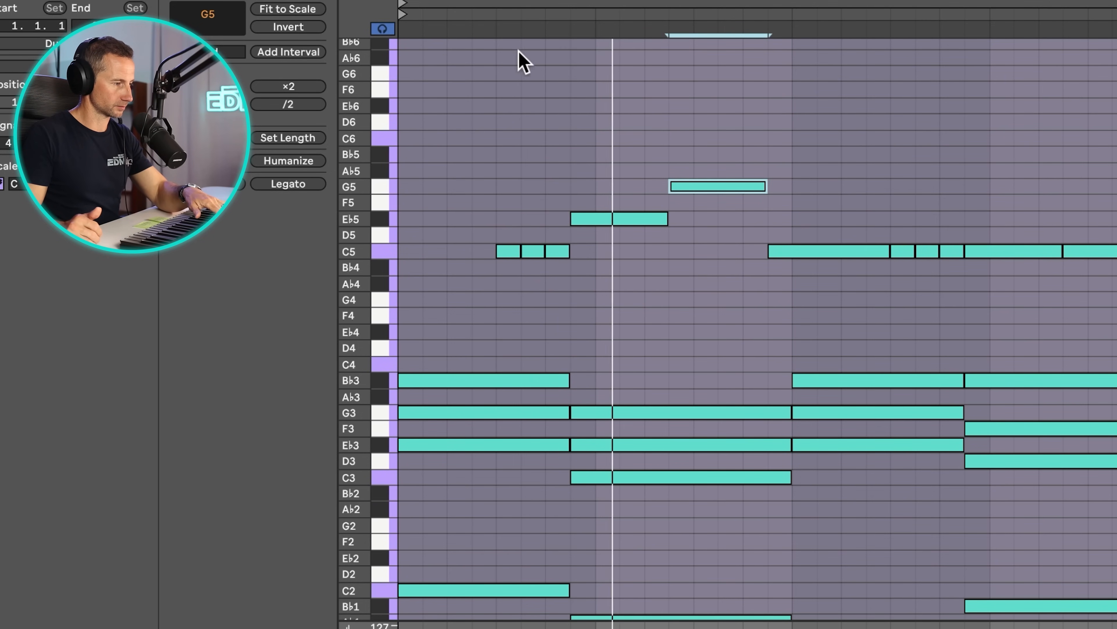
pyautogui.hscroll(2, 728, 166)
pyautogui.scroll(1, 728, 166)
pyautogui.scroll(1, 731, 176)
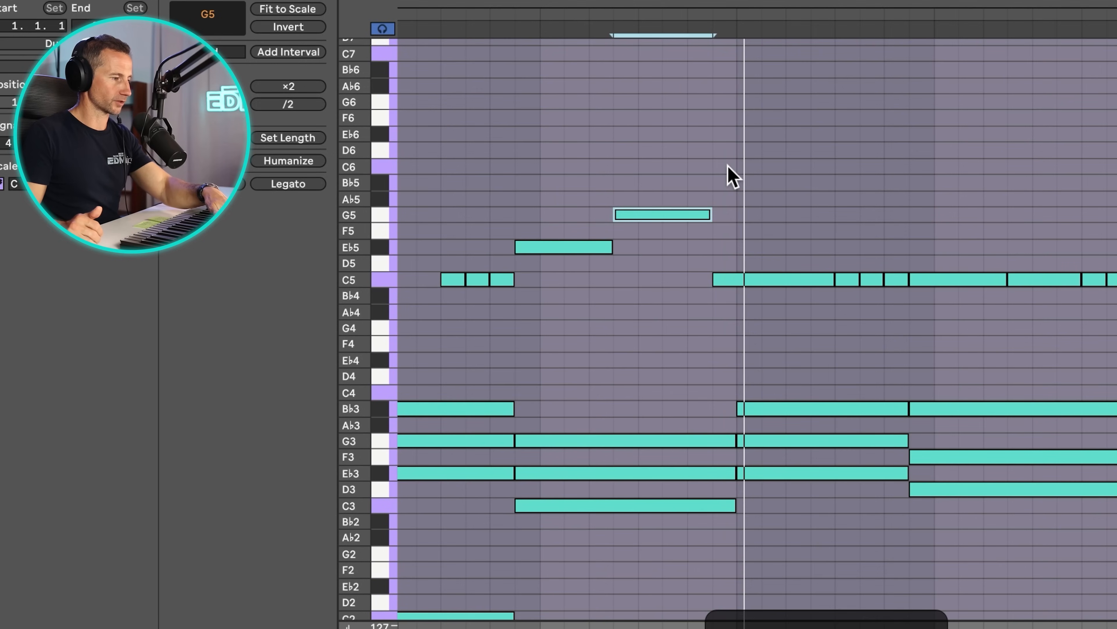
pyautogui.hscroll(-2, 728, 168)
pyautogui.scroll(-5, 728, 168)
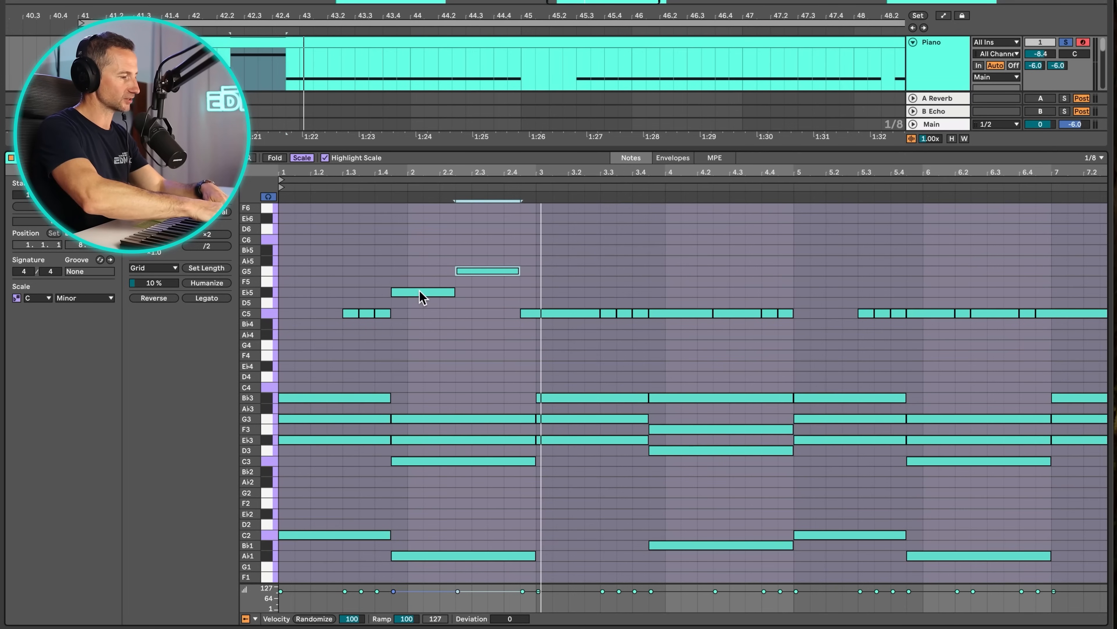
# Return the first two long melody notes to C5
pyautogui.click(419, 294)
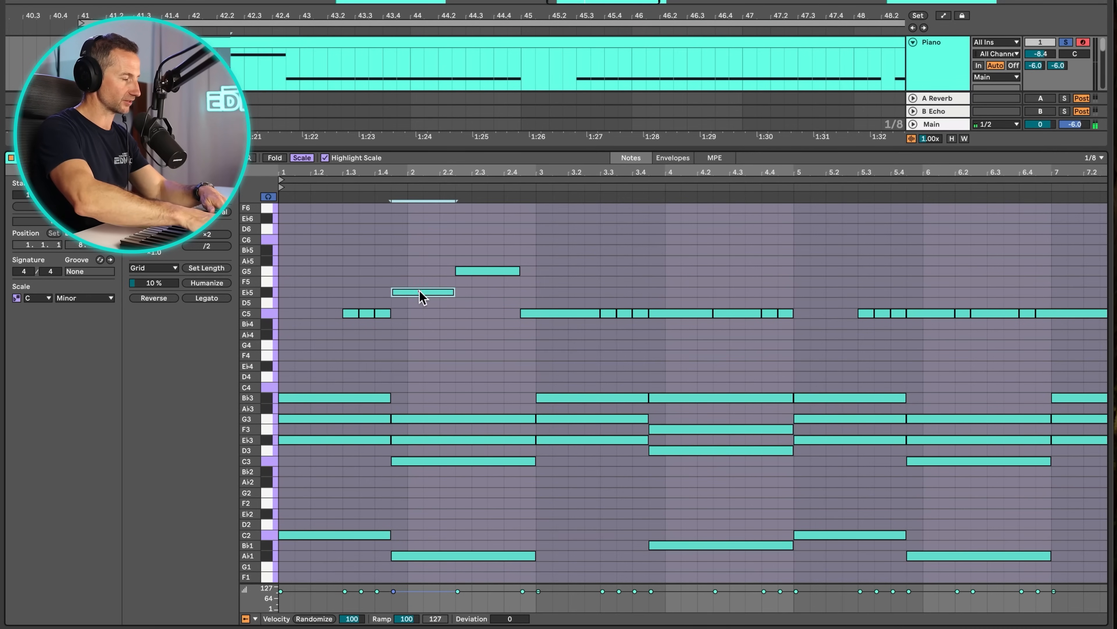
pyautogui.press('Down')
pyautogui.press('Down')
pyautogui.click(506, 270)
pyautogui.press('Down')
pyautogui.press('Down')
pyautogui.press('Down')
pyautogui.press('Down')
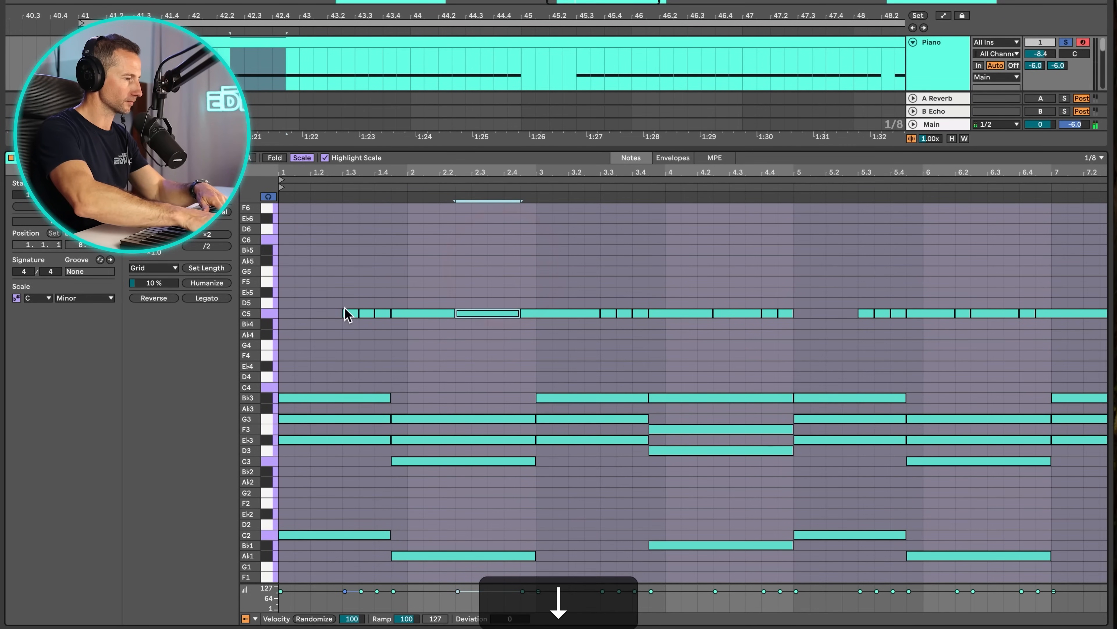
# Try lowering the three short opening melody notes in bar 1 to G4, B♭4 and G4
pyautogui.click(349, 314)
pyautogui.click(349, 313)
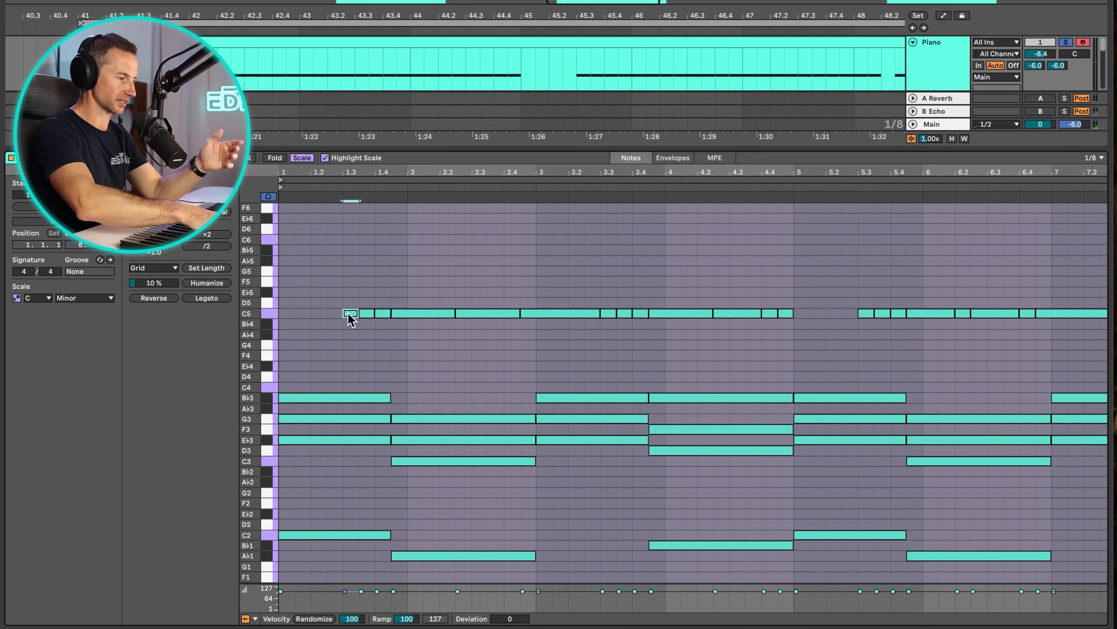
pyautogui.press('Down')
pyautogui.press('Down')
pyautogui.press('Down')
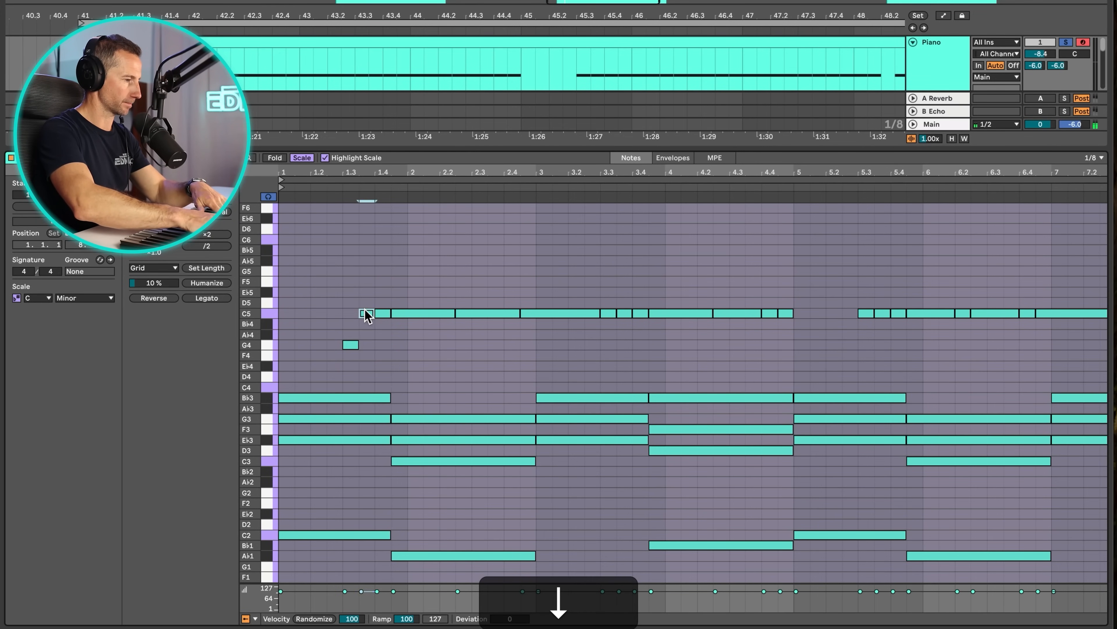
pyautogui.click(383, 314)
pyautogui.press('Down')
pyautogui.press('Down')
pyautogui.press('Down')
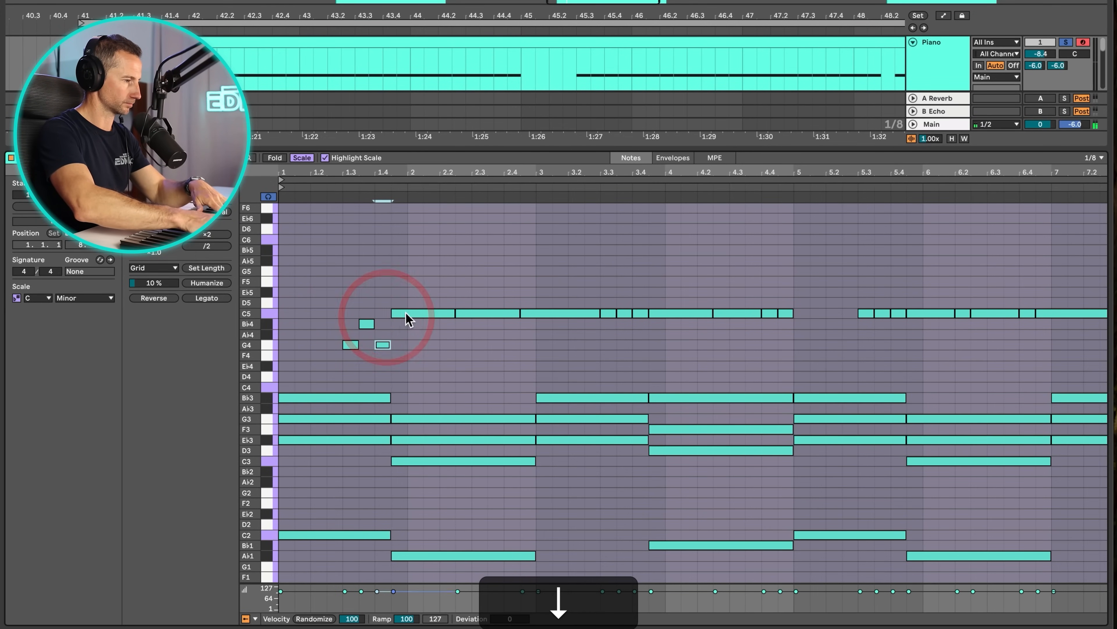
# Try the three long notes of the first phrase on G5, E♭5 and B♭4, and play the phrase
pyautogui.press('Up')
pyautogui.press('Up')
pyautogui.press('Up')
pyautogui.press('Up')
pyautogui.click(458, 313)
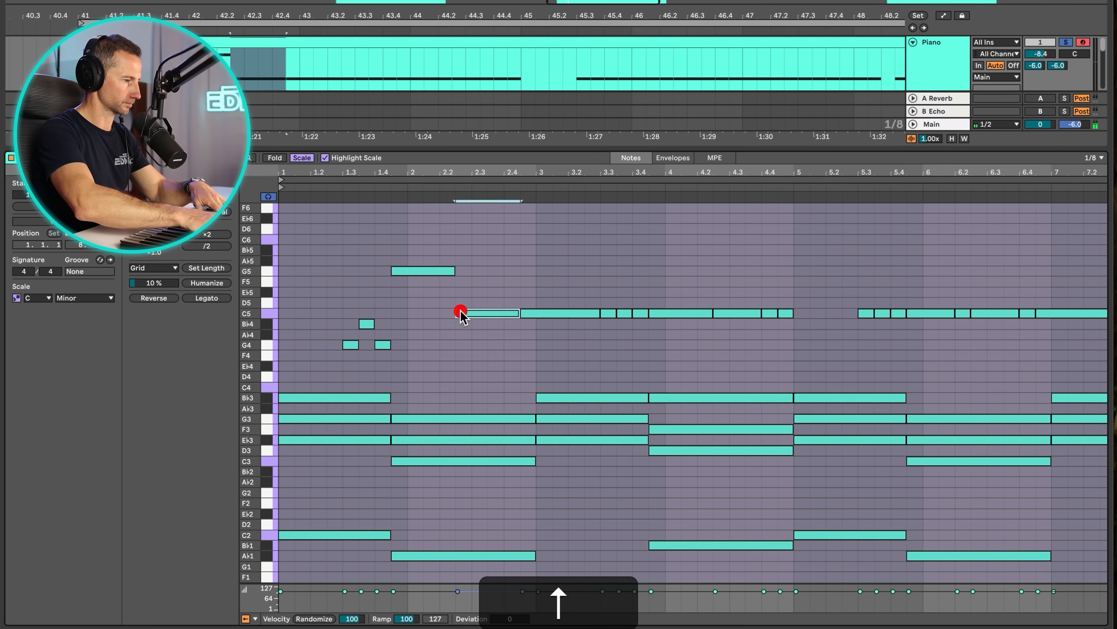
pyautogui.press('Up')
pyautogui.press('Up')
pyautogui.click(529, 313)
pyautogui.press('Down')
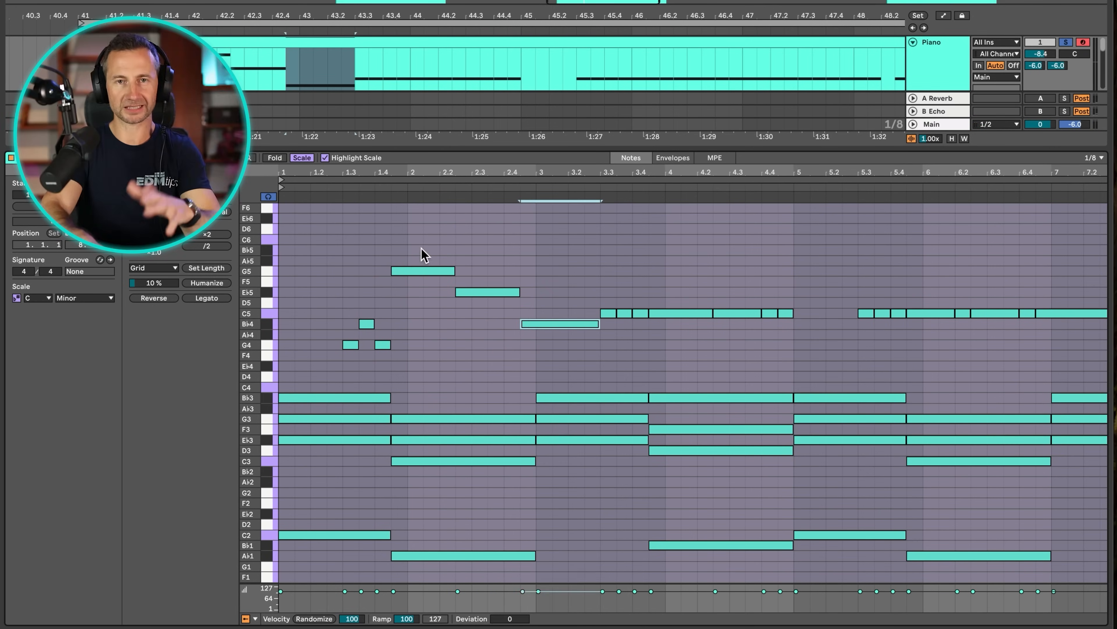
pyautogui.press('space')
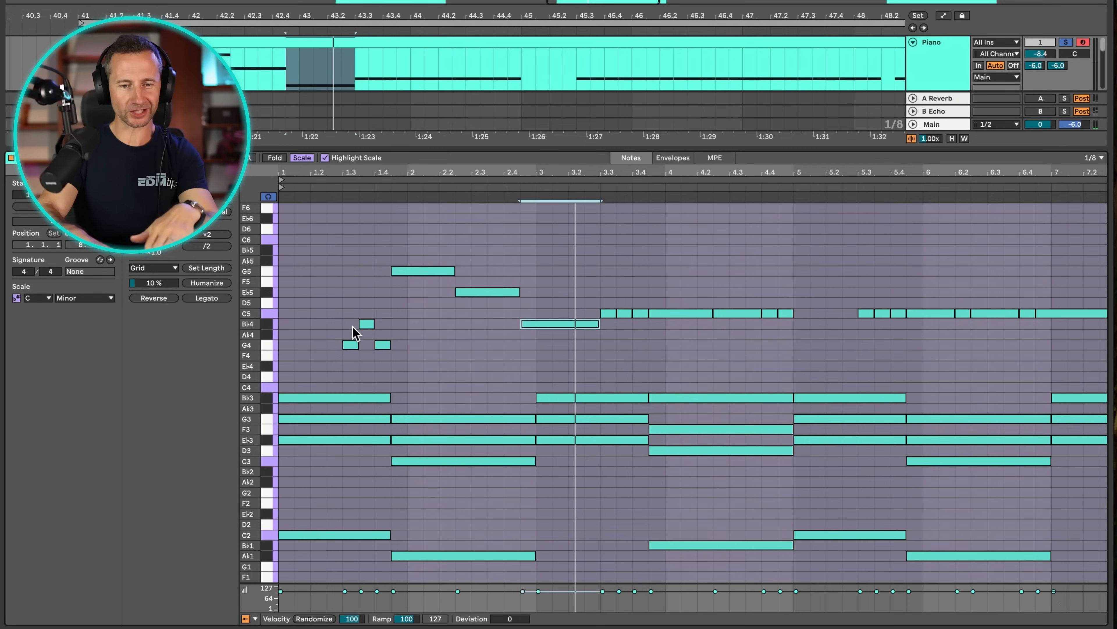
# Undo the pitch changes made to the first phrase's melody notes
pyautogui.press('super+z')
pyautogui.press('super+z')
pyautogui.press('super+z')
pyautogui.press('super+z')
pyautogui.press('super+z')
pyautogui.press('super+z')
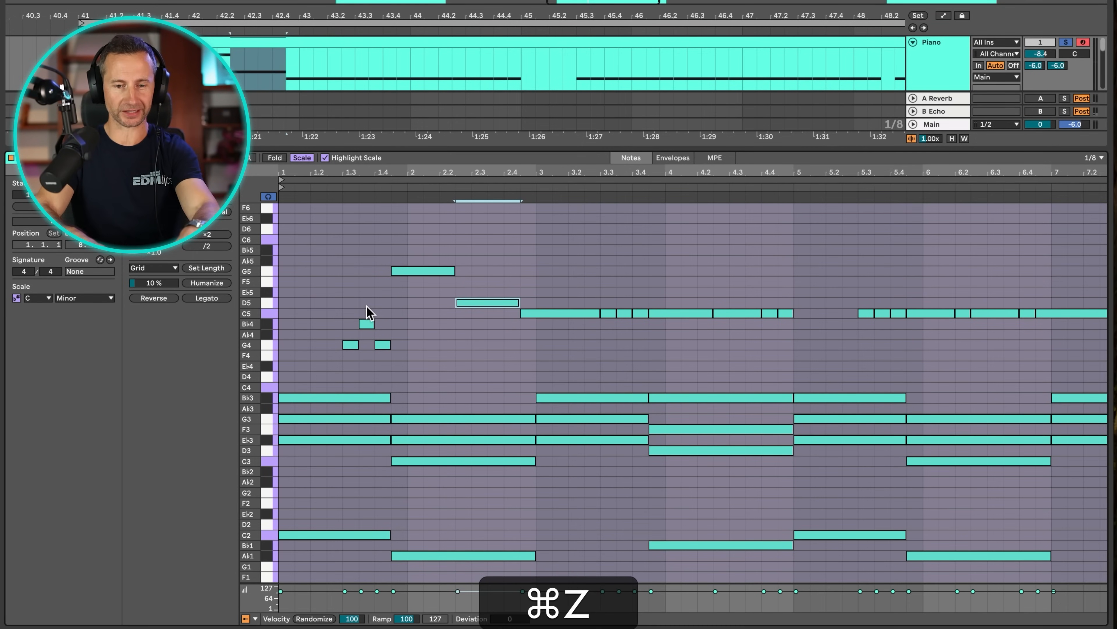
pyautogui.press('super+z')
pyautogui.press('super+z')
pyautogui.press('super+z')
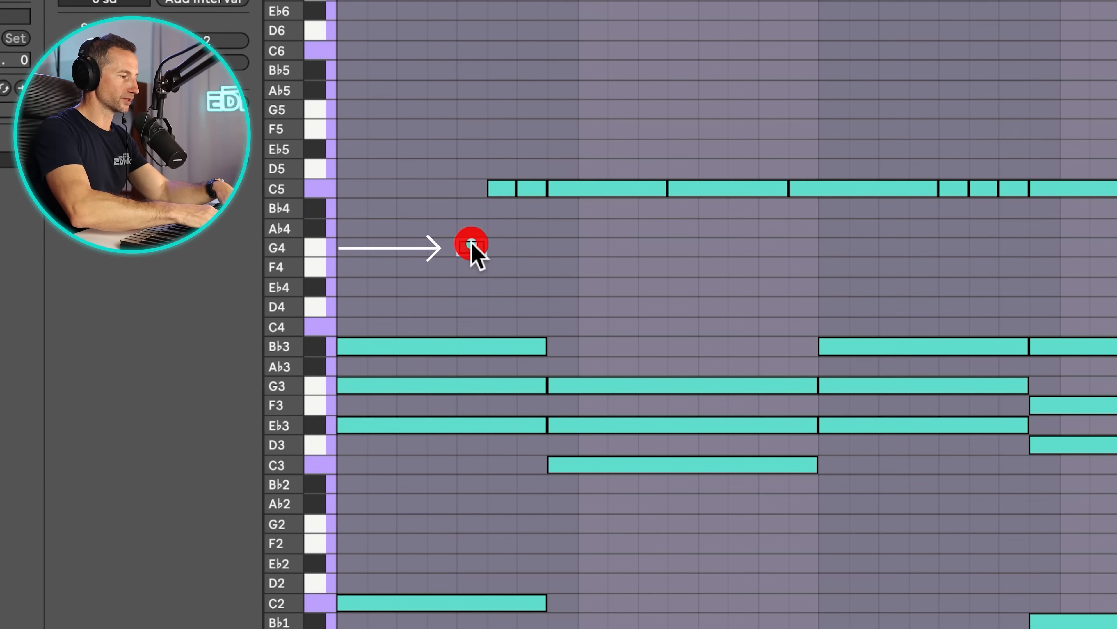
# Move the three short opening melody notes in bar 1 to G4, B♭4 and G4
pyautogui.click(471, 246)
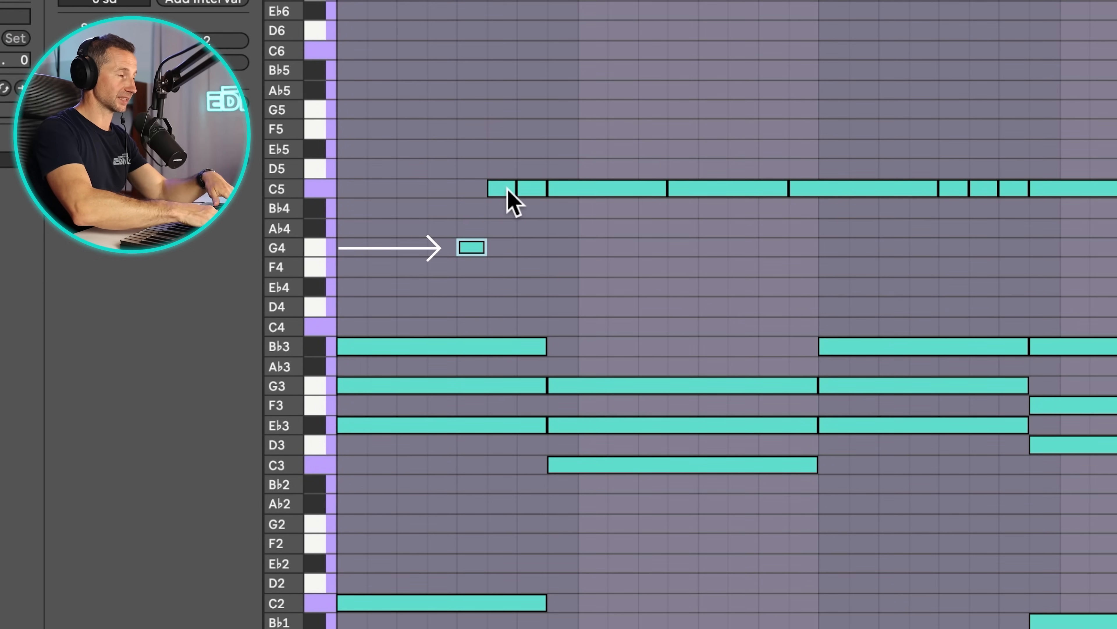
pyautogui.moveTo(508, 187); pyautogui.dragTo(491, 220)
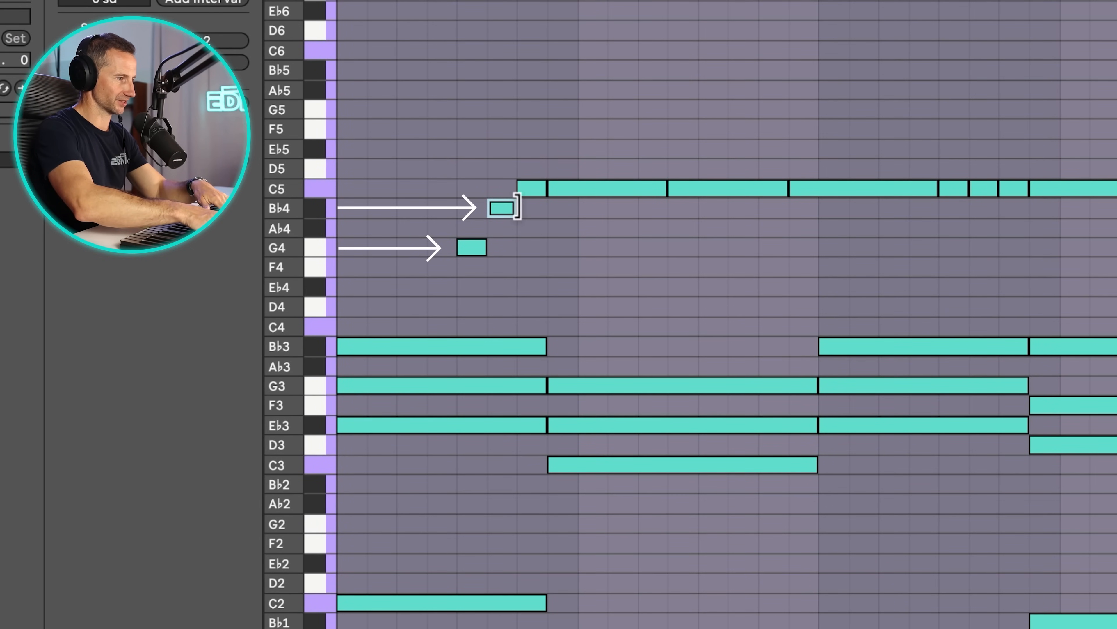
pyautogui.click(539, 189)
pyautogui.press('Down')
pyautogui.press('Down')
pyautogui.press('Down')
pyautogui.press('Down')
pyautogui.press('Down')
# Raise the long melody note leading into bar 2 from the pickup to G5 and play the jump
pyautogui.click(586, 188)
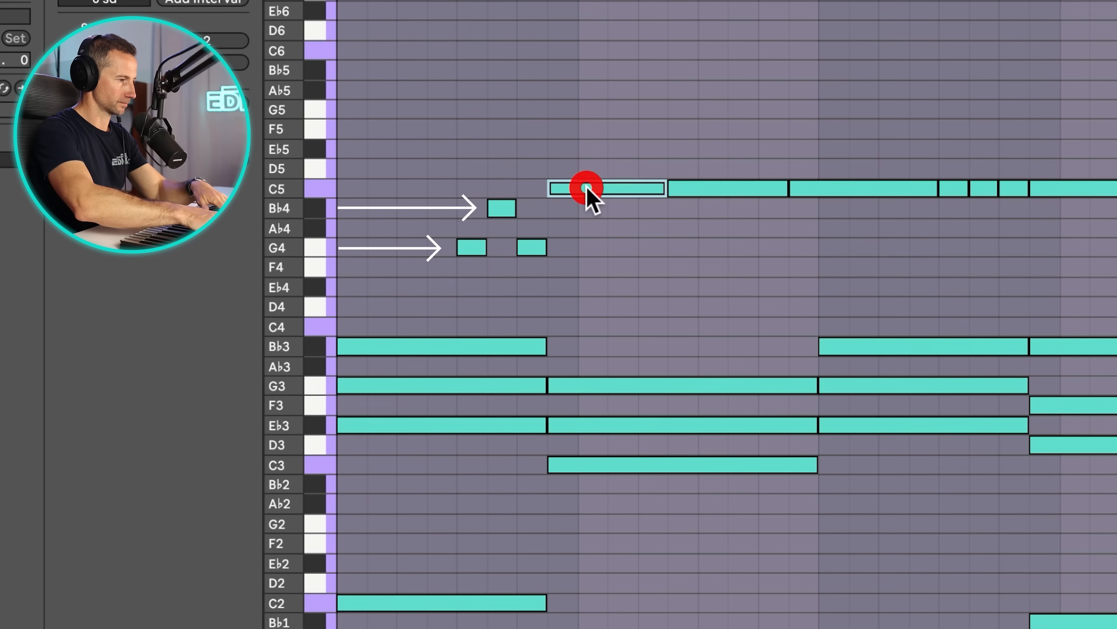
pyautogui.press('Up')
pyautogui.press('Up')
pyautogui.press('Up')
pyautogui.press('Up')
pyautogui.press('Up')
pyautogui.press('Up')
pyautogui.press('Up')
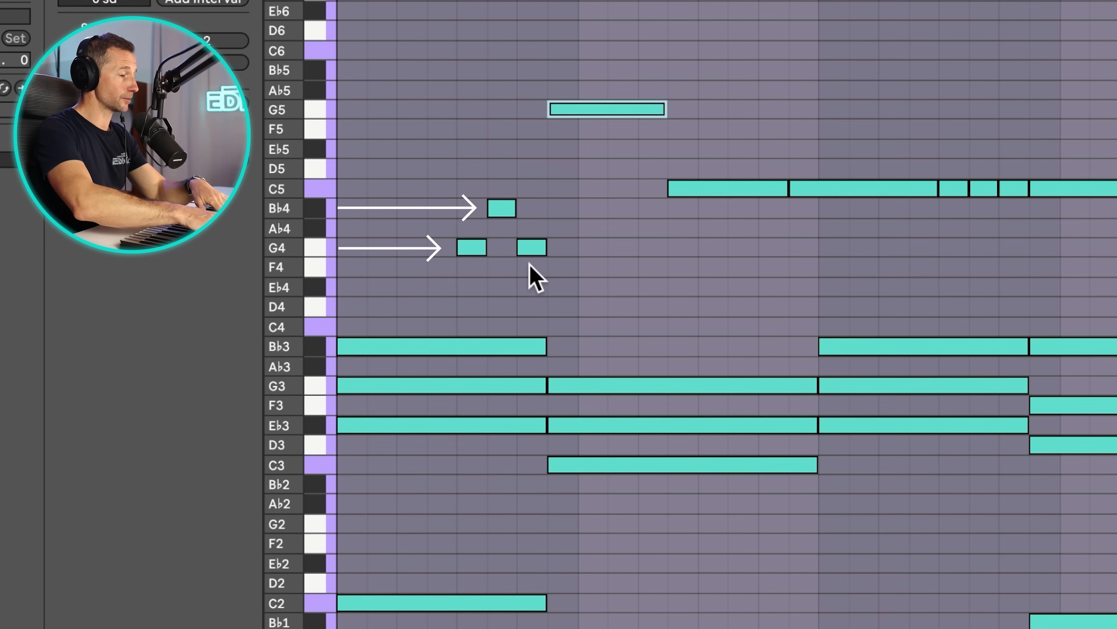
pyautogui.click(589, 68)
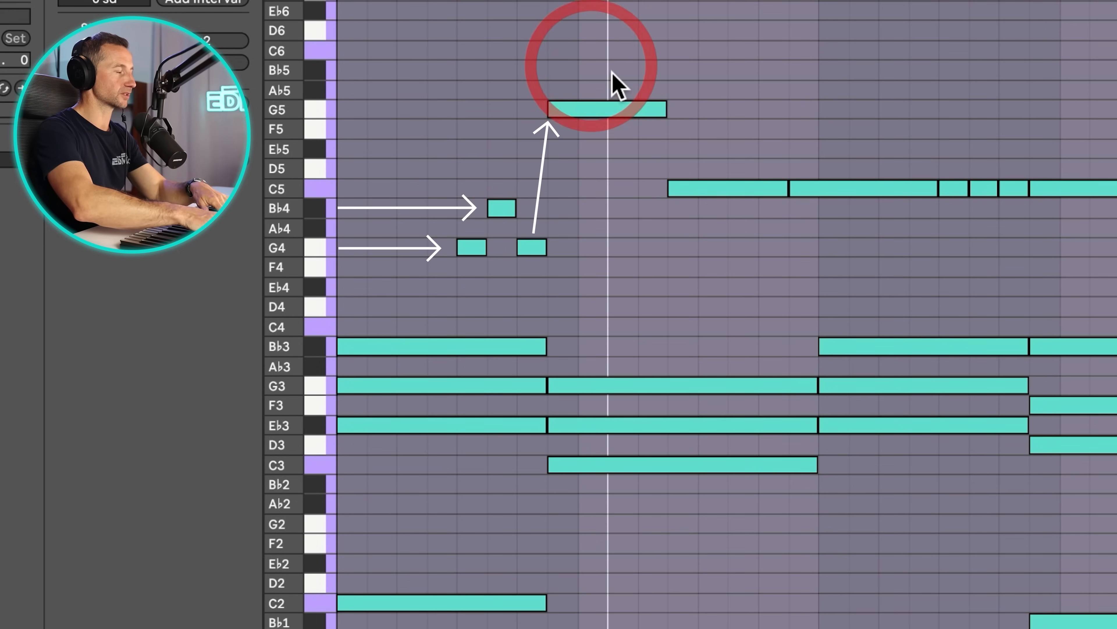
# Complete the first phrase's descent by moving its next two long notes to E♭5 and B♭4
pyautogui.click(690, 187)
pyautogui.press('Up')
pyautogui.press('Up')
pyautogui.press('Up')
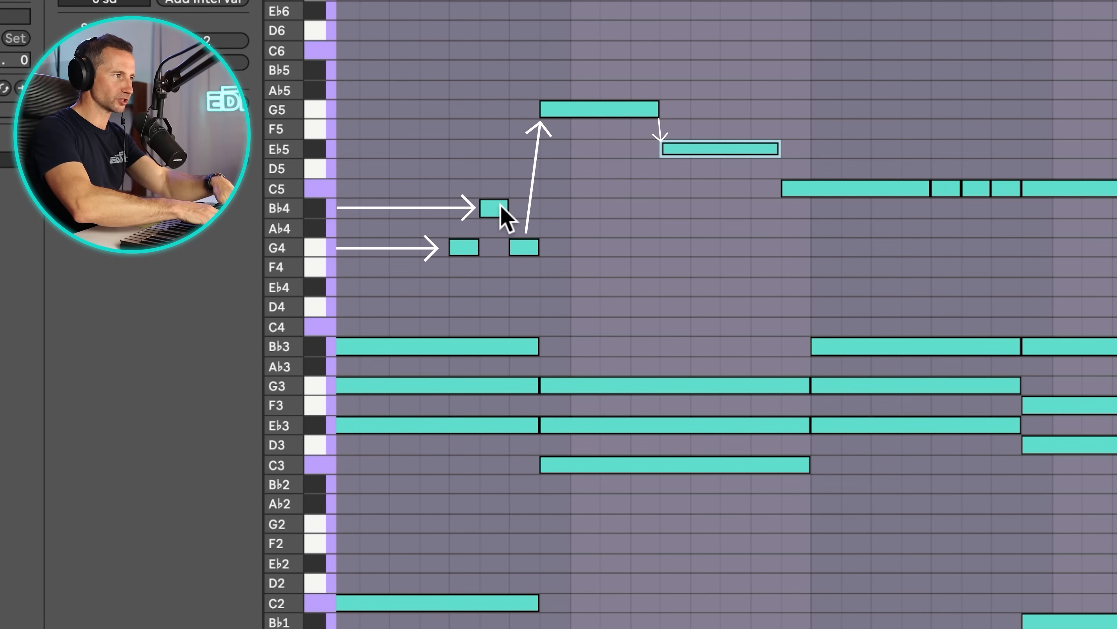
pyautogui.moveTo(814, 188); pyautogui.dragTo(816, 213)
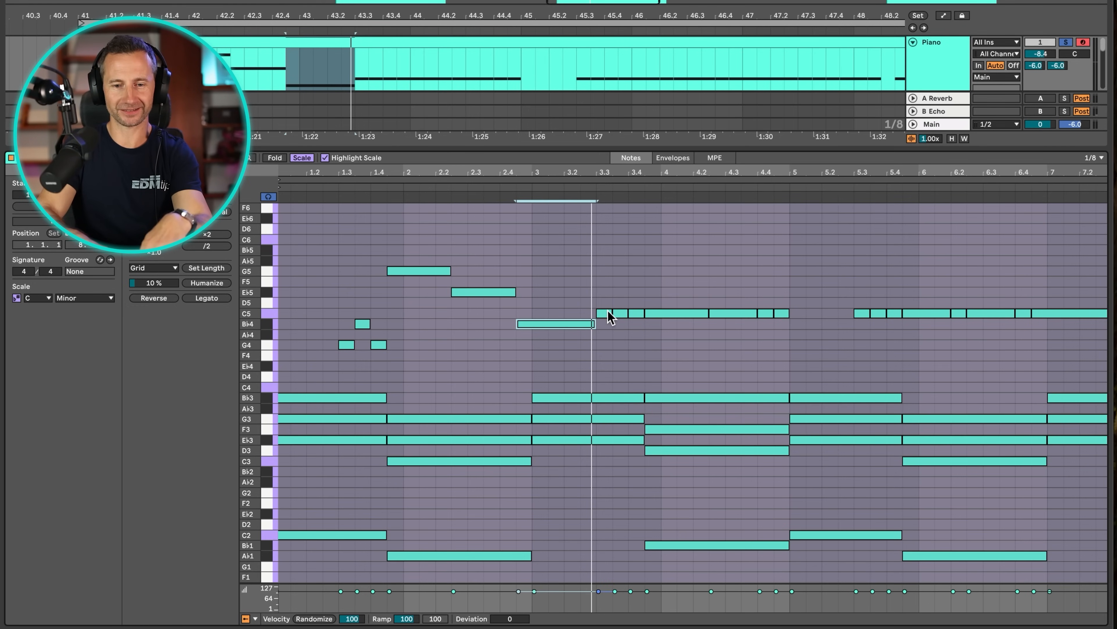
# Repeat the opening motif in bar 3 by lowering its three short C5 notes to G4, B♭4 and G4
pyautogui.click(607, 312)
pyautogui.press('Down')
pyautogui.press('Down')
pyautogui.press('Down')
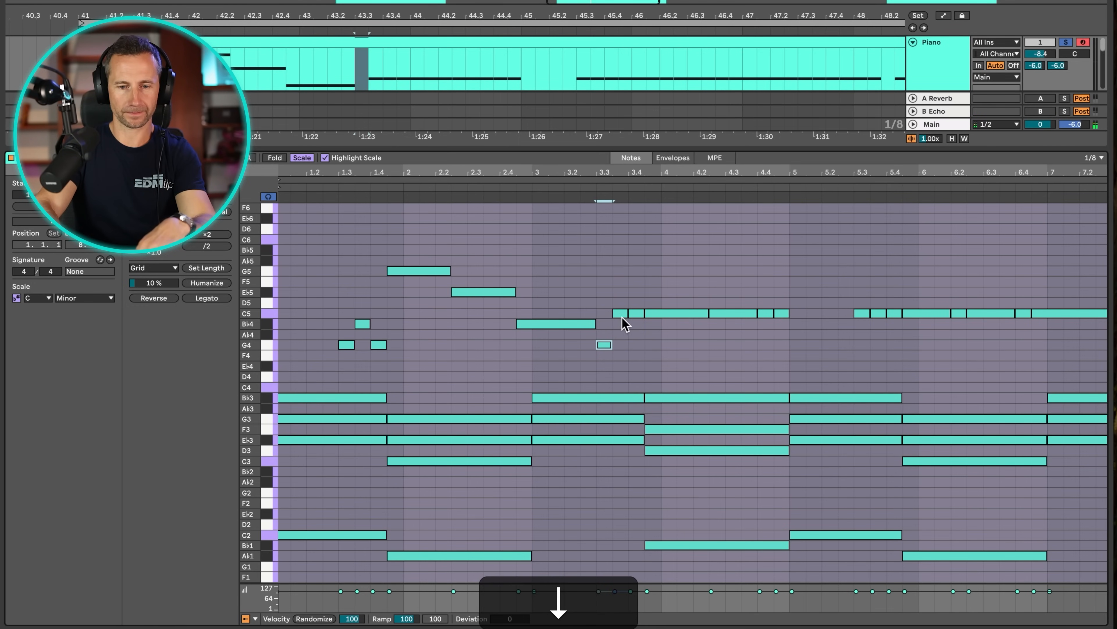
pyautogui.click(636, 313)
pyautogui.press('Down')
pyautogui.press('Down')
pyautogui.press('Down')
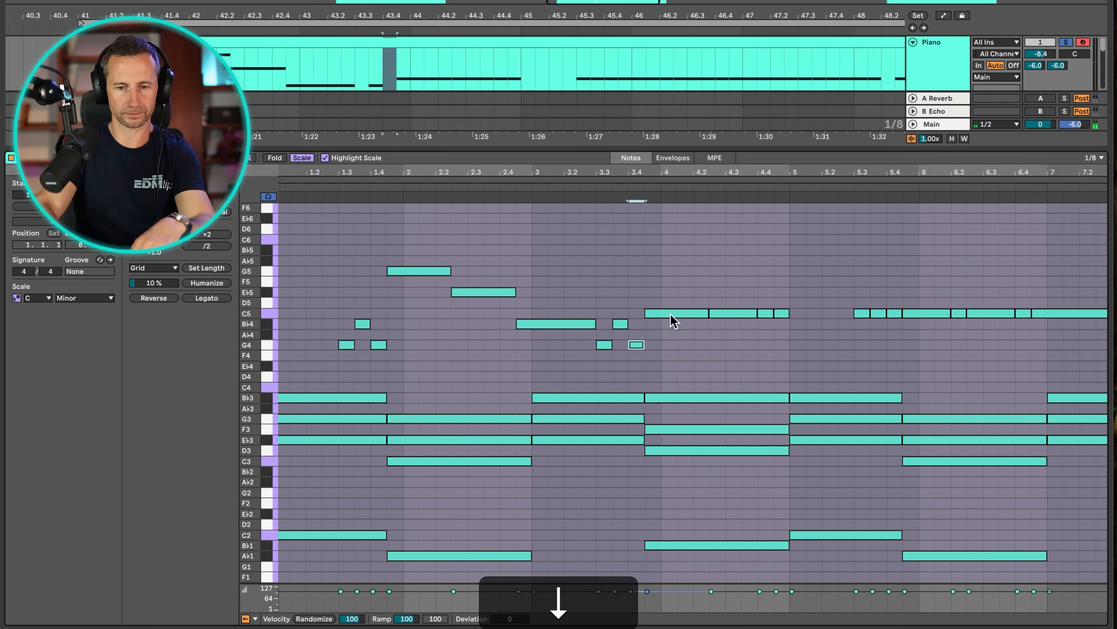
# Raise the two longer melody notes around bar 4 to F5 and D5, keep the last two on C5, and play the result
pyautogui.click(670, 314)
pyautogui.press('Up')
pyautogui.press('Up')
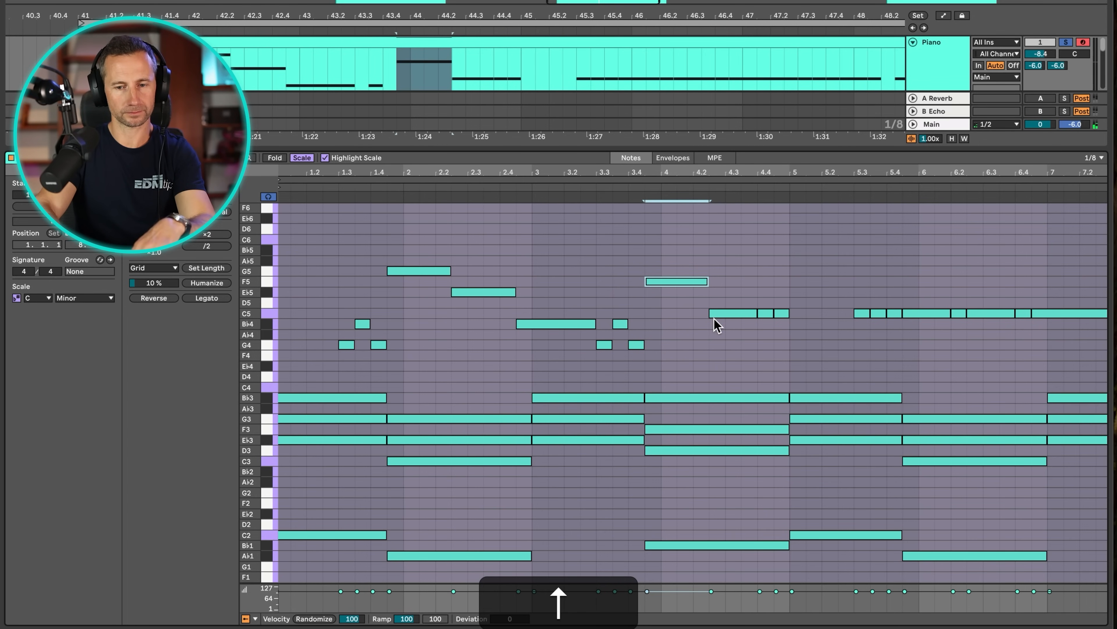
pyautogui.click(716, 313)
pyautogui.press('Up')
pyautogui.click(766, 313)
pyautogui.press('space')
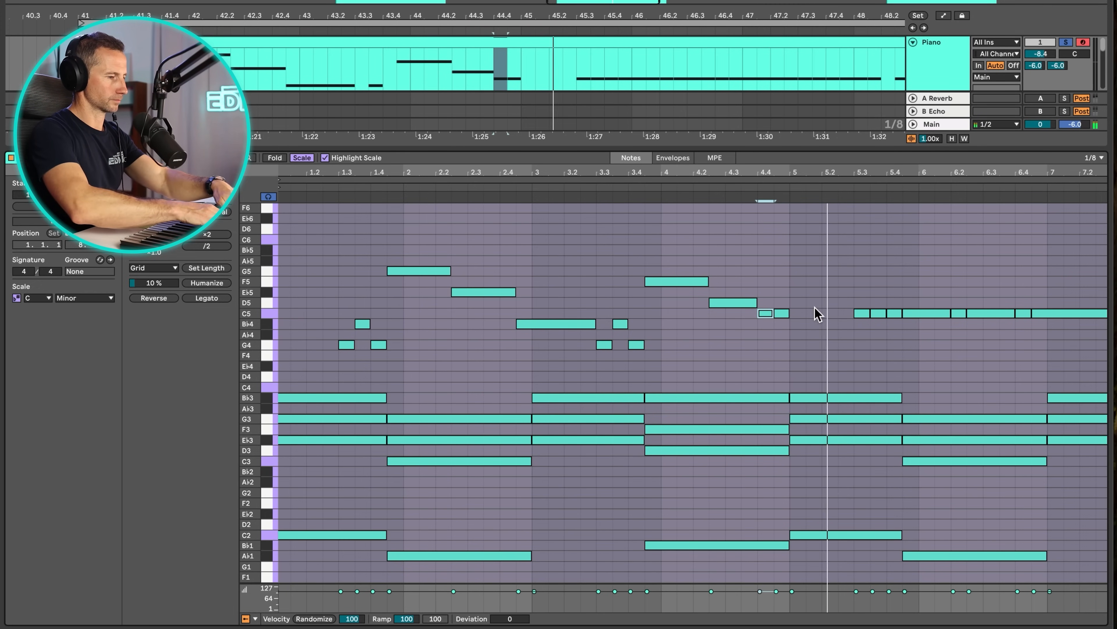
pyautogui.press('space')
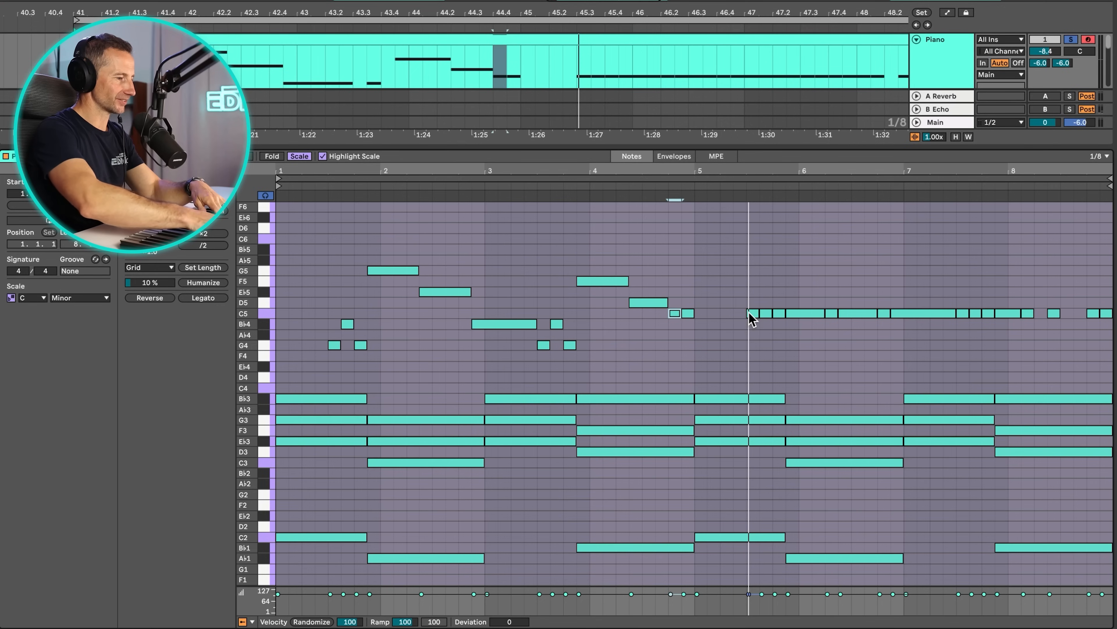
# Repeat the opening motif in bar 5 by lowering its three short C5 notes to G4, B♭4 and G4
pyautogui.click(749, 313)
pyautogui.press('Down')
pyautogui.press('Down')
pyautogui.press('Down')
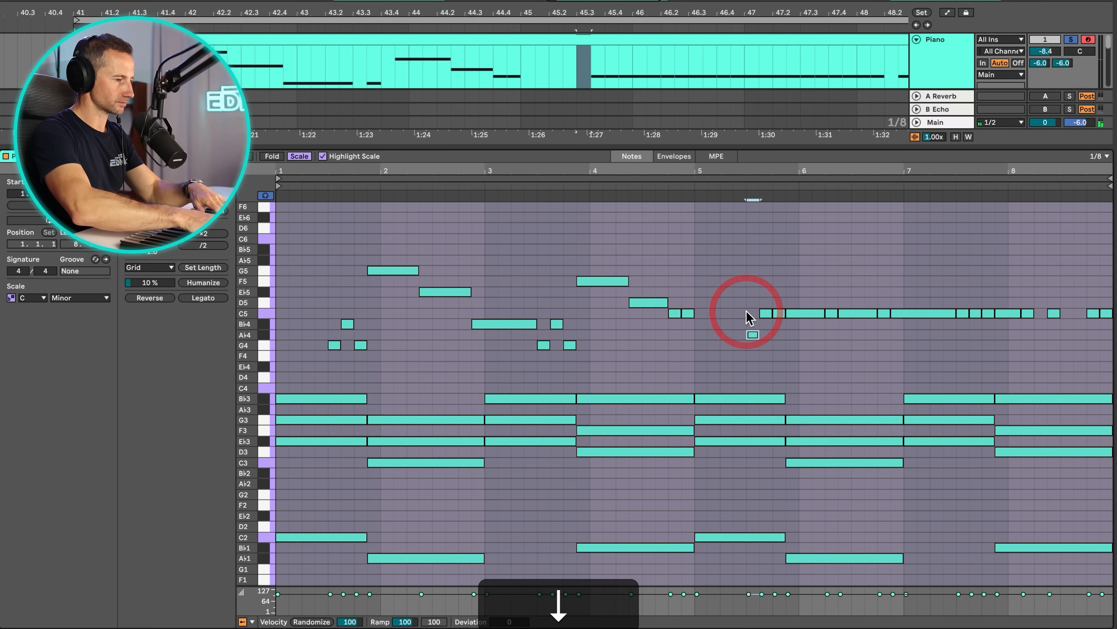
pyautogui.click(762, 313)
pyautogui.press('Down')
pyautogui.click(779, 313)
pyautogui.press('Down')
pyautogui.press('Down')
pyautogui.press('Down')
# Raise the next three melody notes, leading into and through bar 6, to G5, E♭5 and A♭5
pyautogui.click(791, 313)
pyautogui.press('Up')
pyautogui.press('Up')
pyautogui.press('Up')
pyautogui.press('Up')
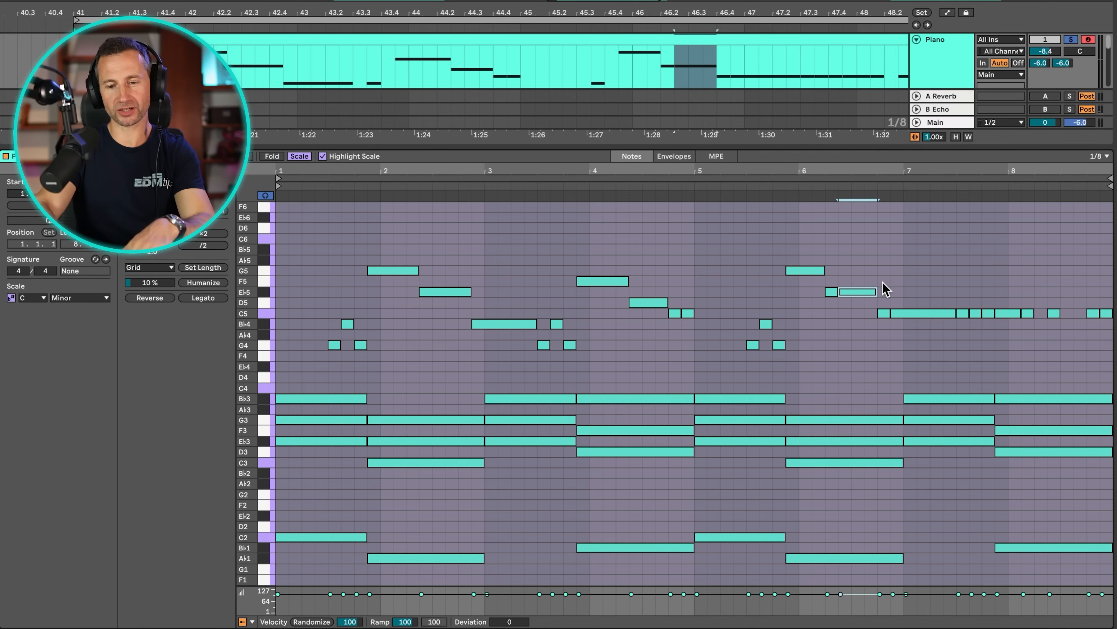
pyautogui.press('Up')
pyautogui.press('Up')
pyautogui.press('Up')
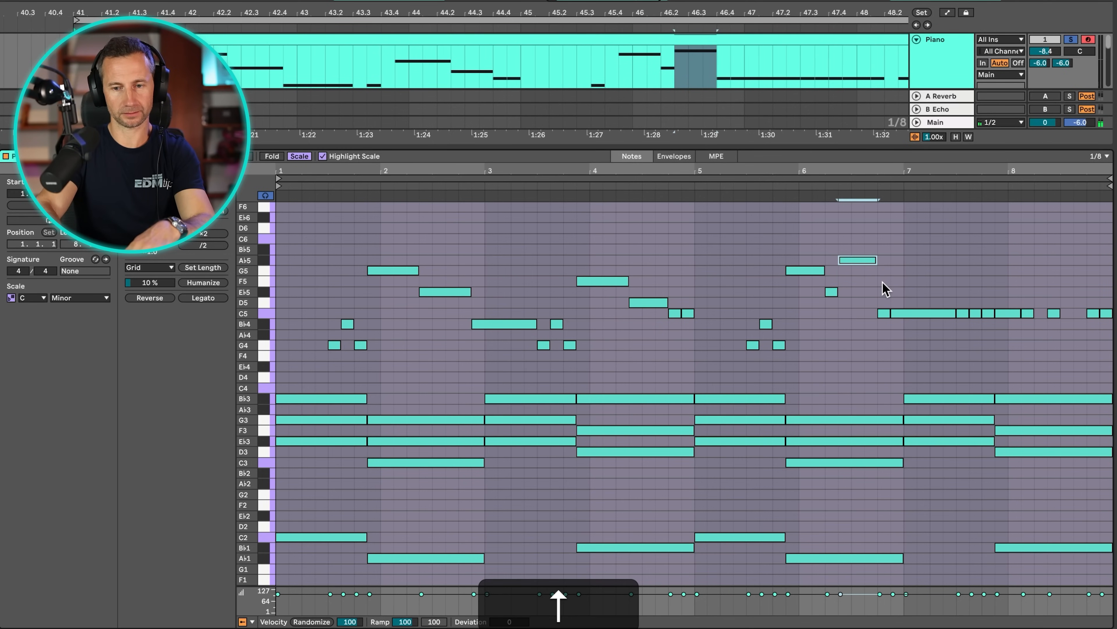
# Raise the short note near the end of bar 6 to G5 and the long note leading into bar 7 to E♭5
pyautogui.click(900, 313)
pyautogui.press('Up')
pyautogui.press('Up')
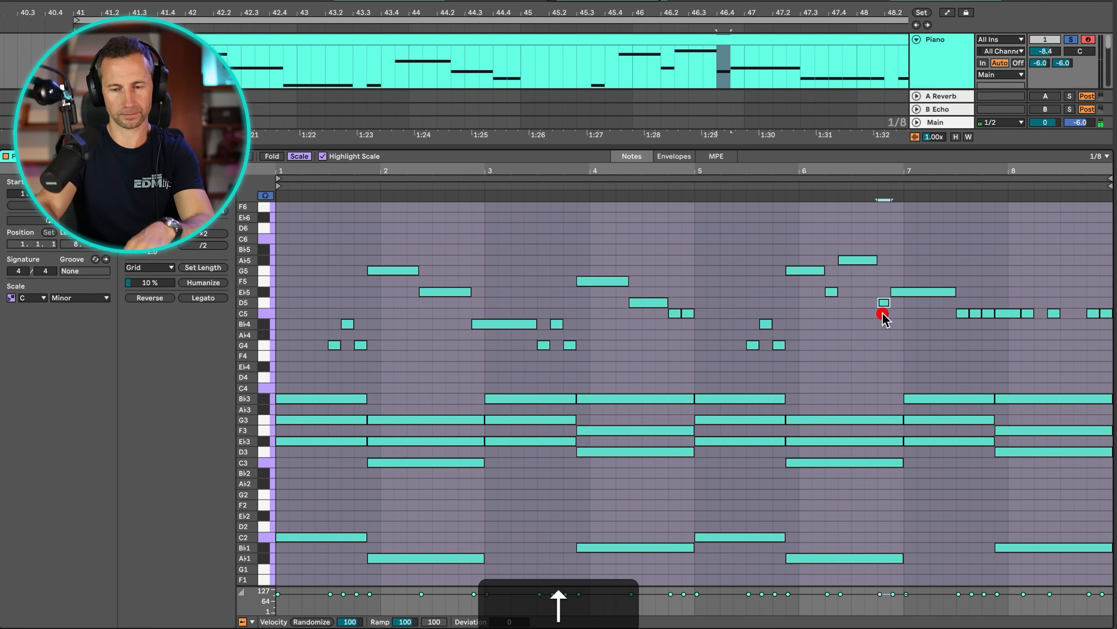
pyautogui.click(883, 312)
pyautogui.press('Up')
pyautogui.press('Up')
pyautogui.press('Up')
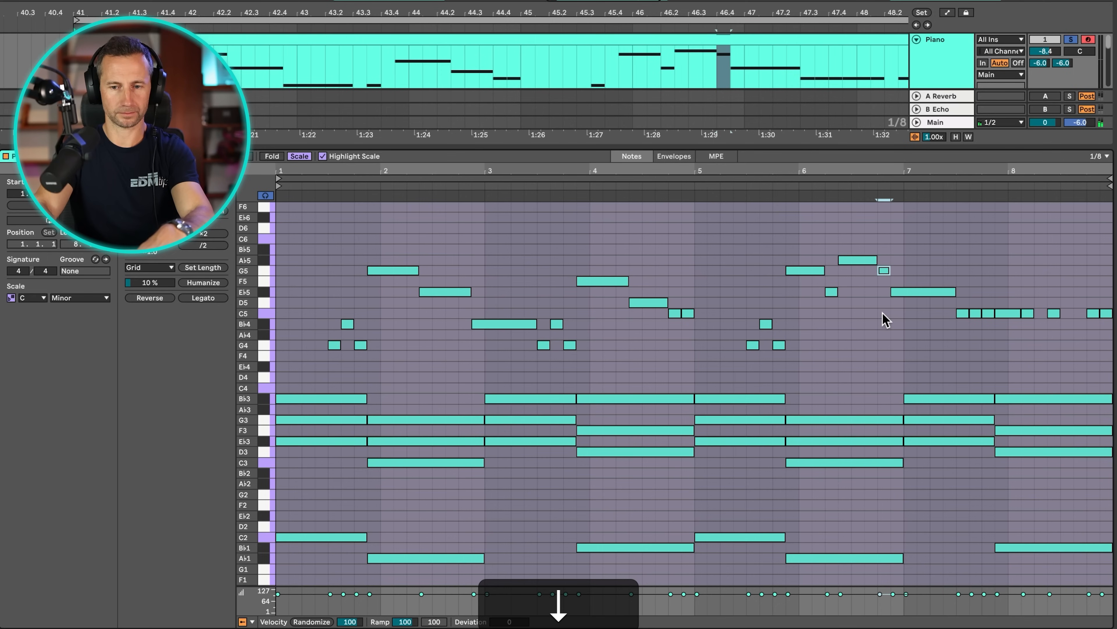
# Create a rising run at the end of bar 7 by moving its three short notes to E♭5, F5 and G5
pyautogui.click(964, 313)
pyautogui.click(938, 293)
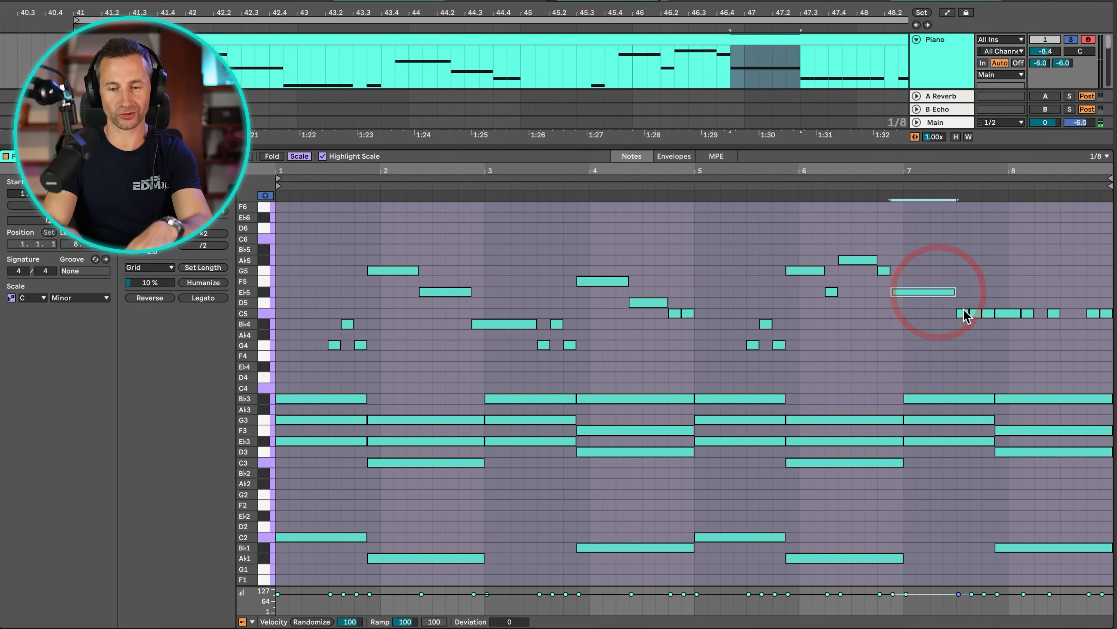
pyautogui.click(964, 313)
pyautogui.press('Up')
pyautogui.press('Up')
pyautogui.click(975, 313)
pyautogui.press('Up')
pyautogui.press('Up')
pyautogui.press('Up')
pyautogui.click(988, 313)
pyautogui.press('Up')
pyautogui.press('Up')
pyautogui.press('Up')
pyautogui.press('Up')
# Shape the bar 8 ending by placing its first two melody notes on D5, then E♭5 and D5, leaving the last on C5
pyautogui.click(1007, 312)
pyautogui.press('Up')
pyautogui.click(1054, 313)
pyautogui.press('Up')
pyautogui.press('Up')
pyautogui.click(1092, 312)
pyautogui.press('Up')
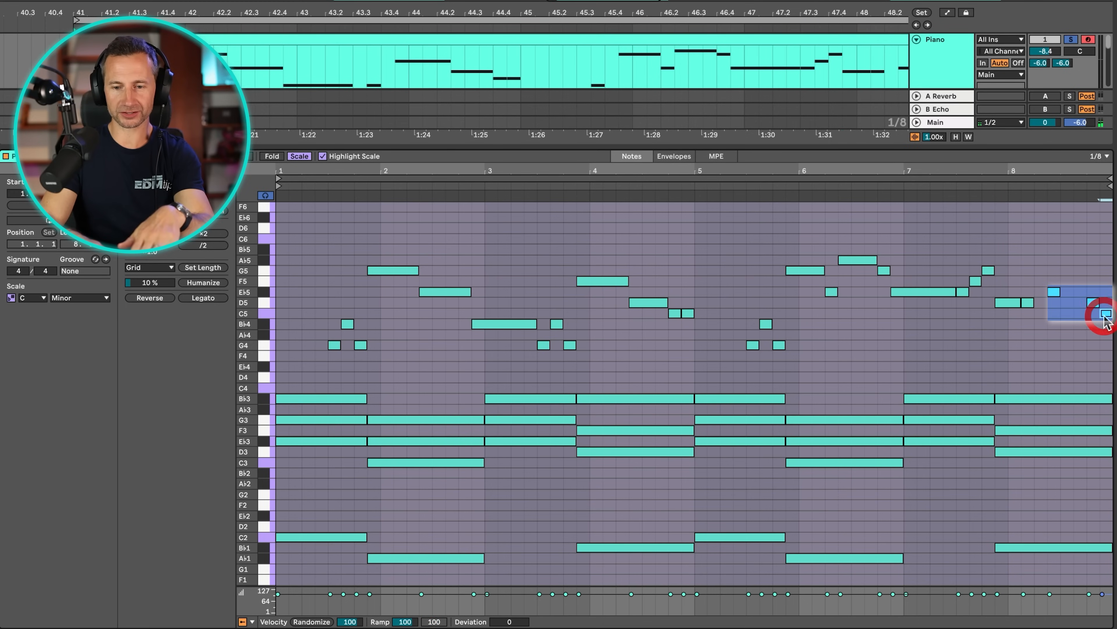
pyautogui.moveTo(1108, 322); pyautogui.dragTo(381, 336)
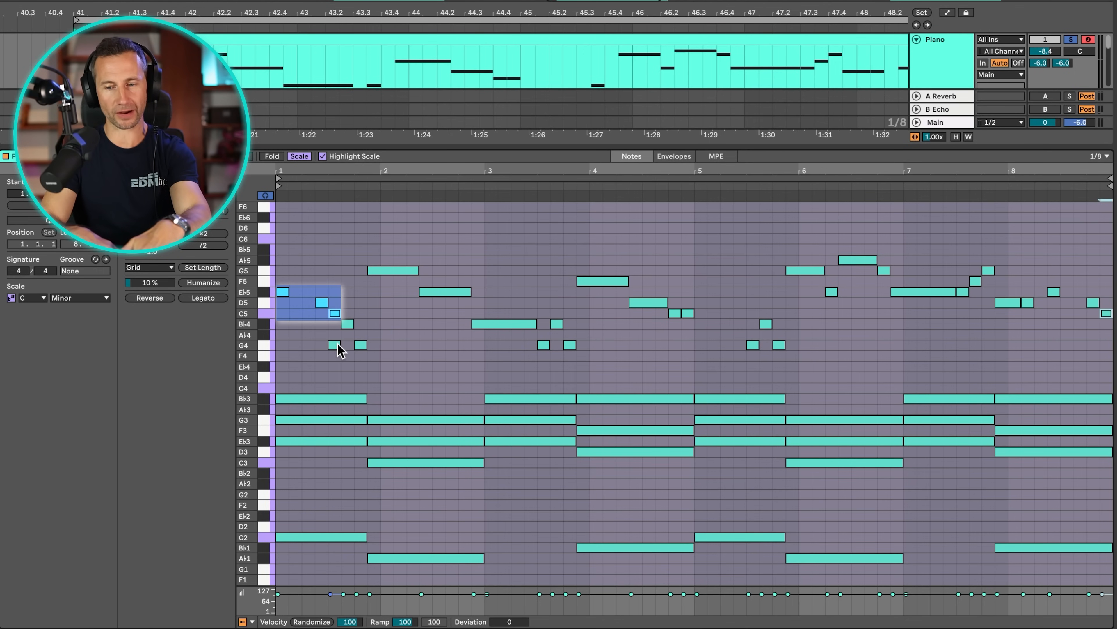
# Play back the finished melody together with the chords
pyautogui.click(1107, 313)
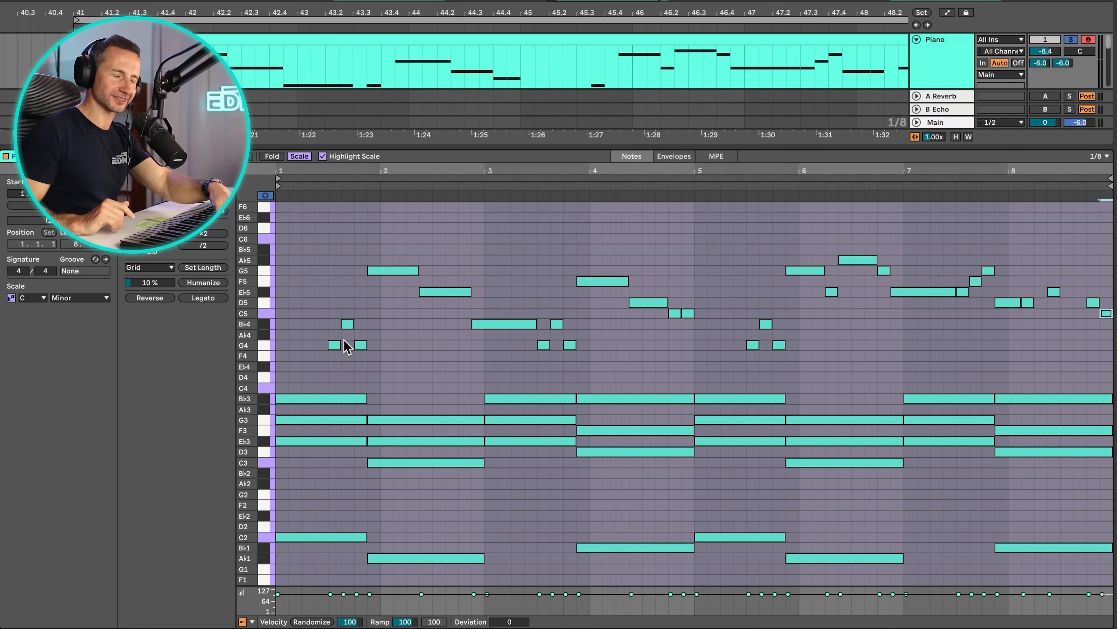
pyautogui.press('space')
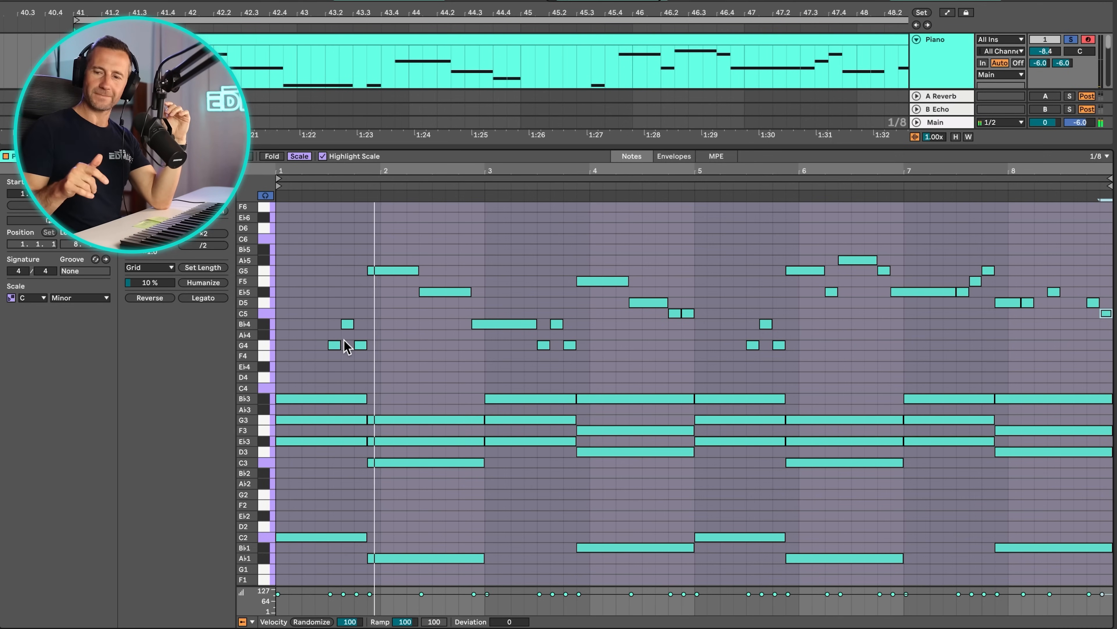
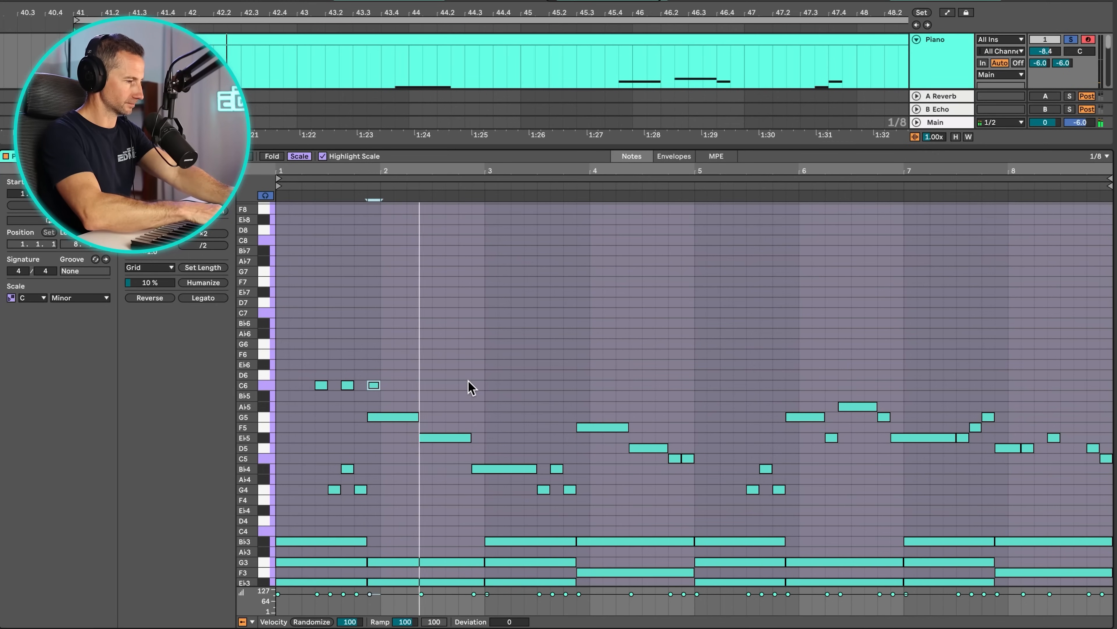
# Add three short C6 notes in the second half of bar 3 and duplicate all six high C6 notes into bars 5 to 8
pyautogui.press('space')
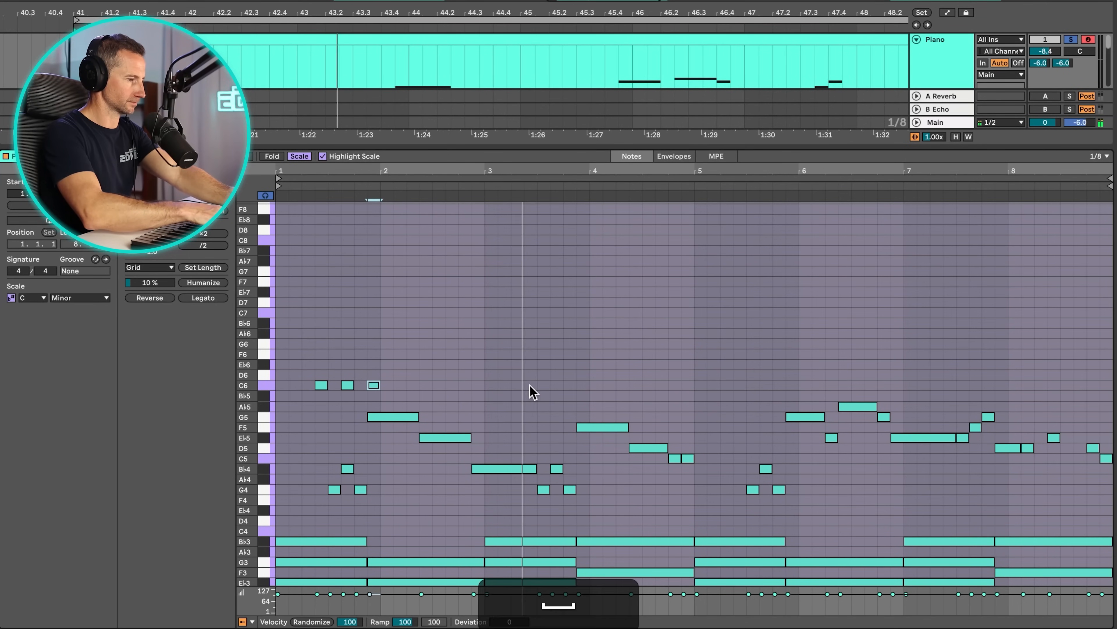
pyautogui.doubleClick(531, 385)
pyautogui.doubleClick(556, 385)
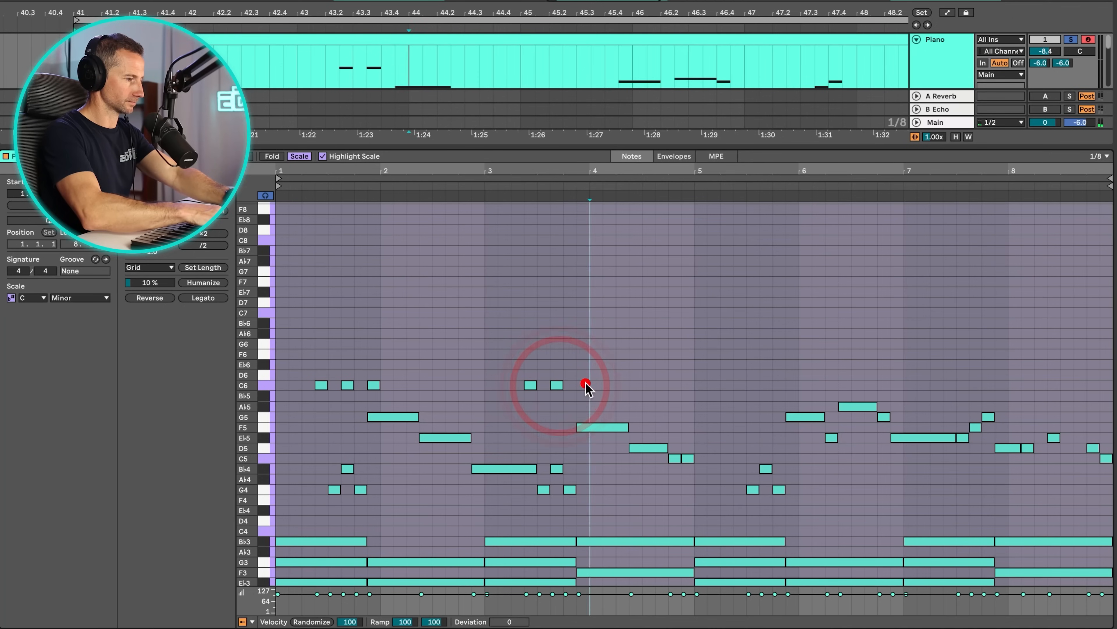
pyautogui.doubleClick(583, 385)
pyautogui.click(590, 404)
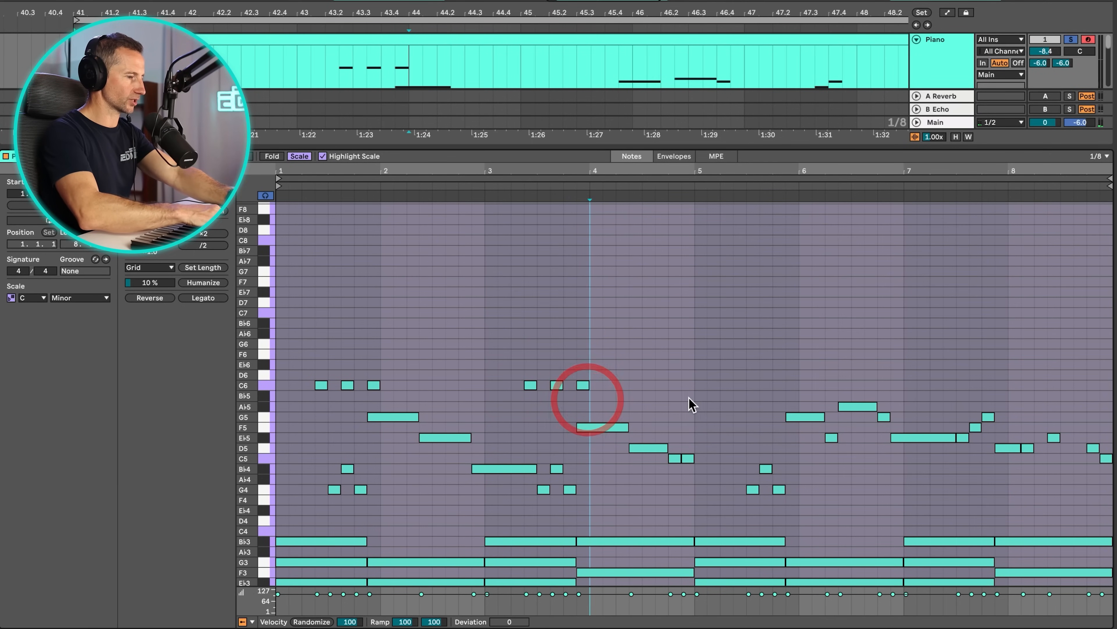
pyautogui.moveTo(694, 397)
pyautogui.mouseDown()
pyautogui.moveTo(324, 352)
pyautogui.moveTo(249, 324)
pyautogui.mouseUp()
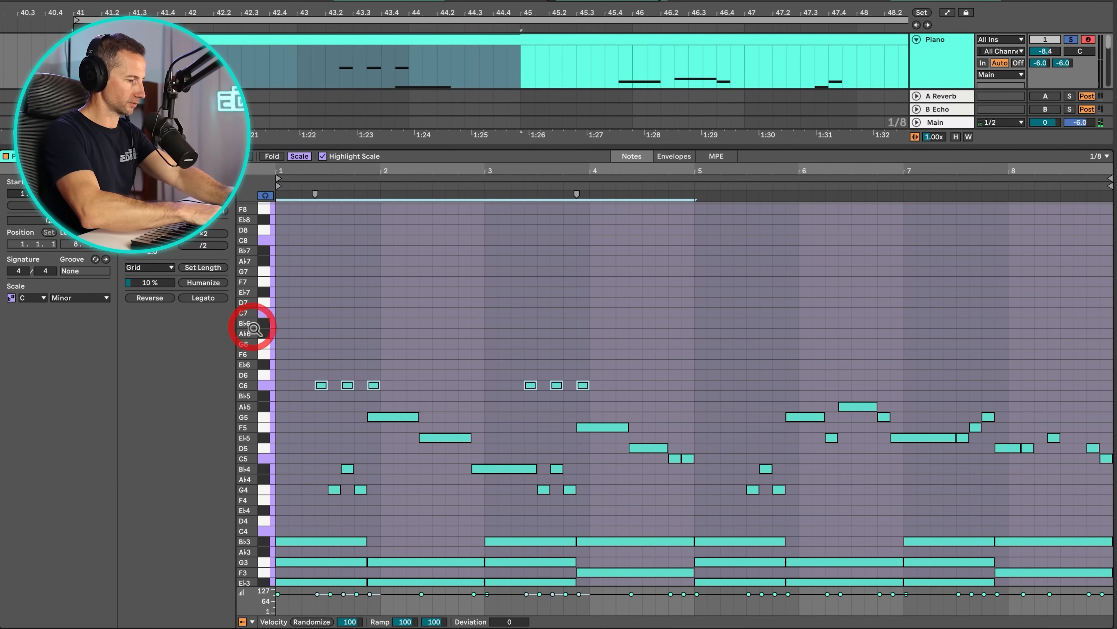
pyautogui.press('super+d')
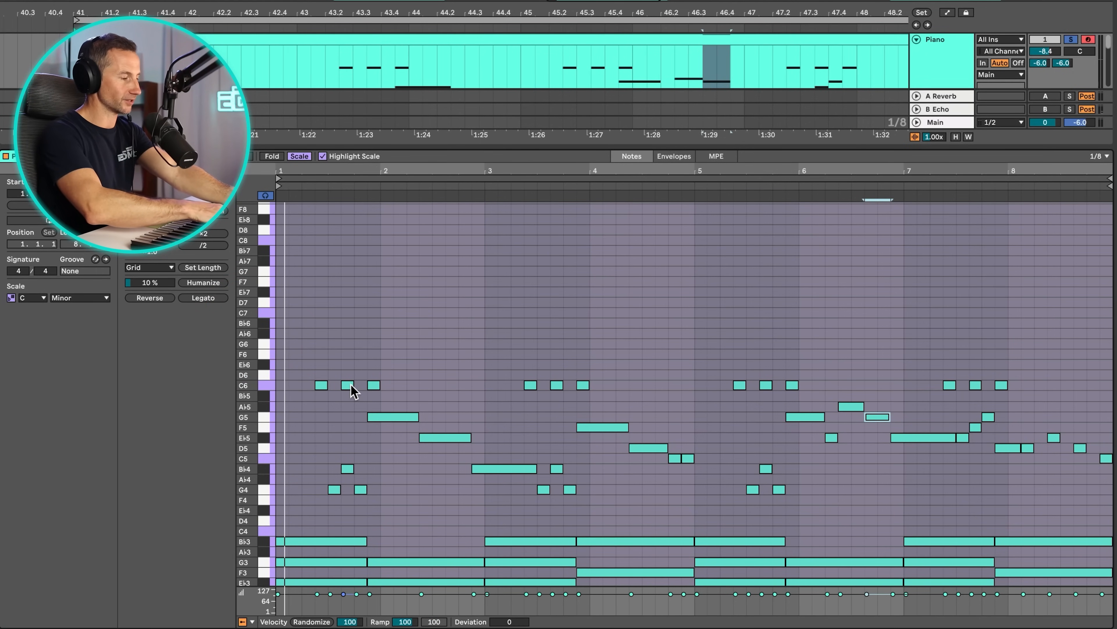
# Turn the three C6 notes in bar 1 into a descending answer phrase on E♭6, D6 and B♭5
pyautogui.click(320, 385)
pyautogui.press('Up')
pyautogui.press('Up')
pyautogui.click(347, 387)
pyautogui.press('Up')
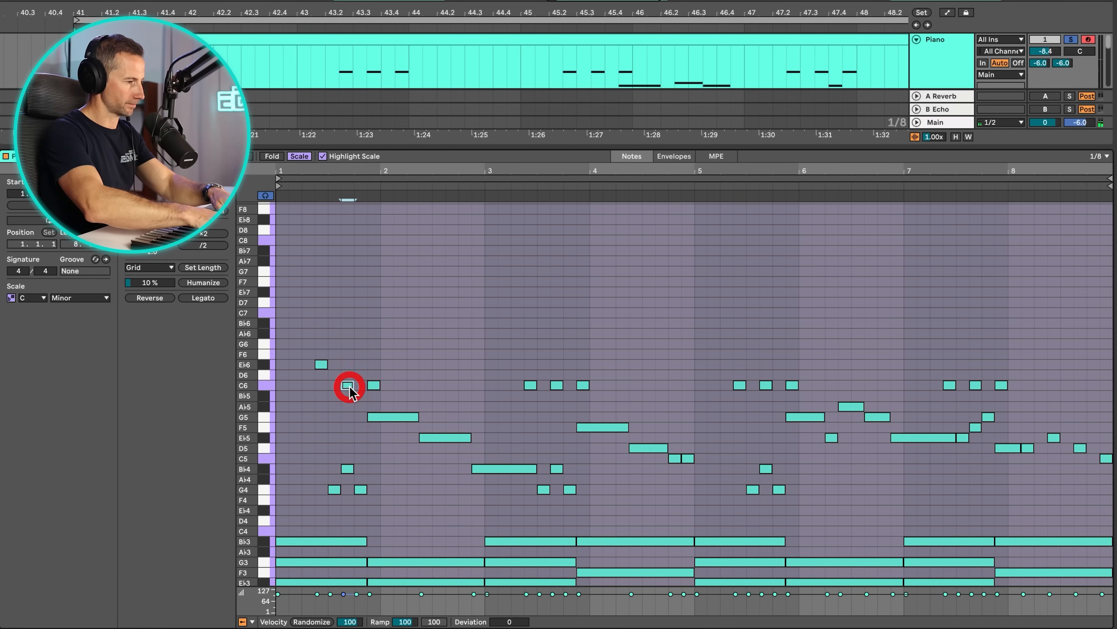
pyautogui.click(372, 387)
pyautogui.press('Down')
# Move the three high notes at the end of bar 3 to E♭6, D6 and G5
pyautogui.press('Up')
pyautogui.press('Up')
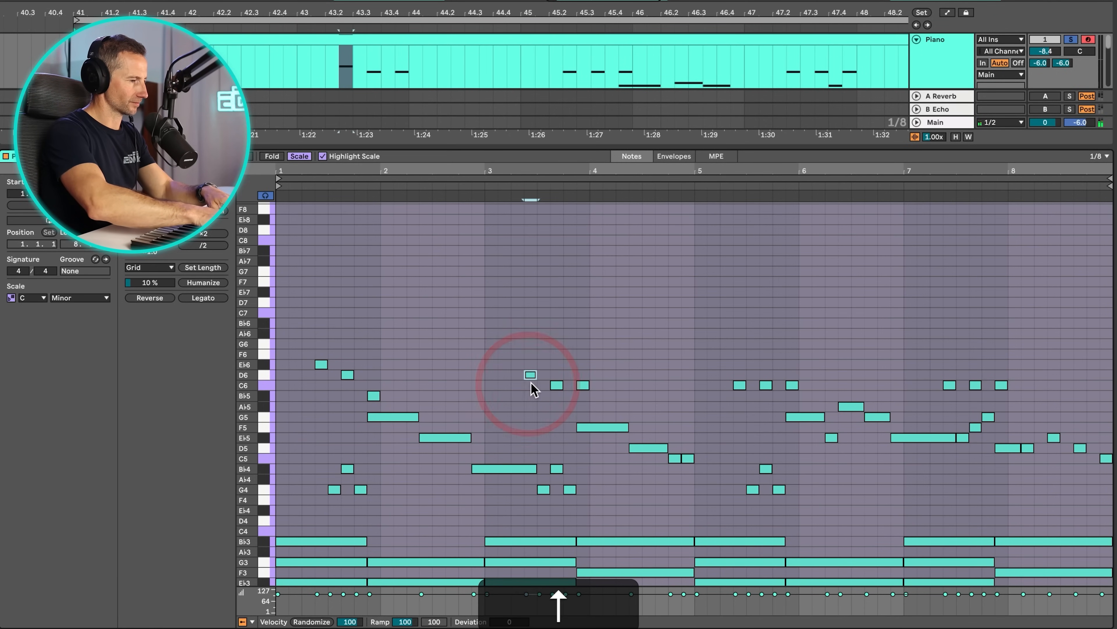
pyautogui.press('Up')
pyautogui.click(583, 386)
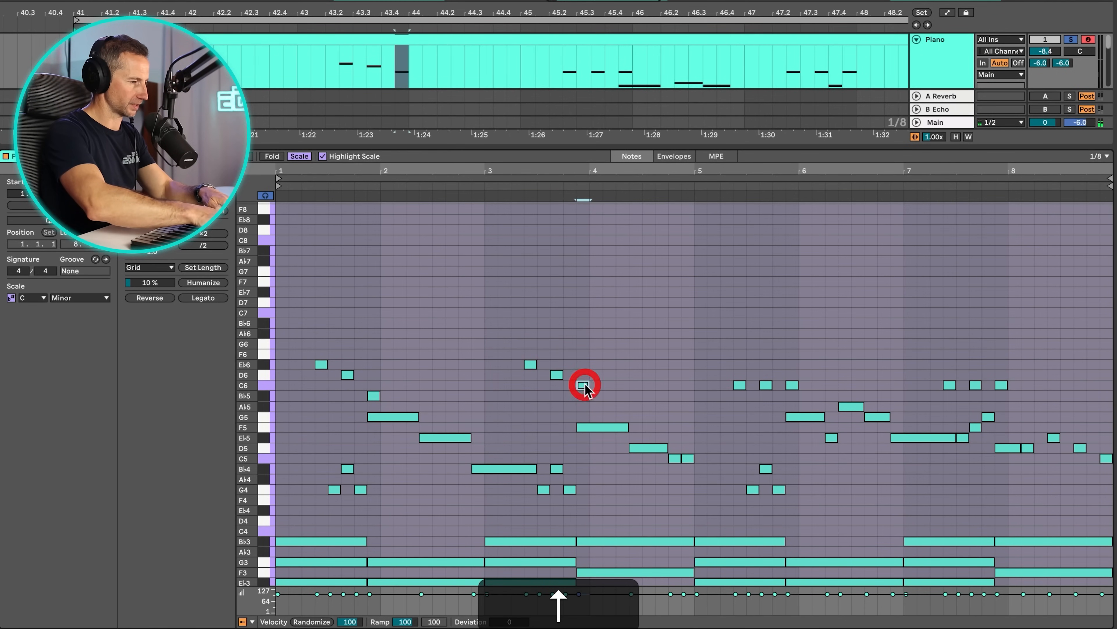
pyautogui.press('Down')
pyautogui.press('Down')
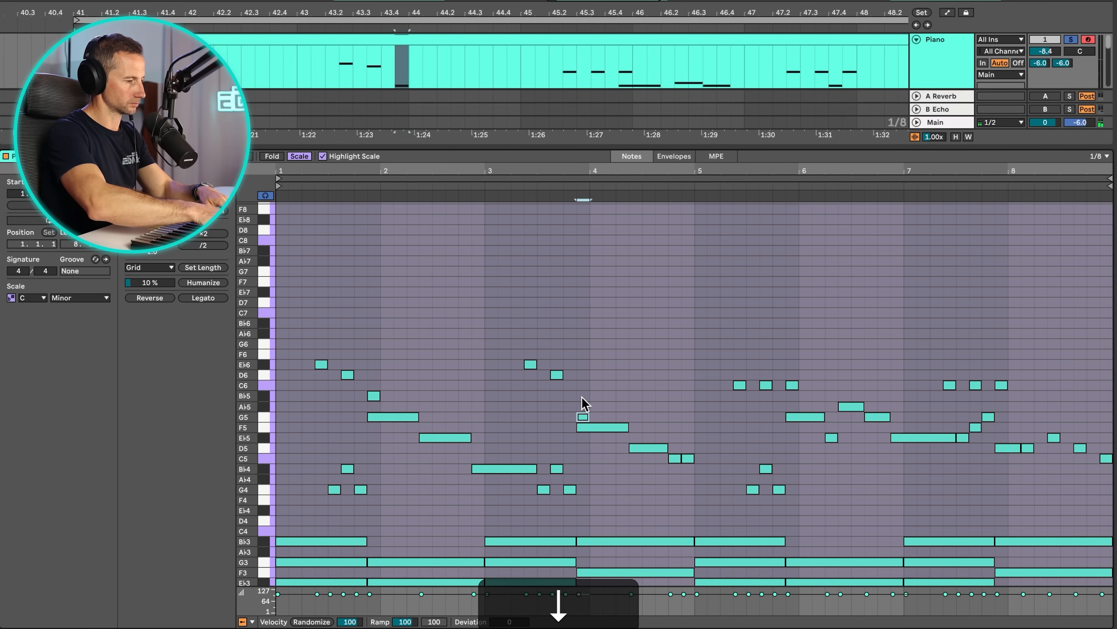
# Vary bar 5's high phrase: E♭6, D6, the third note on F6 one eighth earlier, plus an added E♭6, and play it back
pyautogui.click(740, 385)
pyautogui.click(766, 385)
pyautogui.press('Up')
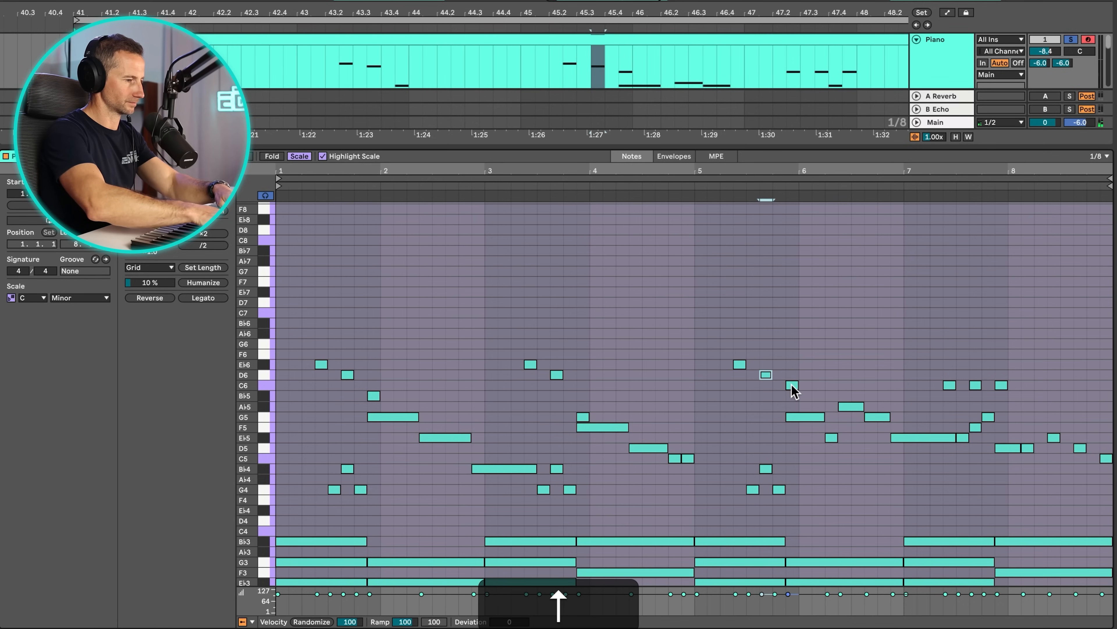
pyautogui.moveTo(792, 390); pyautogui.dragTo(792, 362)
pyautogui.press('Left')
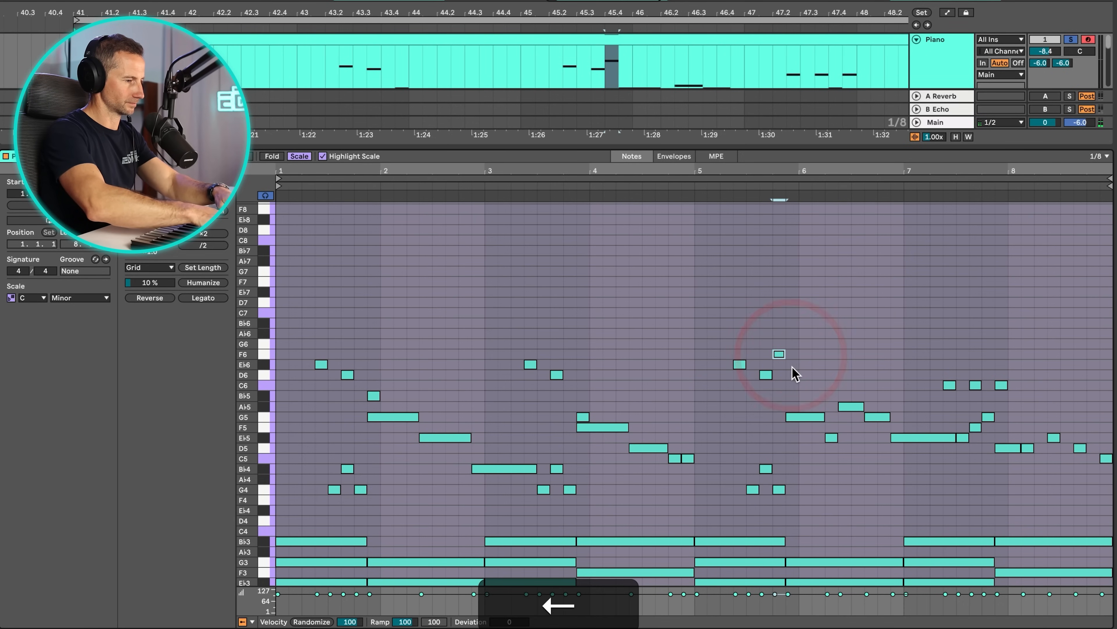
pyautogui.doubleClick(792, 364)
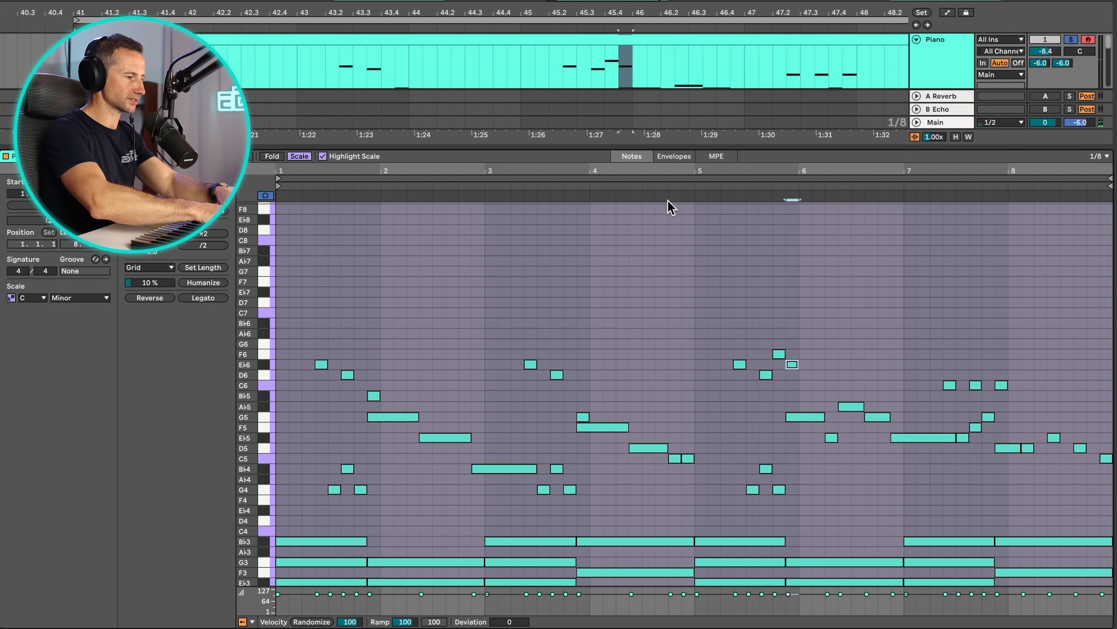
pyautogui.click(678, 187)
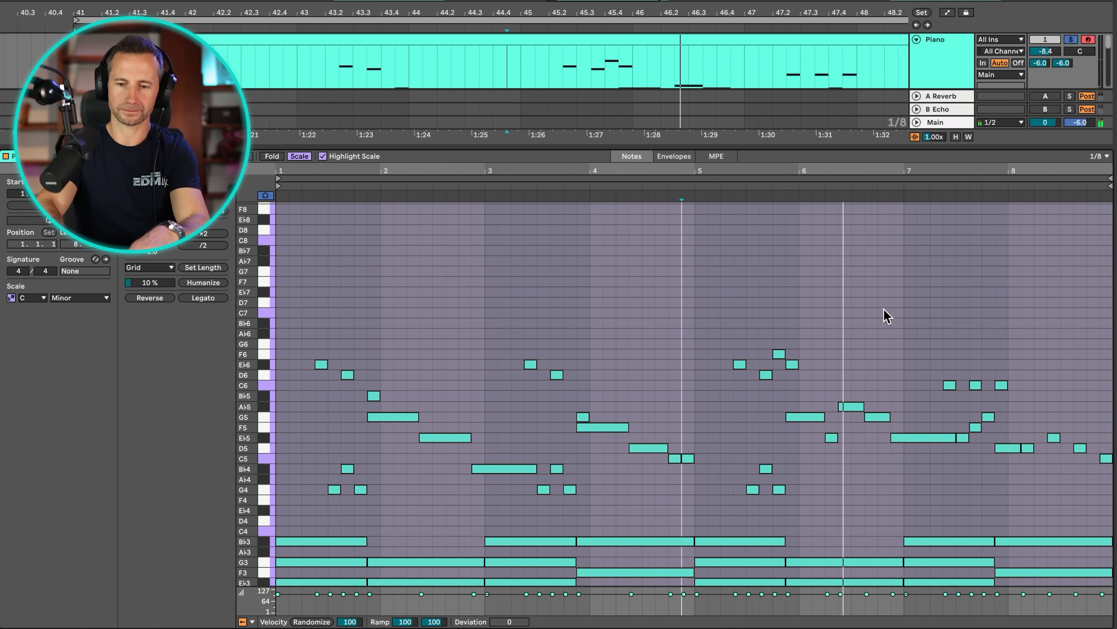
pyautogui.press('space')
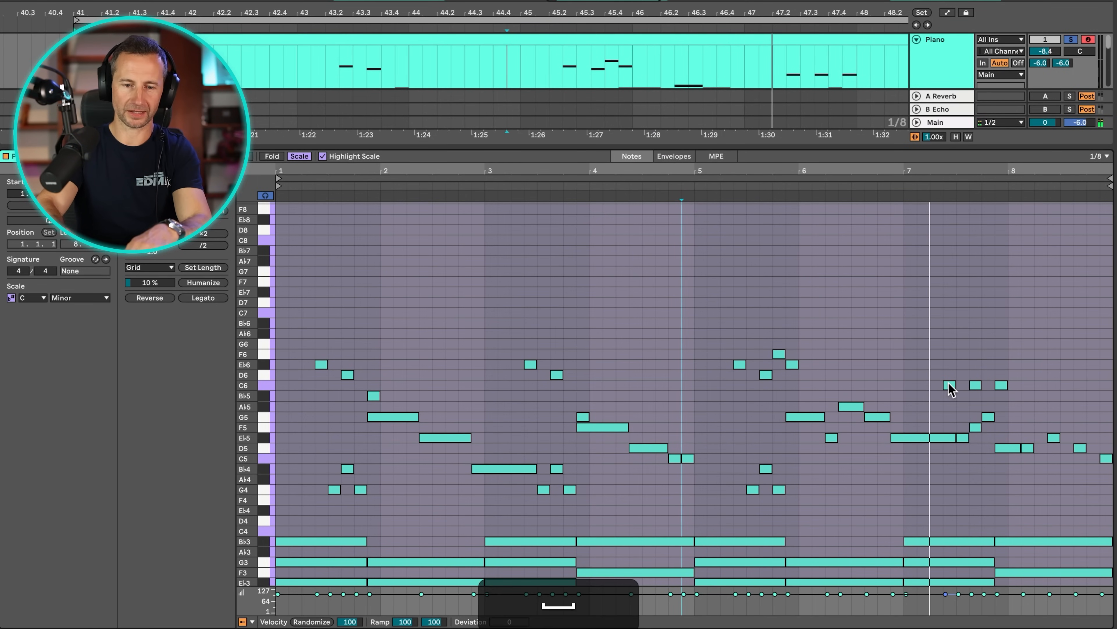
# Move the three high C6 notes in the second half of bar 7 to E♭6, D6 and B♭5
pyautogui.click(949, 383)
pyautogui.press('Up')
pyautogui.press('Up')
pyautogui.press('Up')
pyautogui.press('Down')
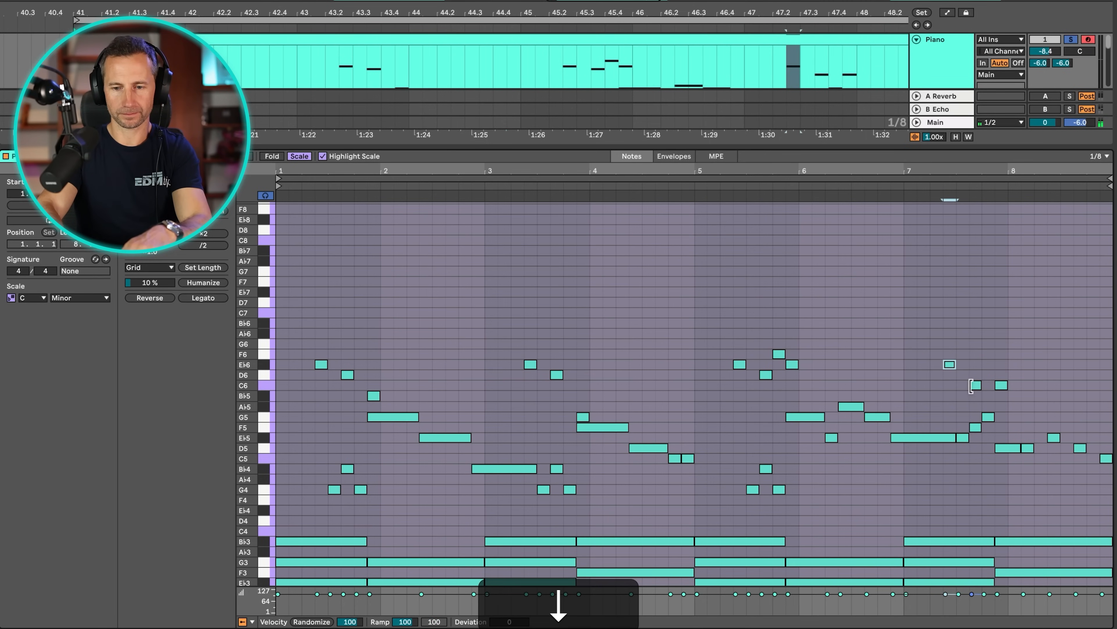
pyautogui.click(974, 386)
pyautogui.click(1004, 385)
pyautogui.press('Down')
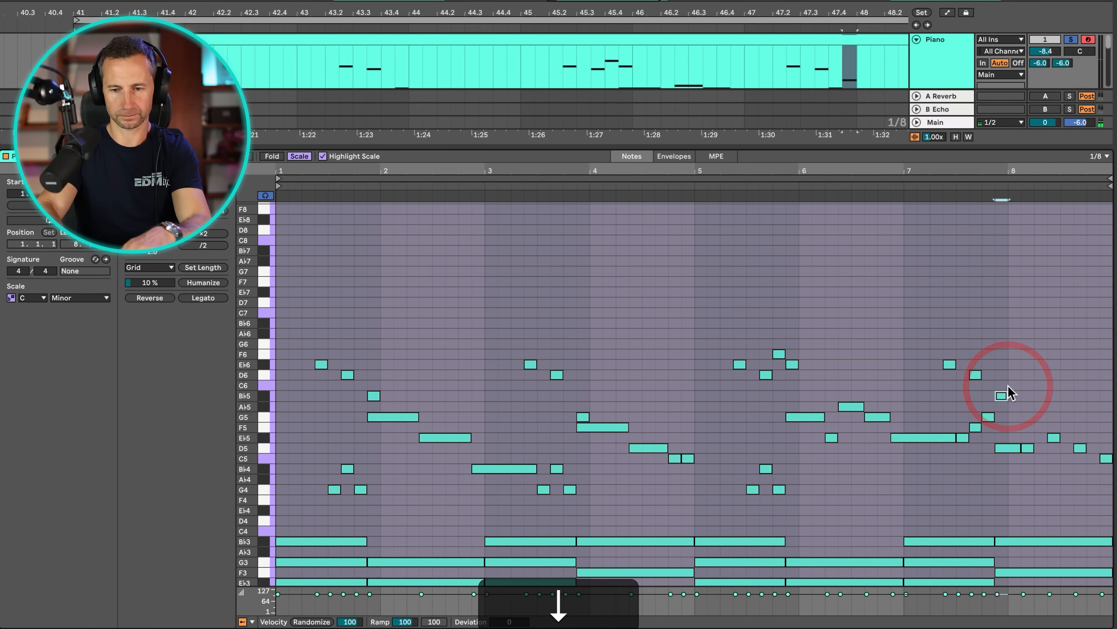
# Turn off note preview and select all the high answer-phrase notes in bars 1, 3, 5 and 7
pyautogui.click(288, 347)
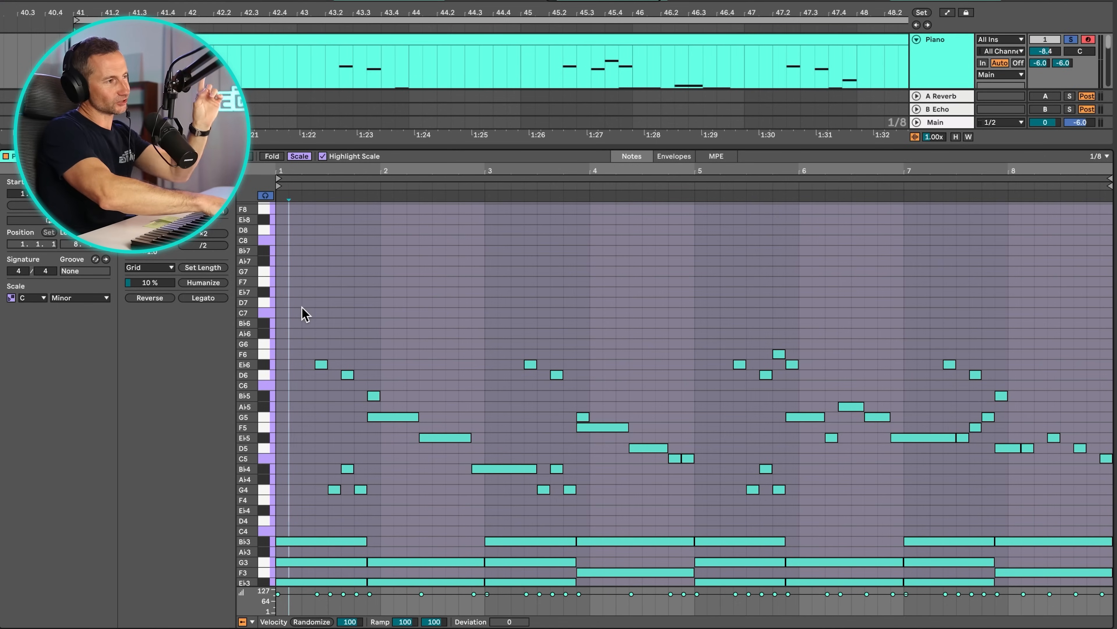
pyautogui.press('p')
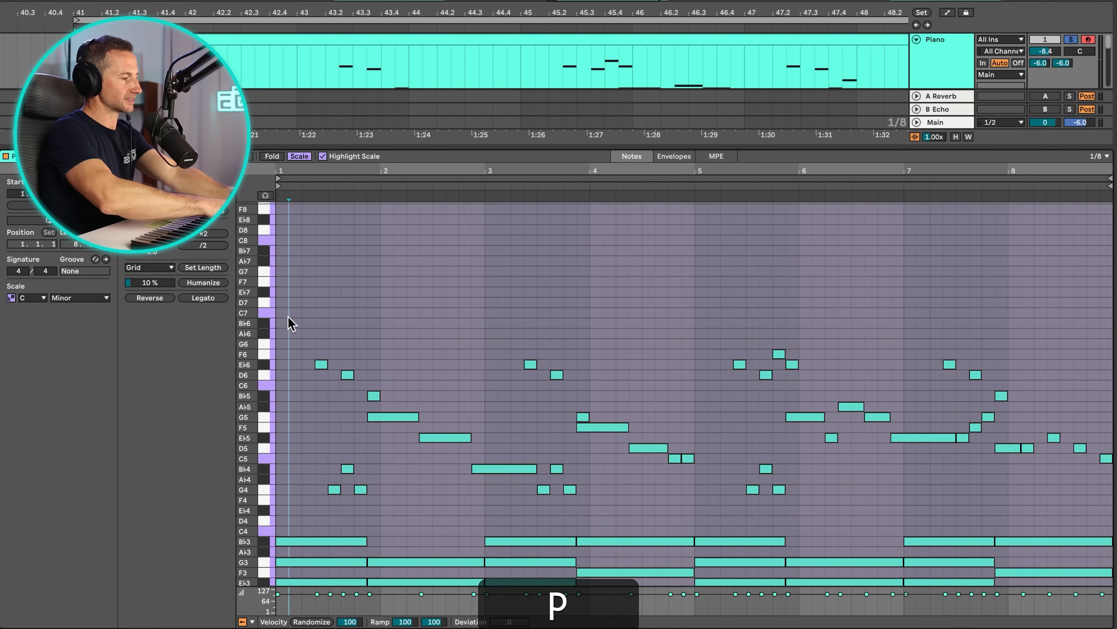
pyautogui.moveTo(302, 317)
pyautogui.mouseDown()
pyautogui.moveTo(327, 329)
pyautogui.moveTo(1108, 438)
pyautogui.moveTo(1082, 401)
pyautogui.moveTo(997, 395)
pyautogui.moveTo(684, 395)
pyautogui.moveTo(655, 414)
pyautogui.moveTo(469, 339)
pyautogui.mouseUp()
pyautogui.click(668, 398)
pyautogui.click(591, 416)
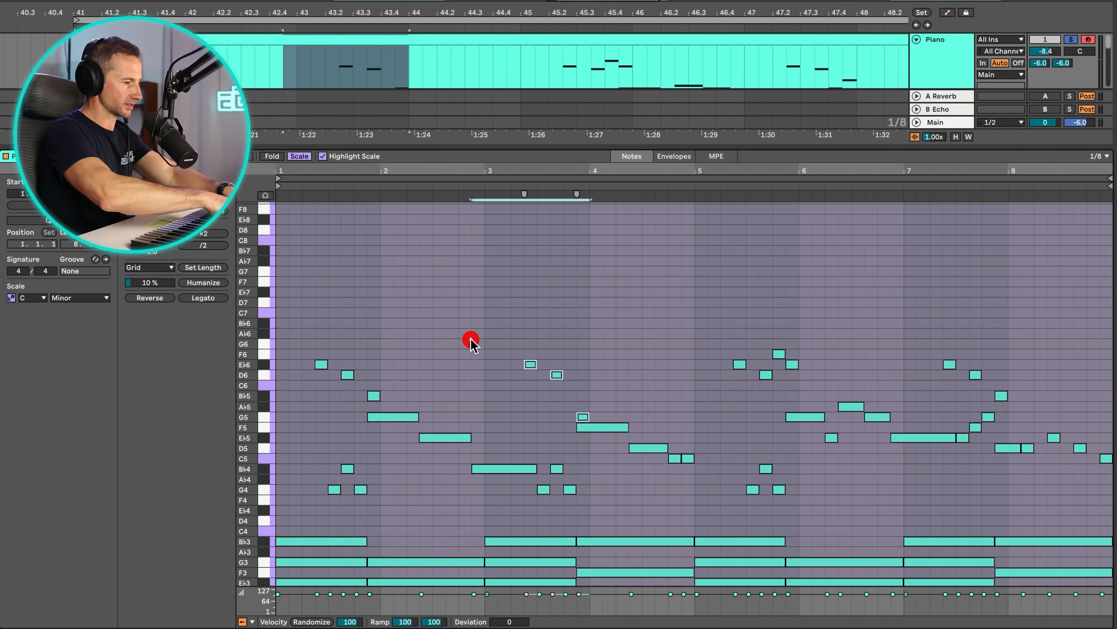
pyautogui.keyDown('shift'); pyautogui.moveTo(419, 394); pyautogui.dragTo(266, 365); pyautogui.keyUp('shift')
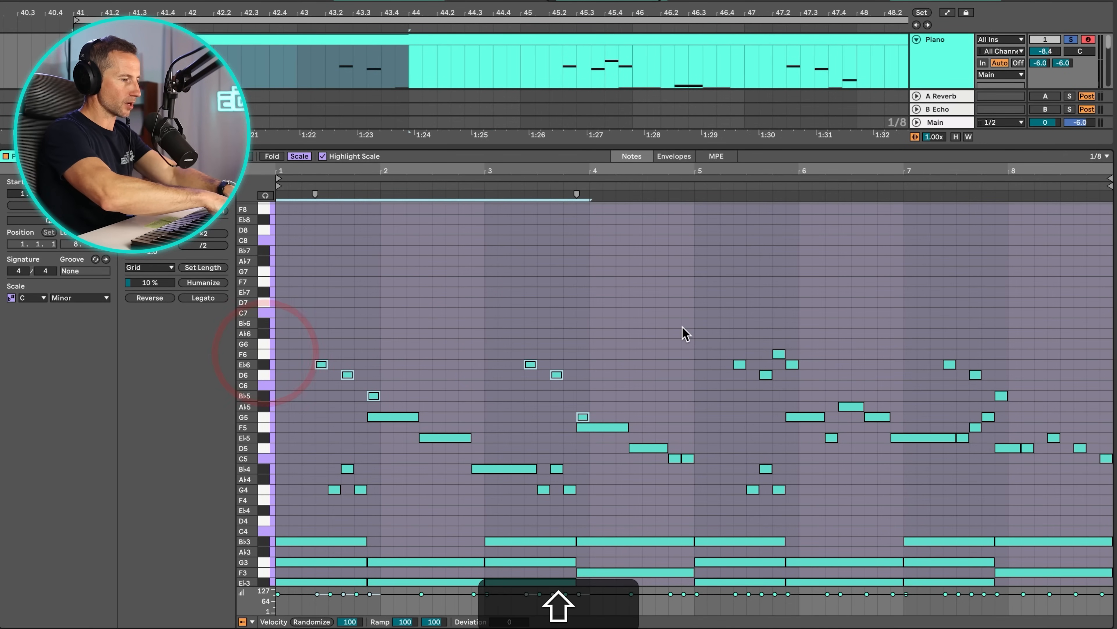
pyautogui.keyDown('shift'); pyautogui.moveTo(682, 327); pyautogui.dragTo(820, 377); pyautogui.keyUp('shift')
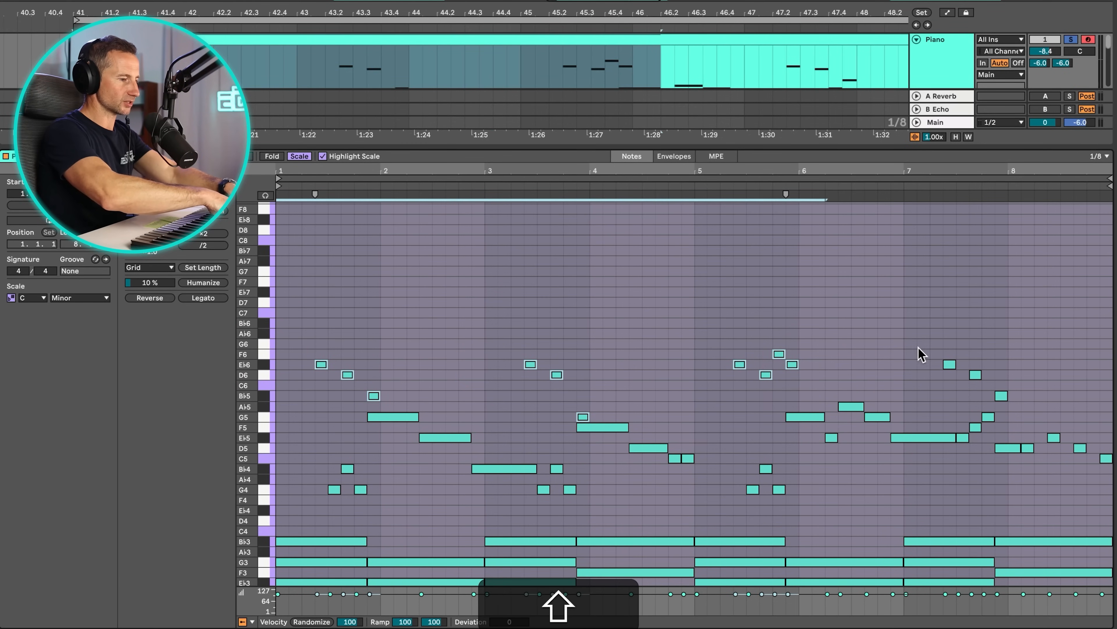
pyautogui.keyDown('shift'); pyautogui.moveTo(919, 348); pyautogui.dragTo(974, 376); pyautogui.keyUp('shift')
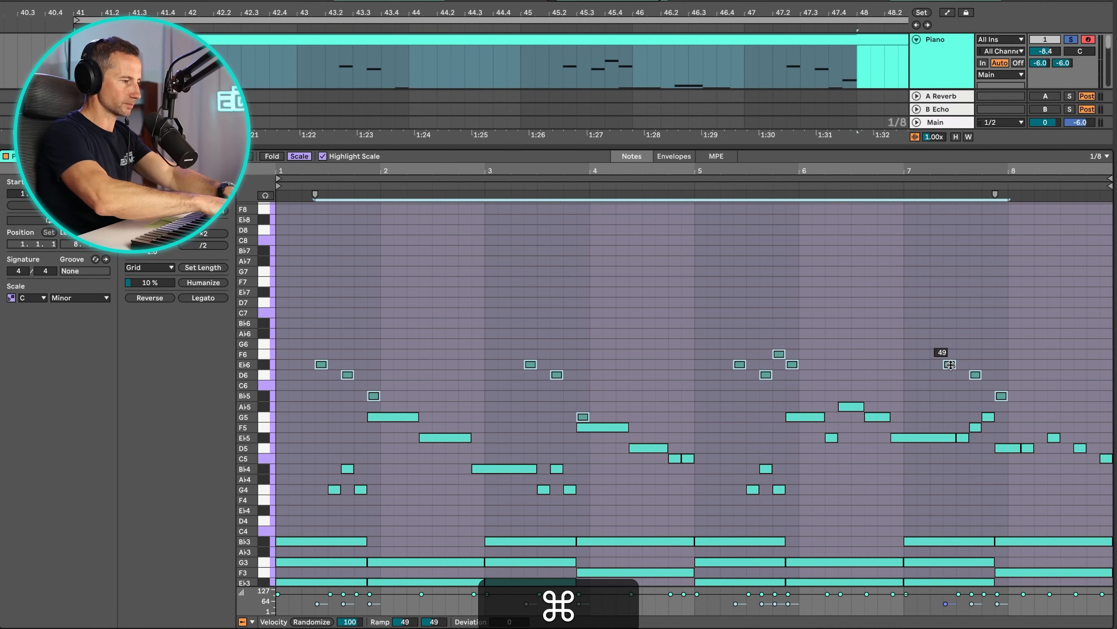
# Lengthen the selected high notes to five eighths each and lower their velocity to 53, checking them during playback
pyautogui.keyDown('super'); pyautogui.moveTo(327, 362); pyautogui.dragTo(378, 368); pyautogui.keyUp('super')
pyautogui.press('space')
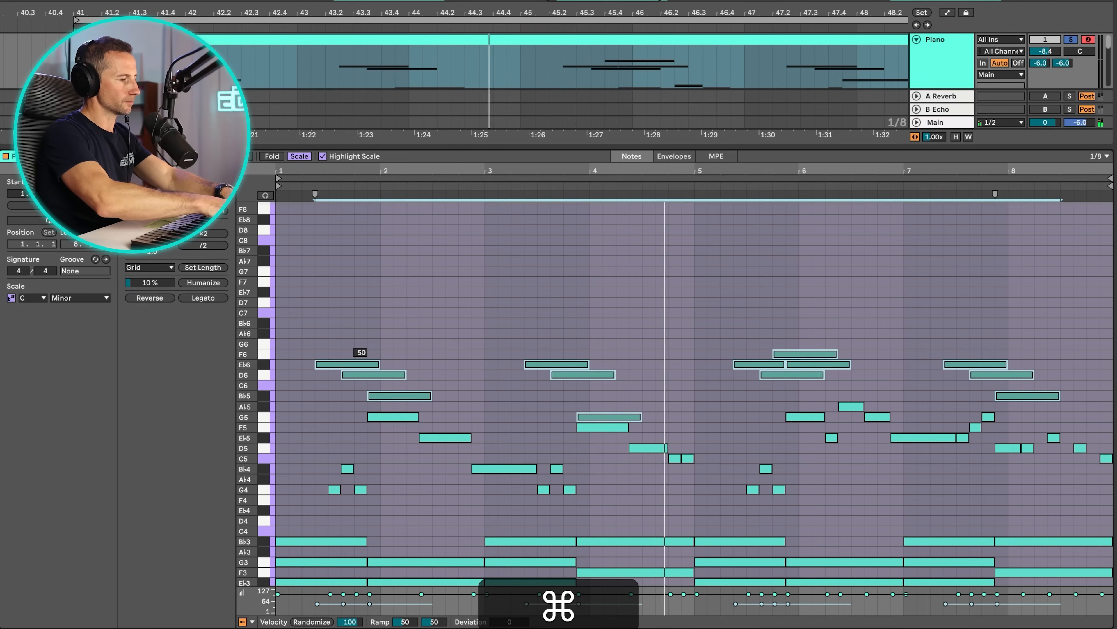
pyautogui.moveTo(371, 364); pyautogui.dragTo(370, 362)
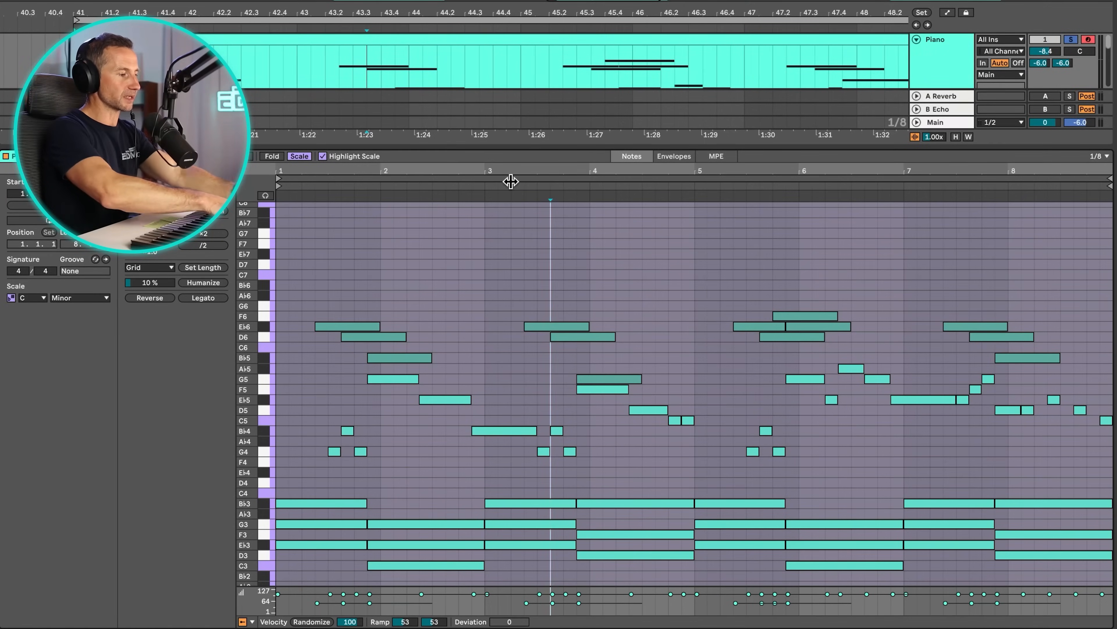
# Select every note in the clip, enlarge the velocity lane and humanize the note timing by 41 %
pyautogui.click(499, 112)
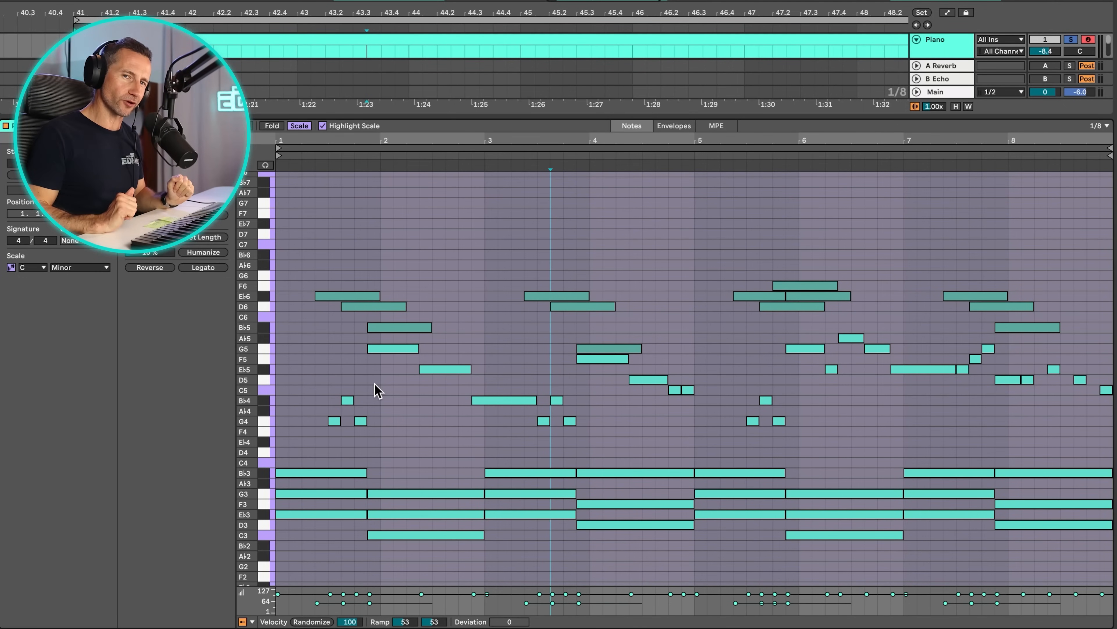
pyautogui.scroll(-2, 296, 407)
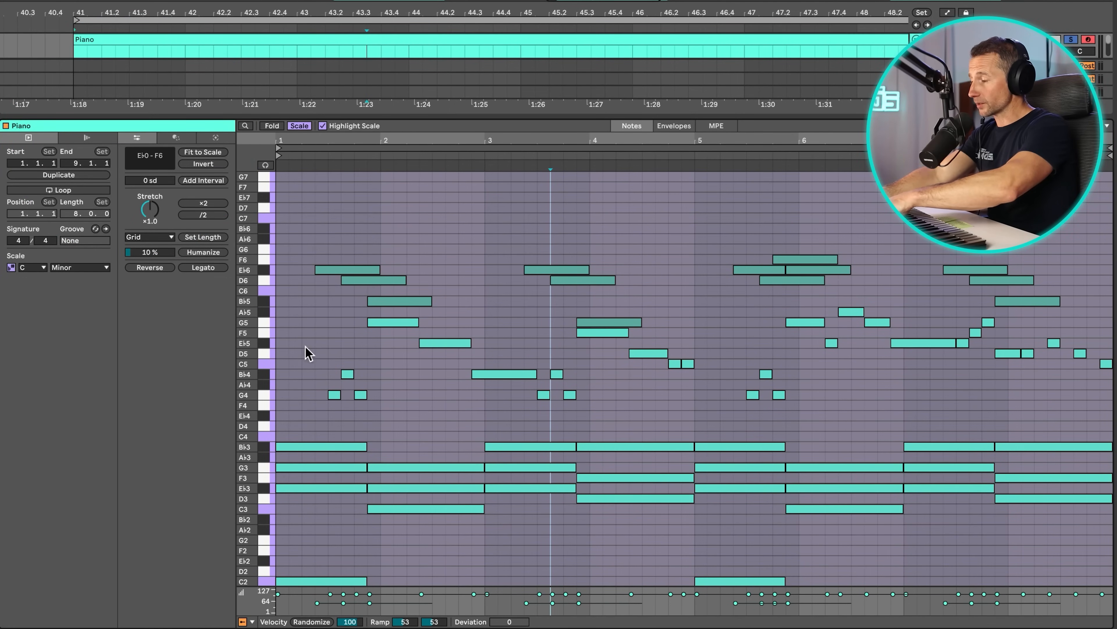
pyautogui.press('super+a')
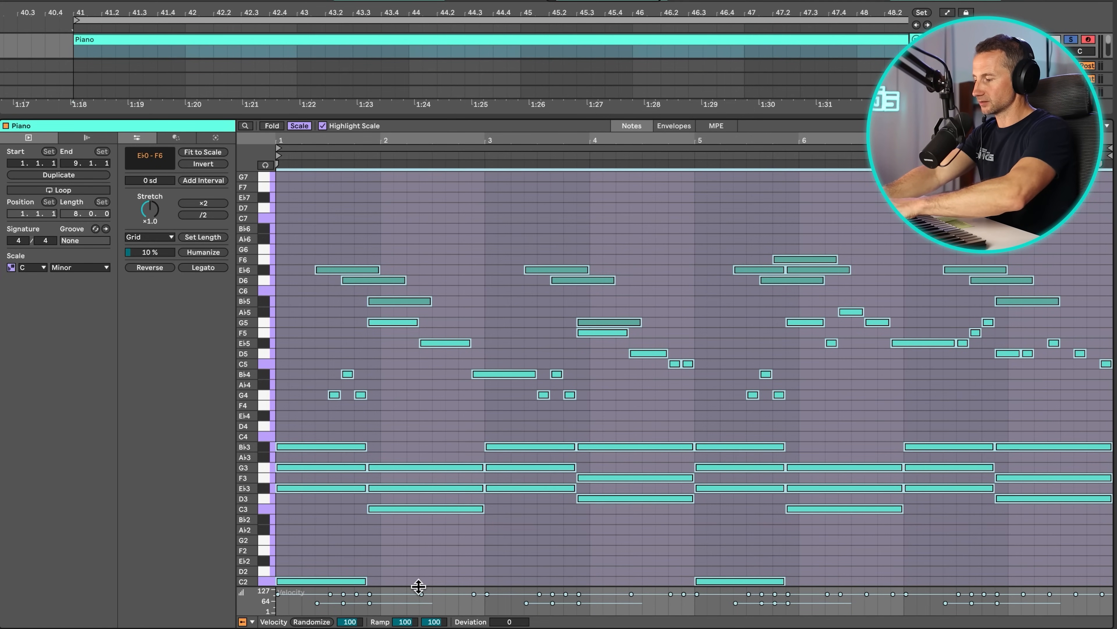
pyautogui.moveTo(419, 585); pyautogui.dragTo(407, 338)
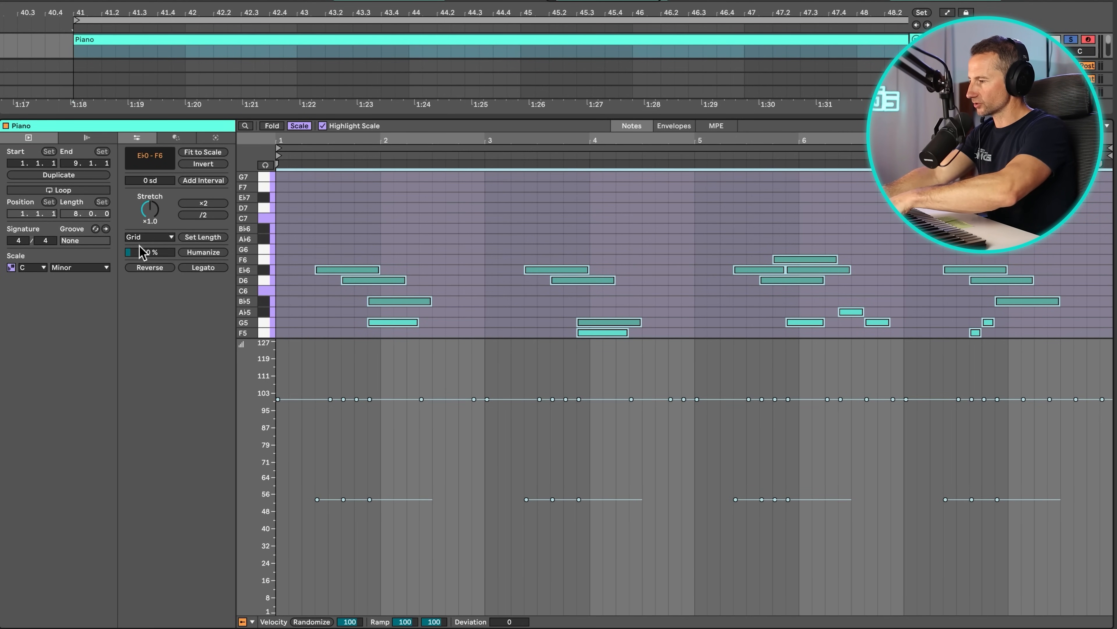
pyautogui.click(205, 252)
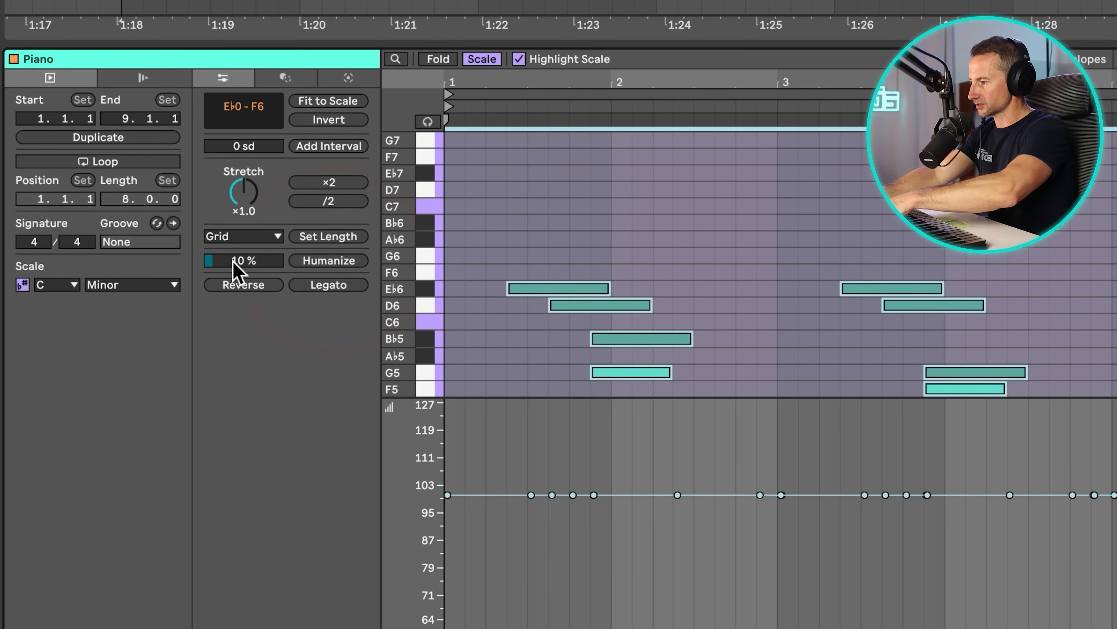
pyautogui.moveTo(233, 260); pyautogui.dragTo(233, 248)
pyautogui.click(324, 260)
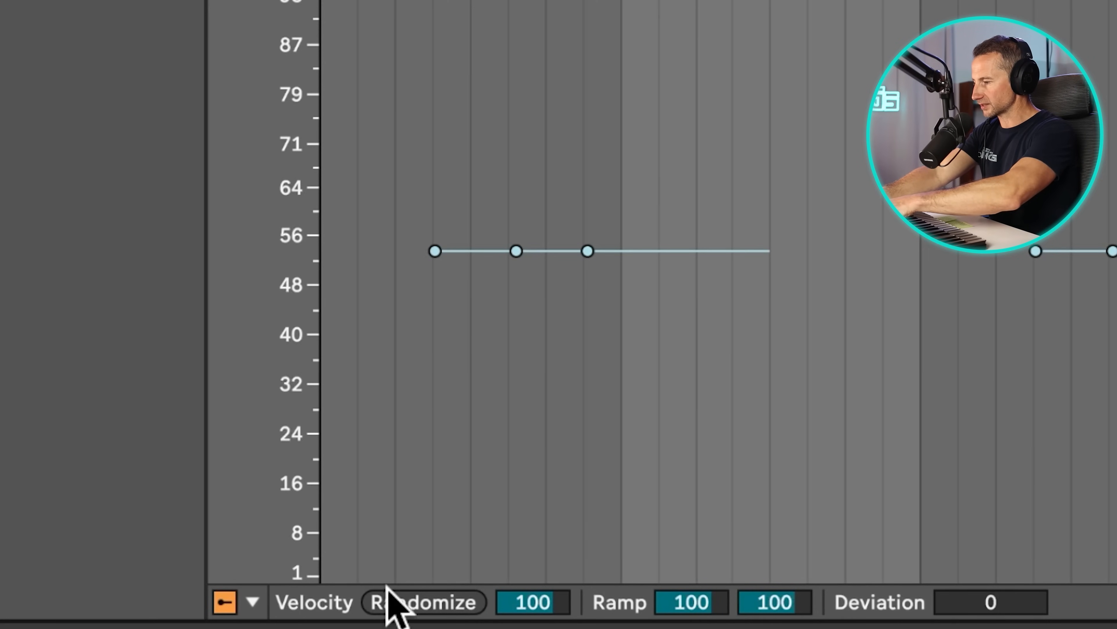
# Randomize the velocities of all the notes with a range of 100 and play back the clip
pyautogui.click(458, 602)
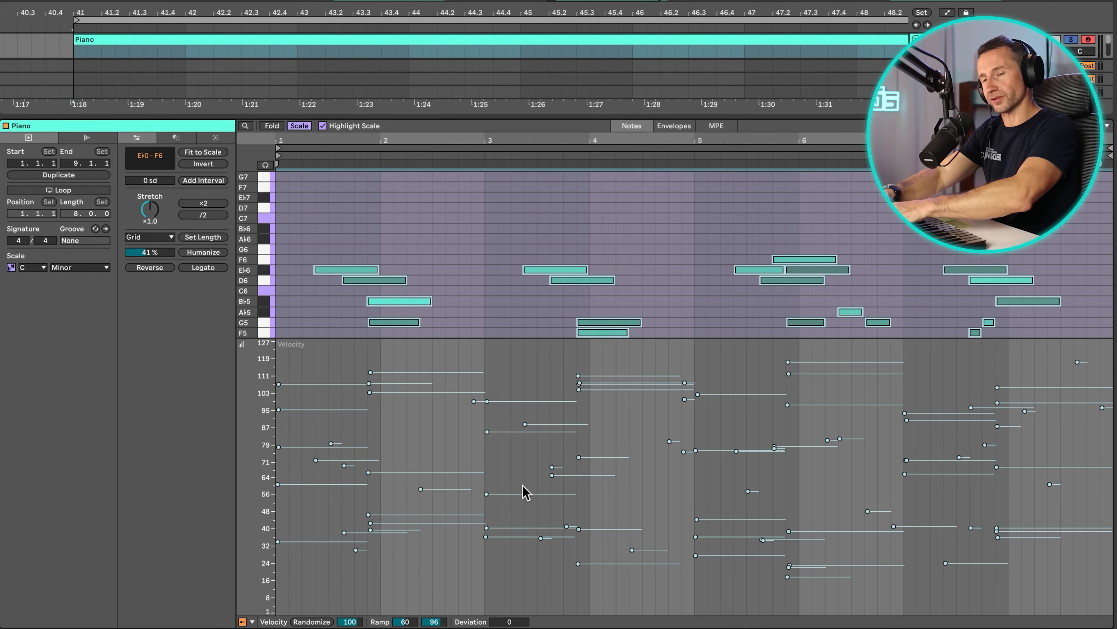
pyautogui.press('space')
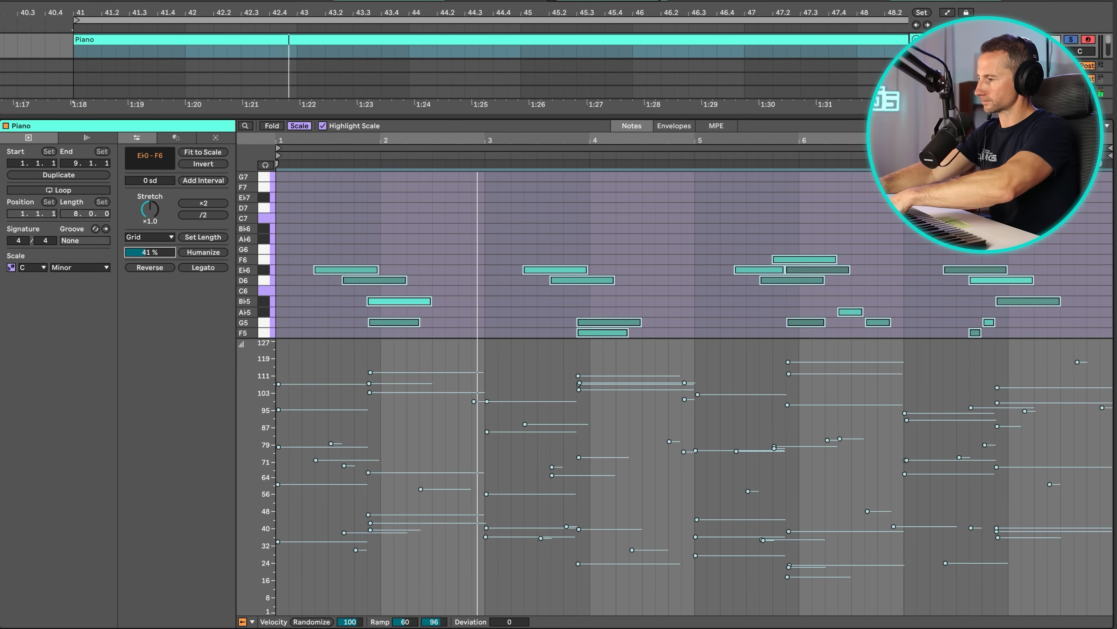
# Humanize the timing of all the notes again, reducing the humanize amount to 16 %
pyautogui.click(196, 254)
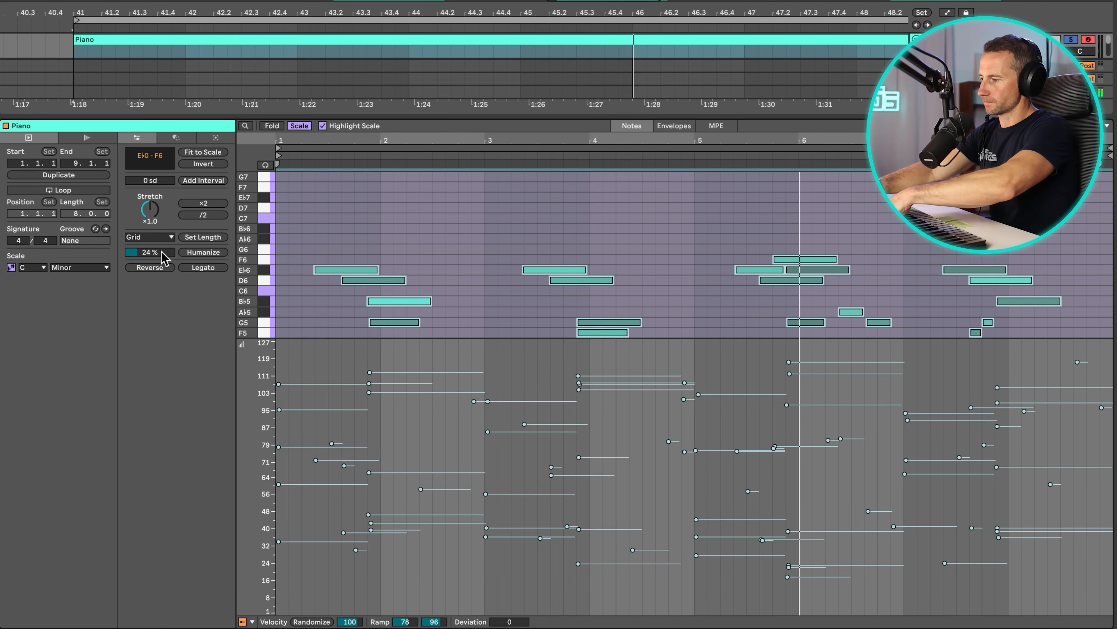
pyautogui.moveTo(162, 253); pyautogui.dragTo(161, 261)
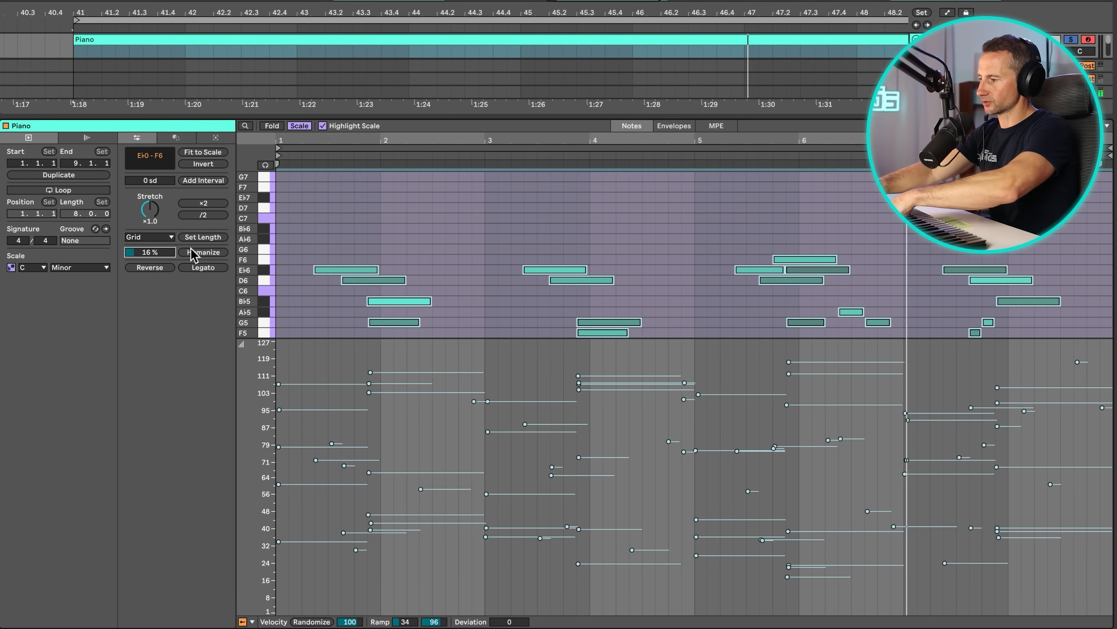
pyautogui.click(194, 252)
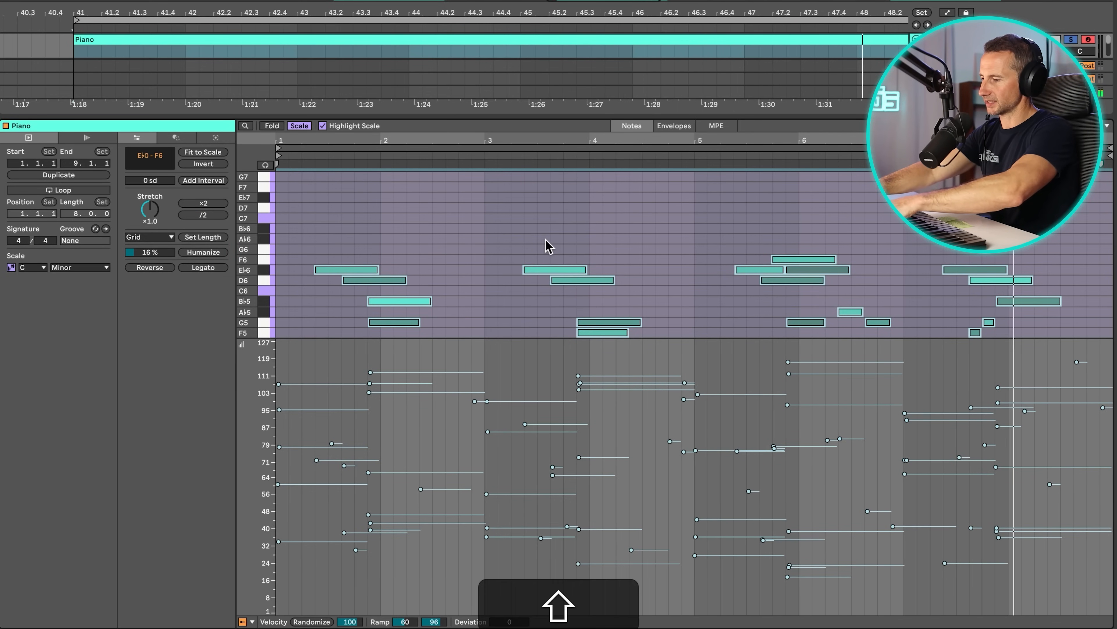
# Show the piano's device chain and play back the humanized clip from the start
pyautogui.hotkey('shift', 'Tab')
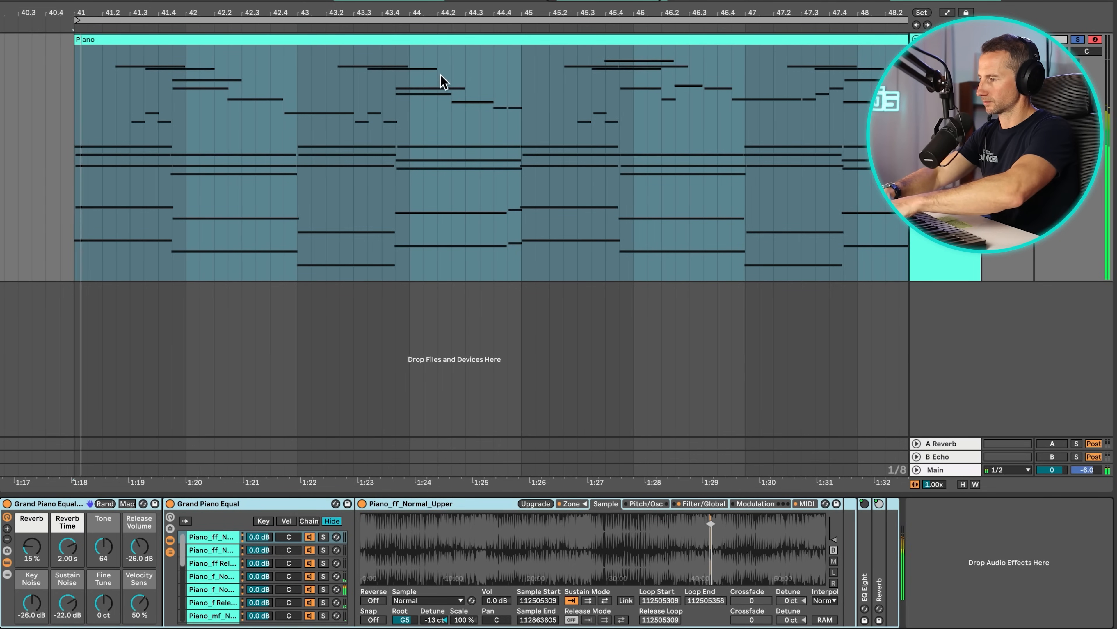
pyautogui.hotkey('shift', 'Tab')
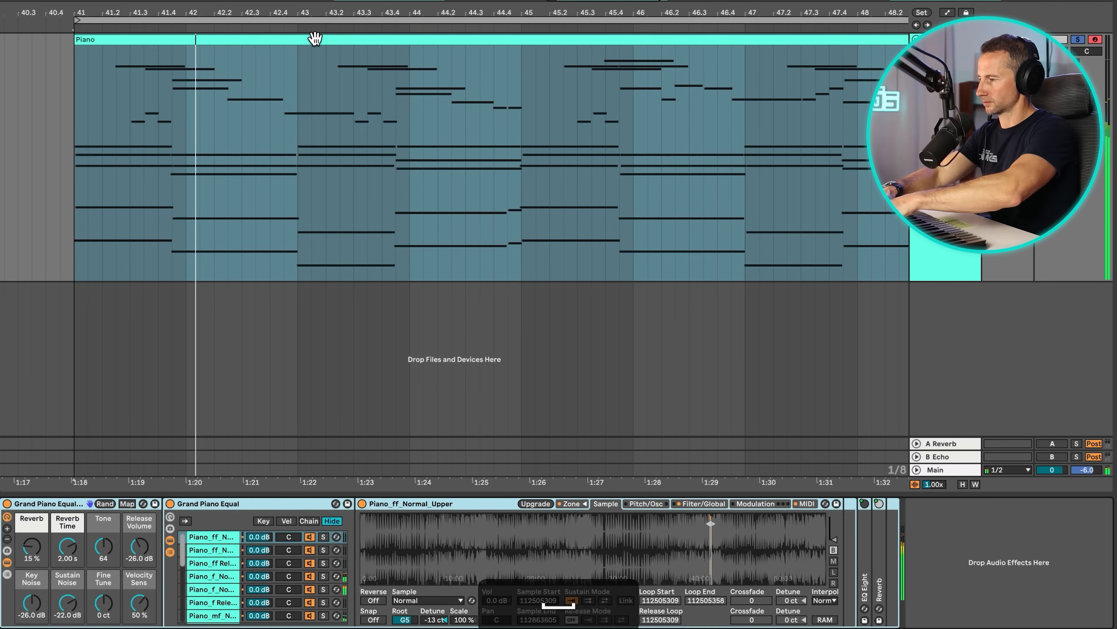
pyautogui.hotkey('shift', 'Tab')
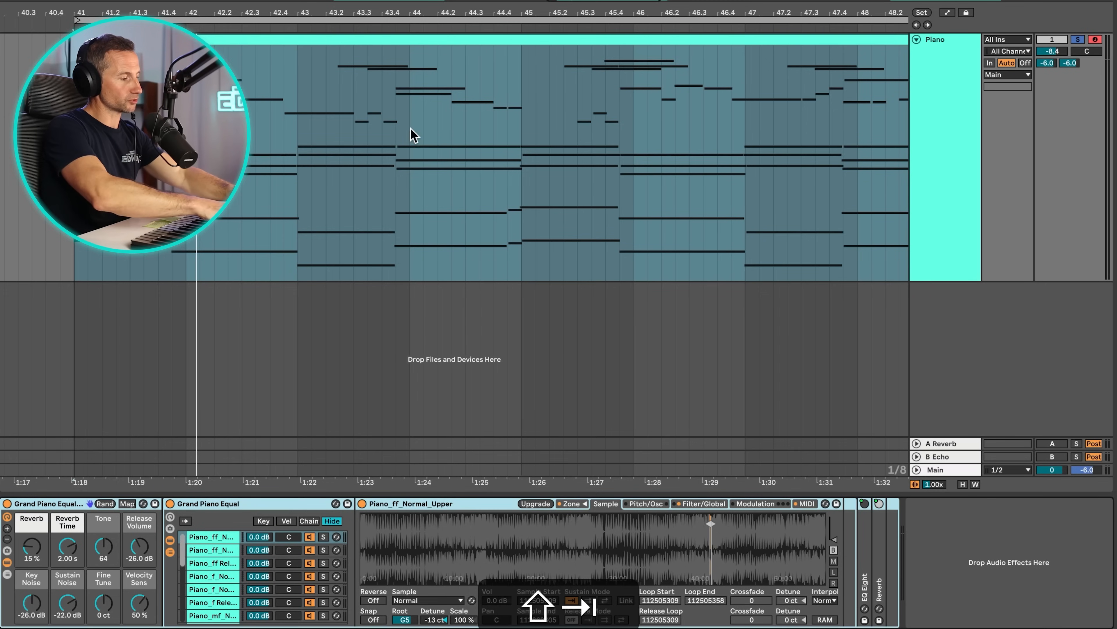
# Reopen the piano clip's notes, shrink the velocity lane and set every main melody note to a velocity of 85
pyautogui.doubleClick(429, 38)
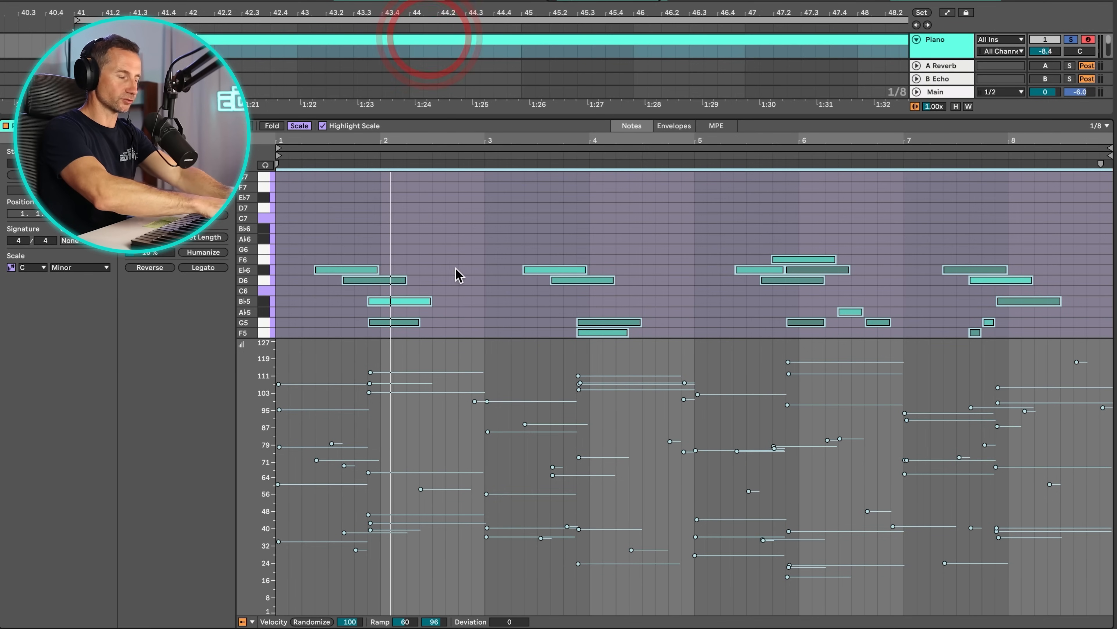
pyautogui.moveTo(459, 338); pyautogui.dragTo(460, 595)
pyautogui.click(432, 442)
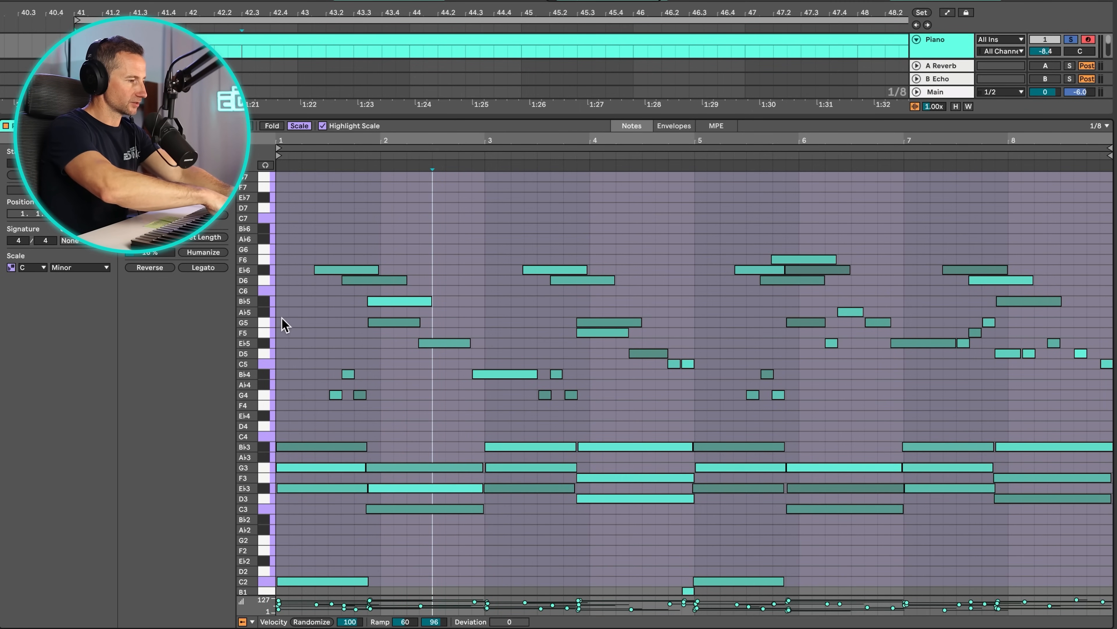
pyautogui.moveTo(326, 352); pyautogui.dragTo(995, 429)
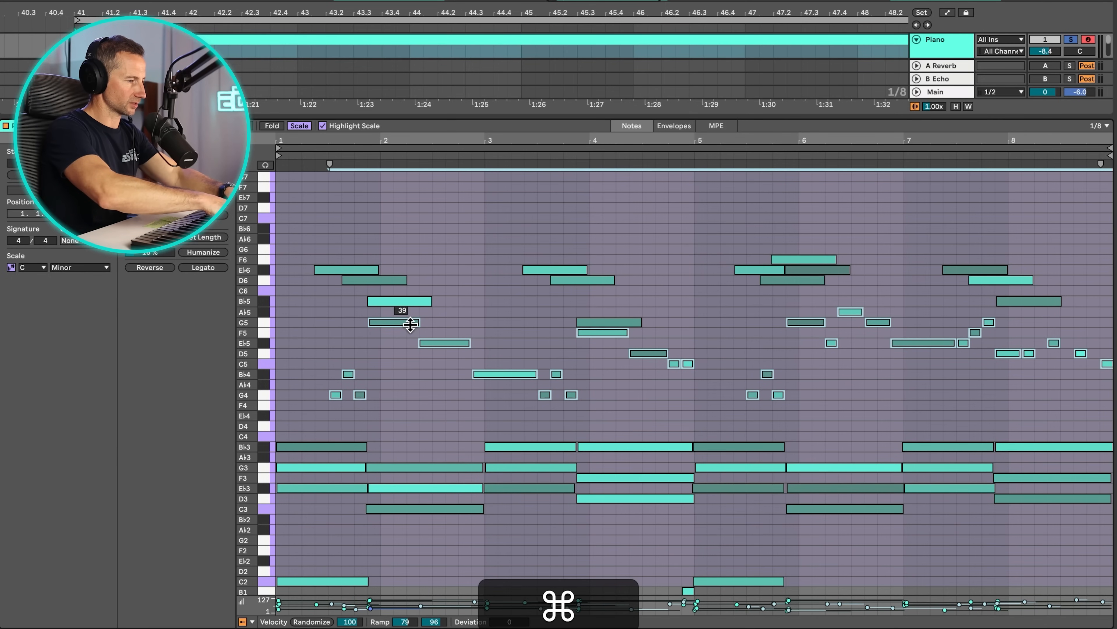
pyautogui.moveTo(390, 322); pyautogui.dragTo(391, 292)
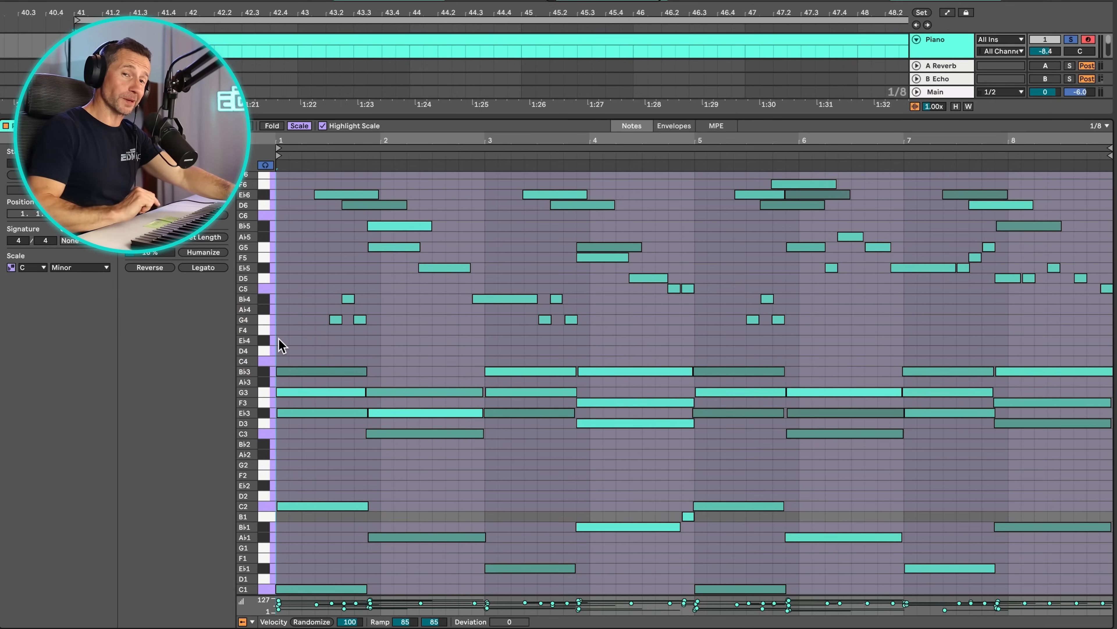
# Show the piano's device chain, enable the A Reverb and B Echo return tracks and play back the clip
pyautogui.hotkey('shift', 'Tab')
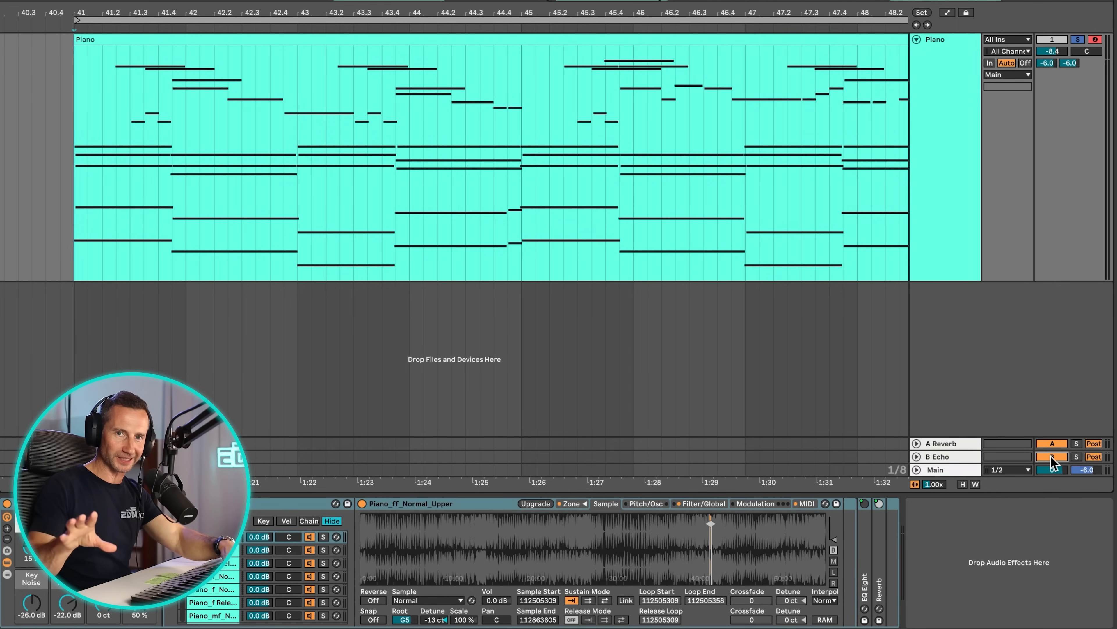
pyautogui.press('space')
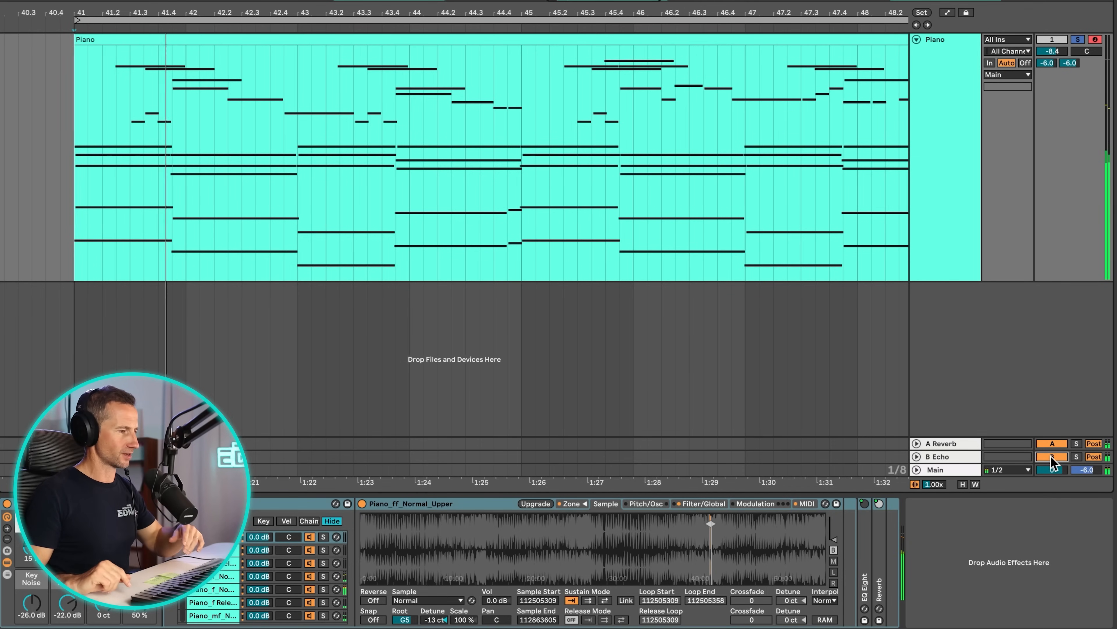